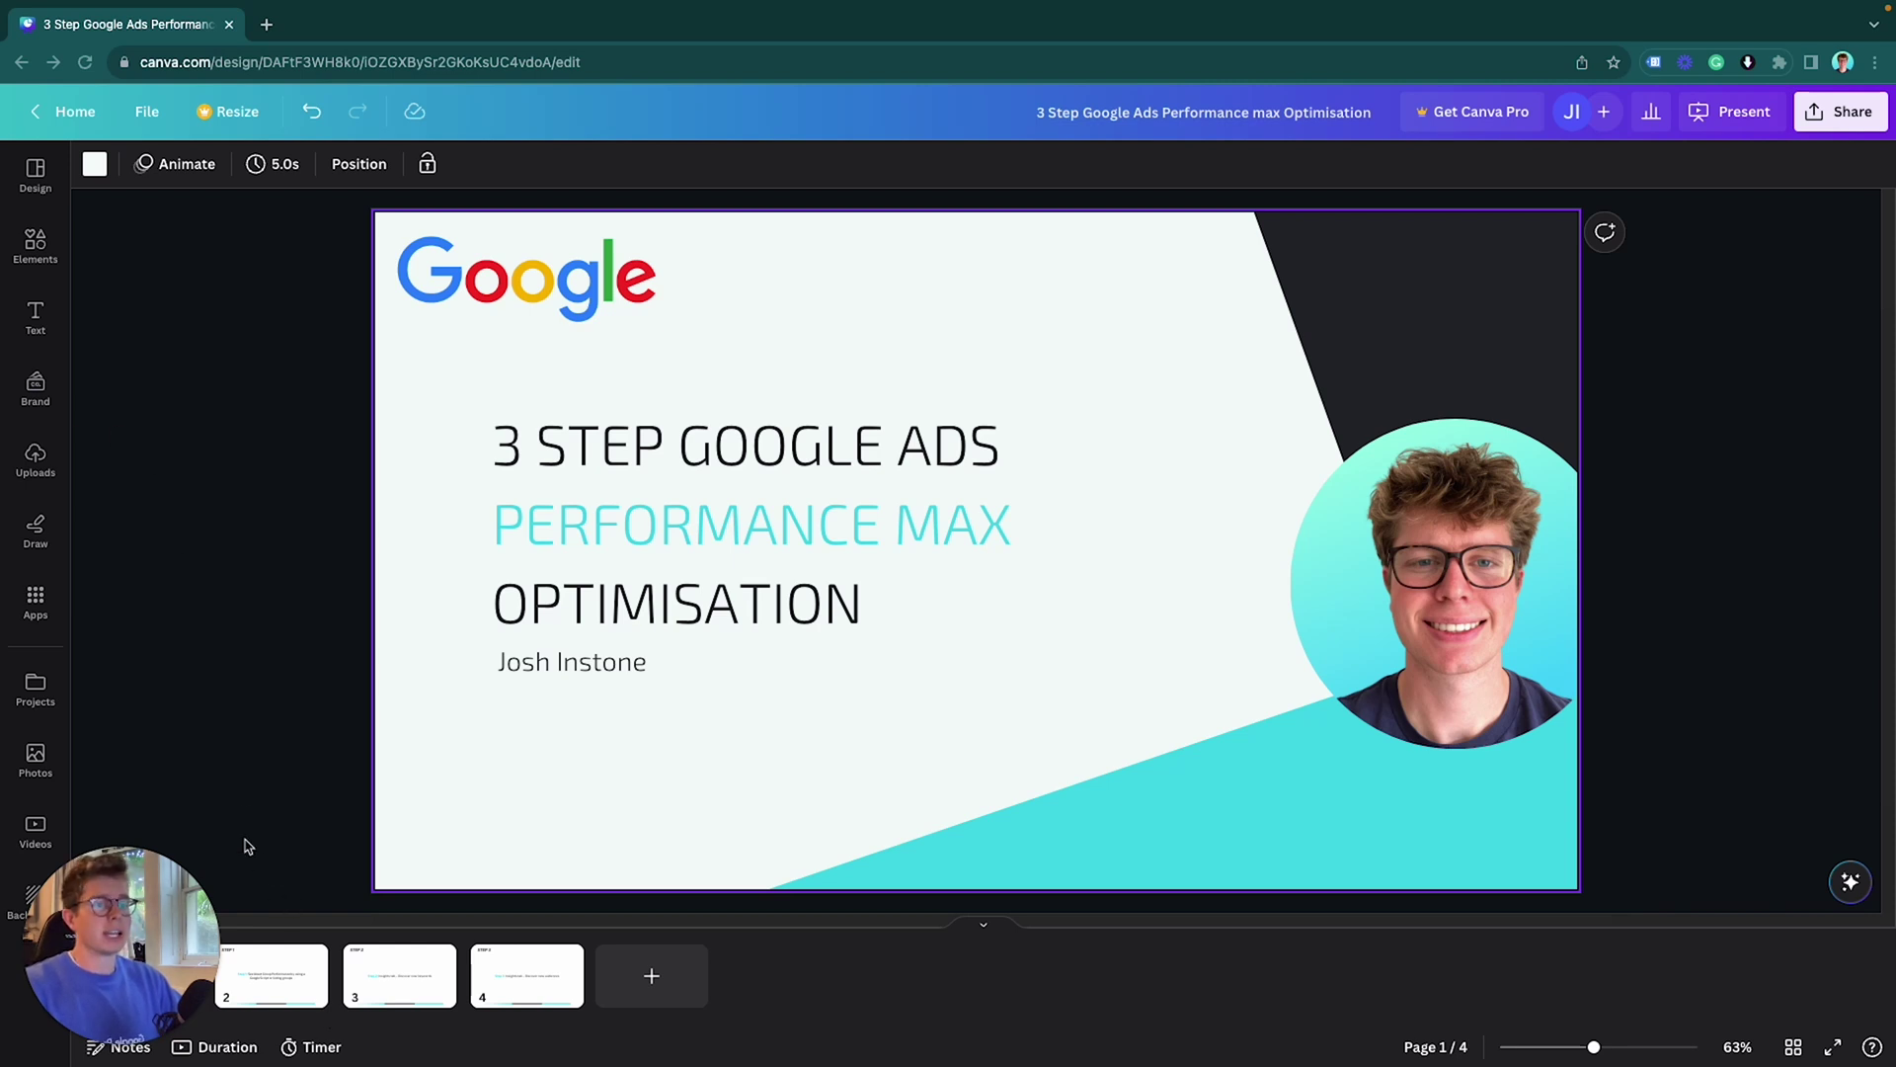
Show page 2, the Step 1 slide on asset group performance via Google Script or listing groups.
{"action": "left_click", "coordinate": [252, 982]}
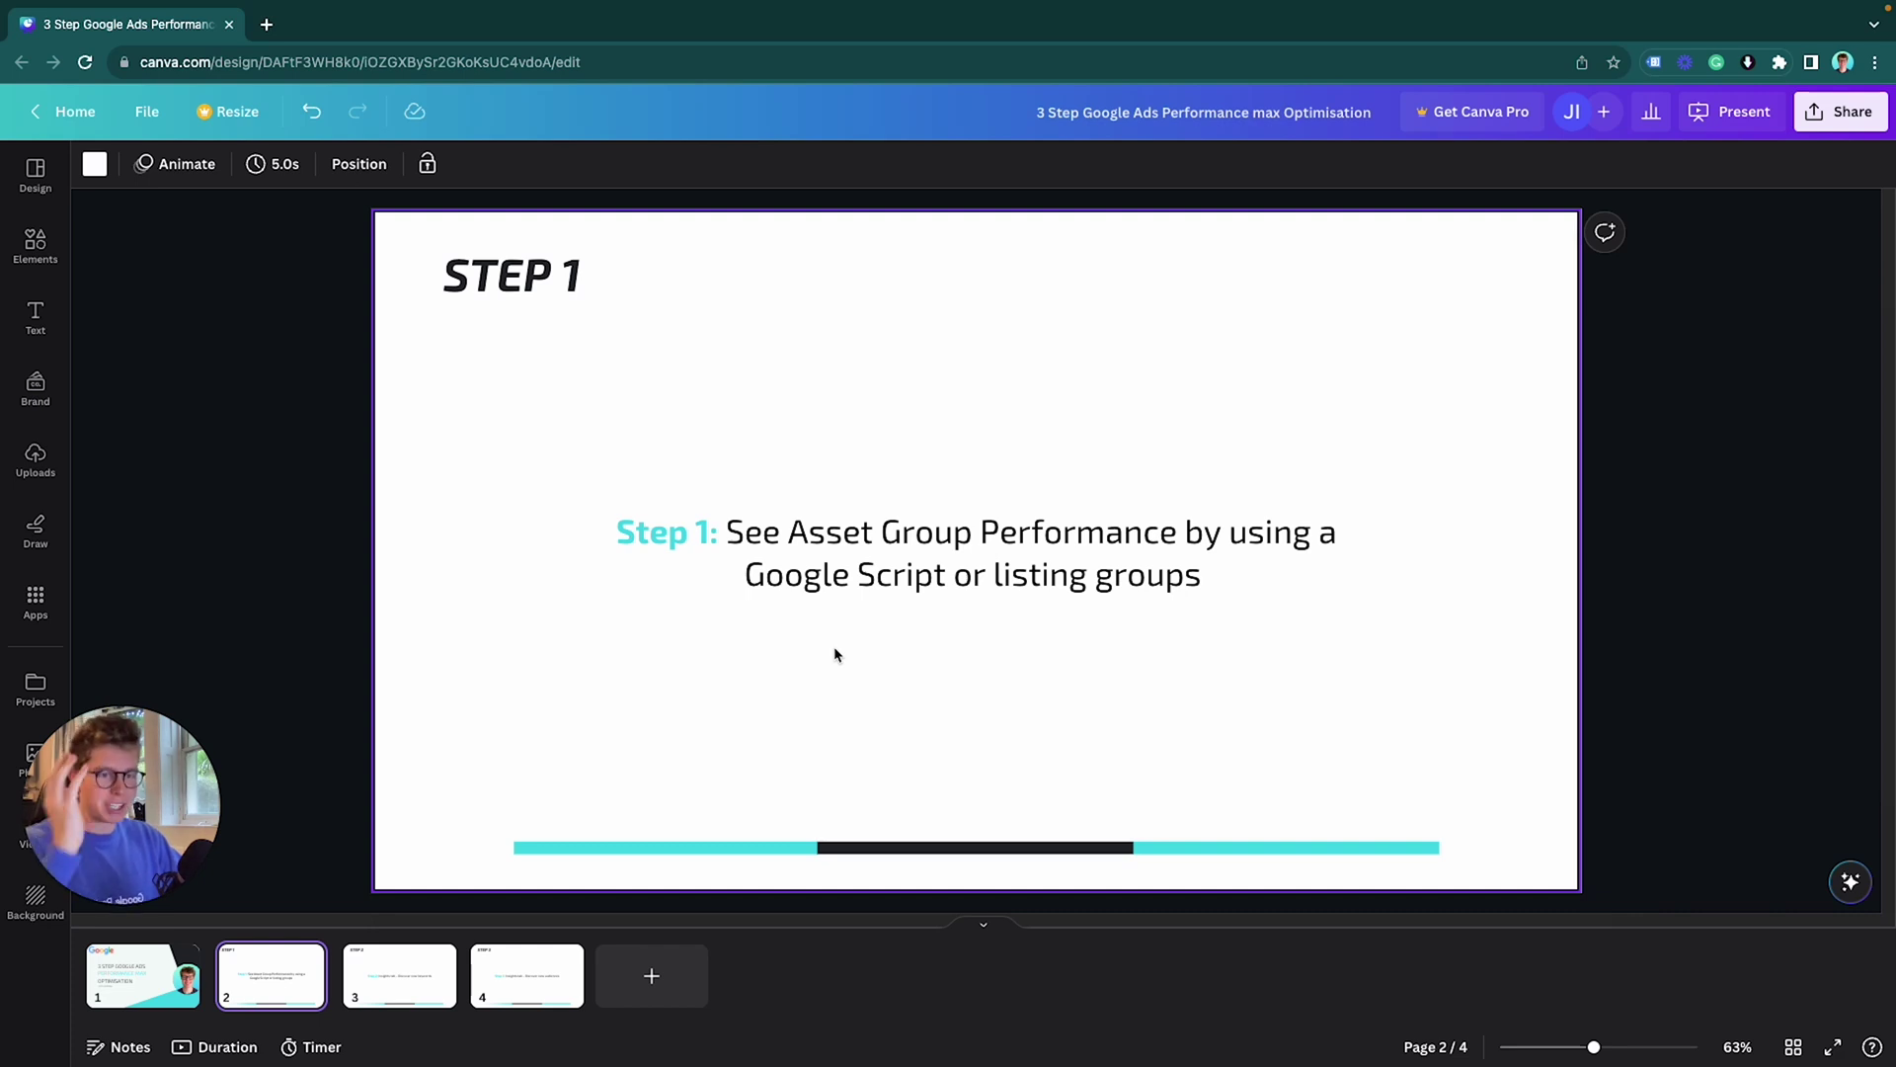
{"action": "left_click", "coordinate": [968, 581]}
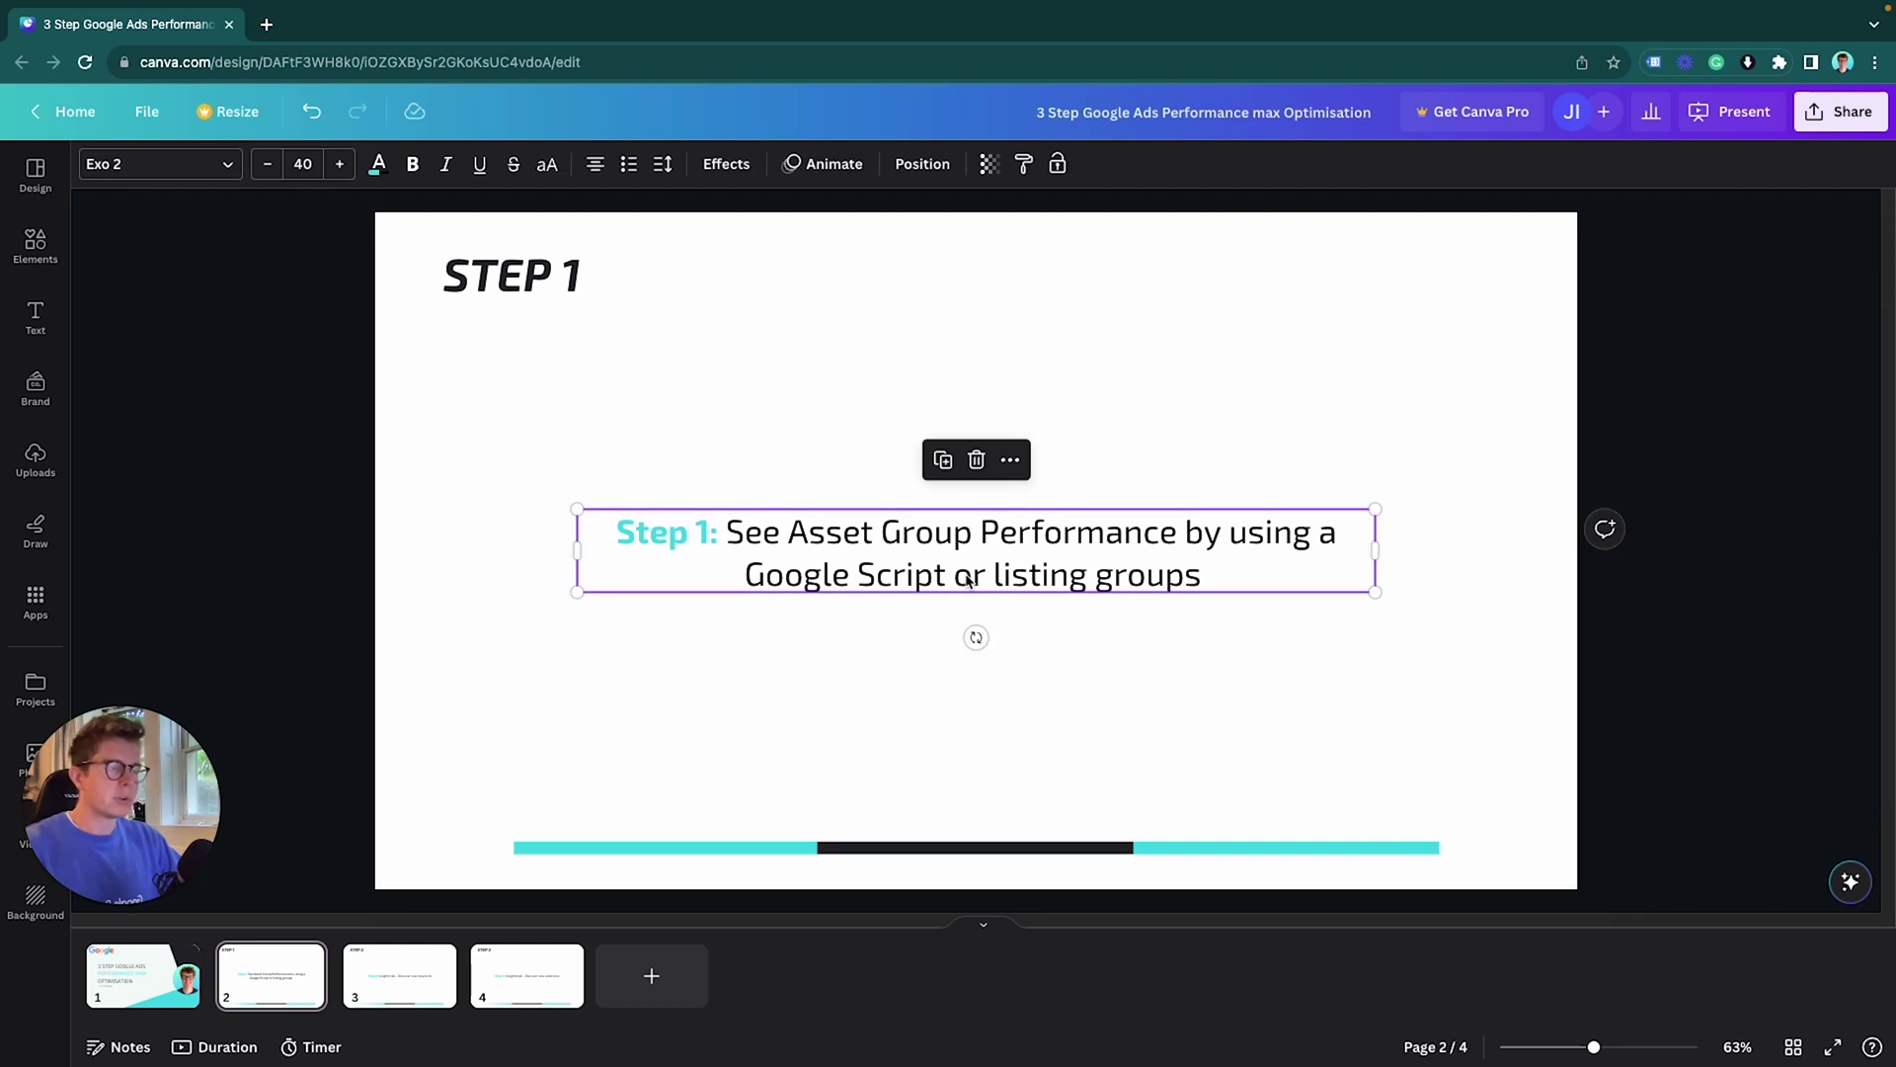
Move from the page 3 Step 2 keywords slide to page 4, 'Insights tab - Discover new audiences'.
{"action": "left_click", "coordinate": [399, 965]}
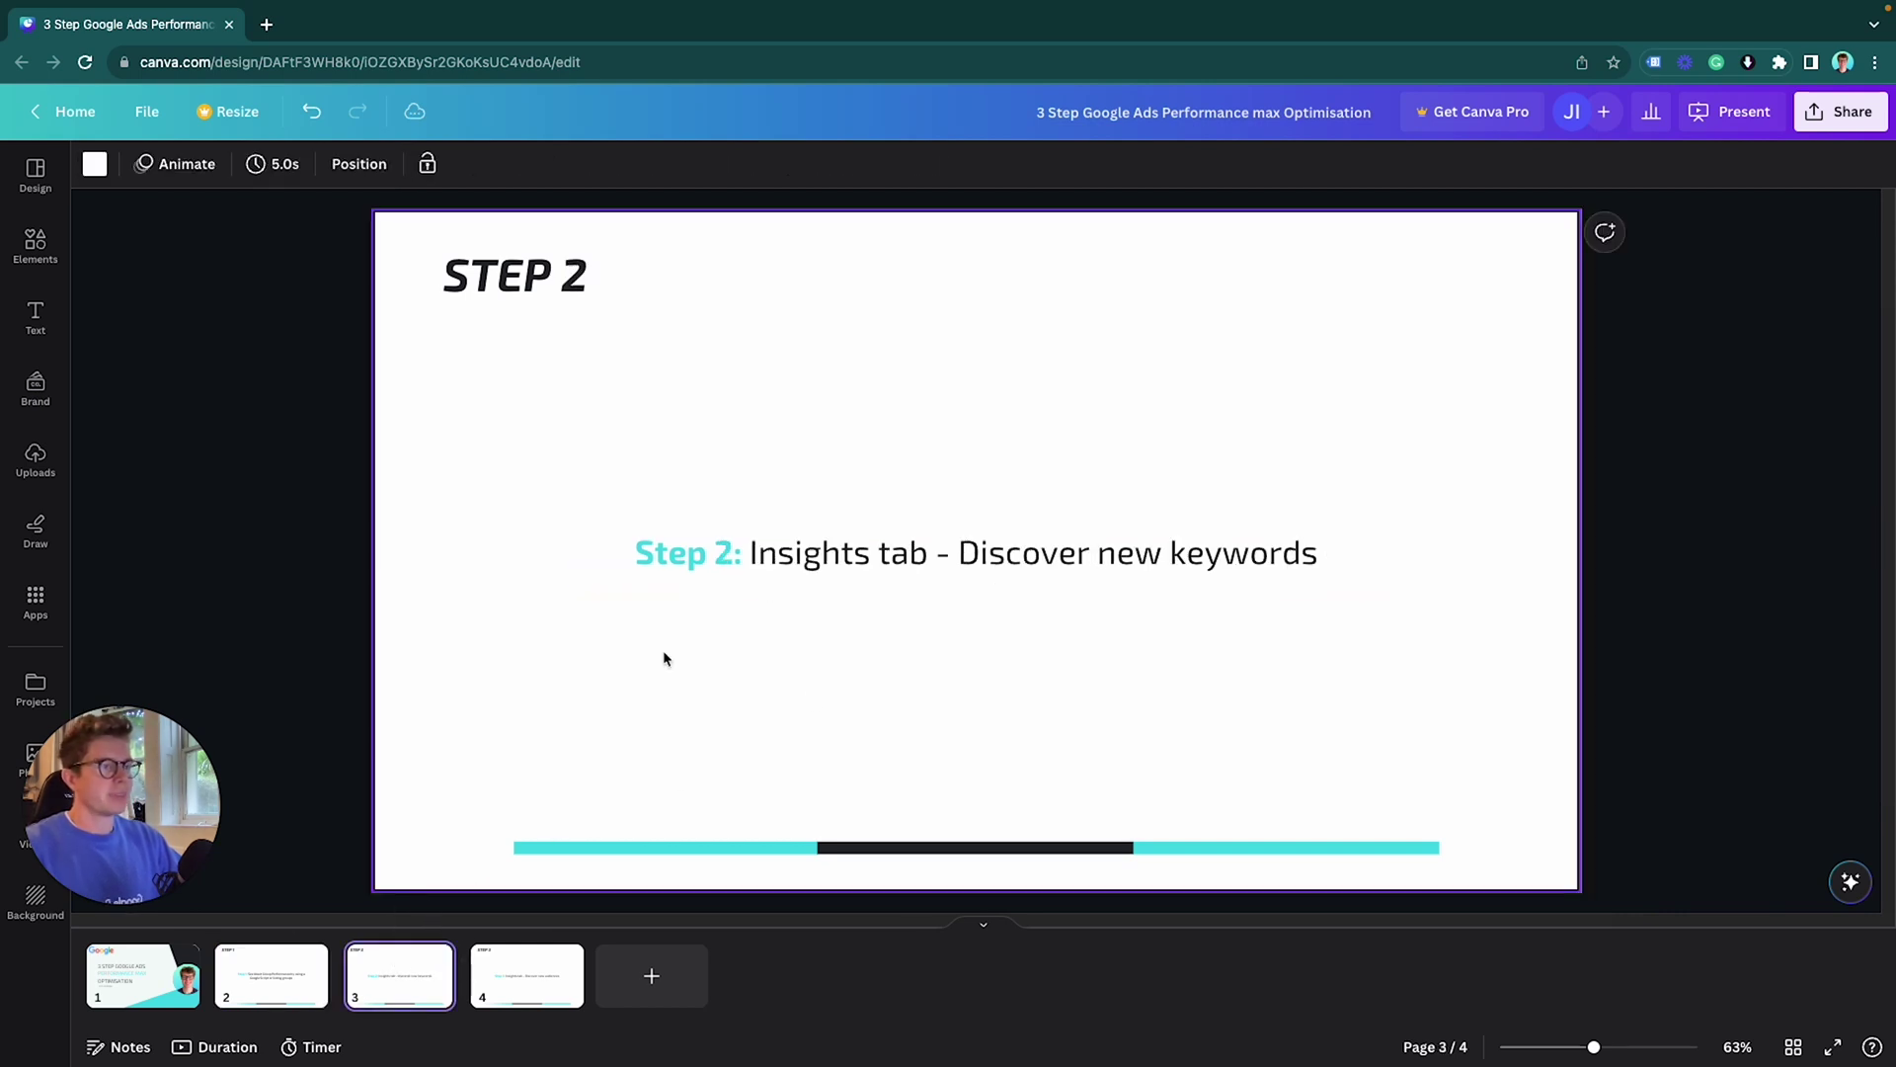
{"action": "left_click", "coordinate": [894, 571]}
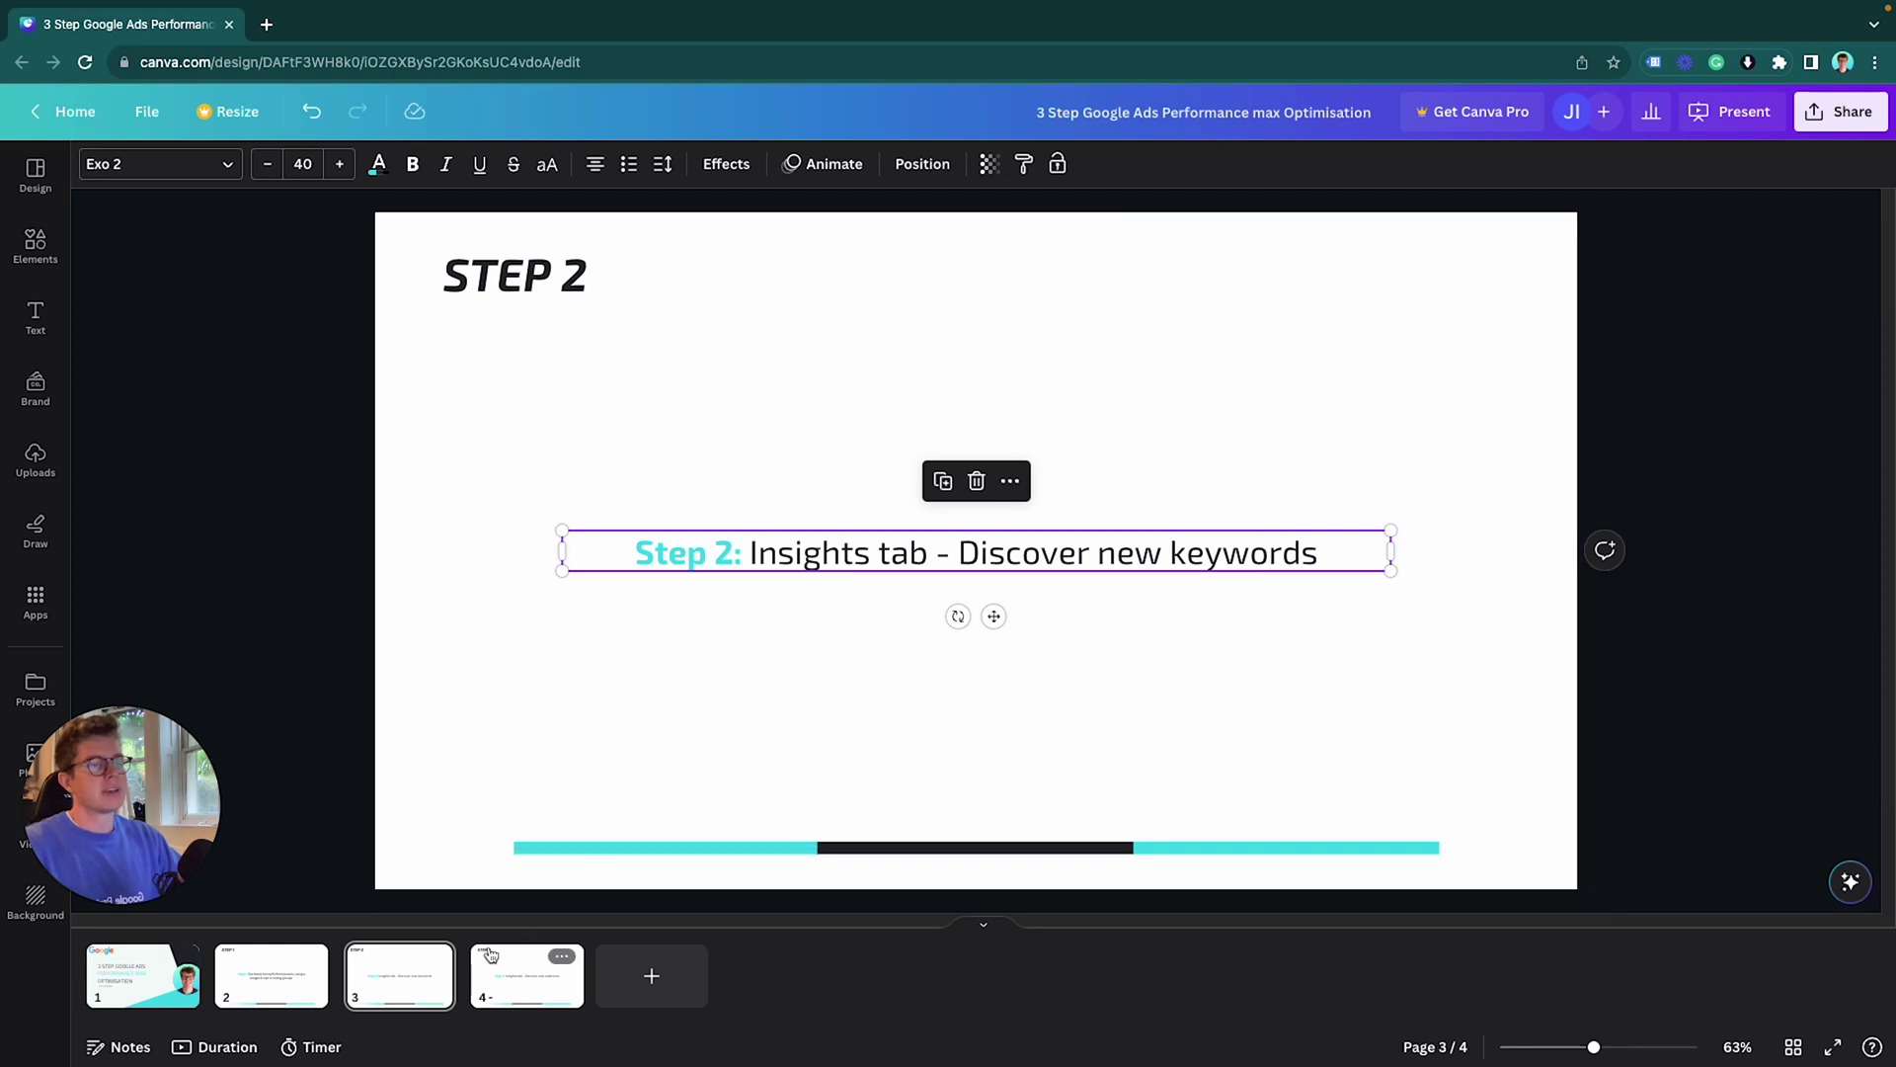
{"action": "left_click", "coordinate": [516, 978]}
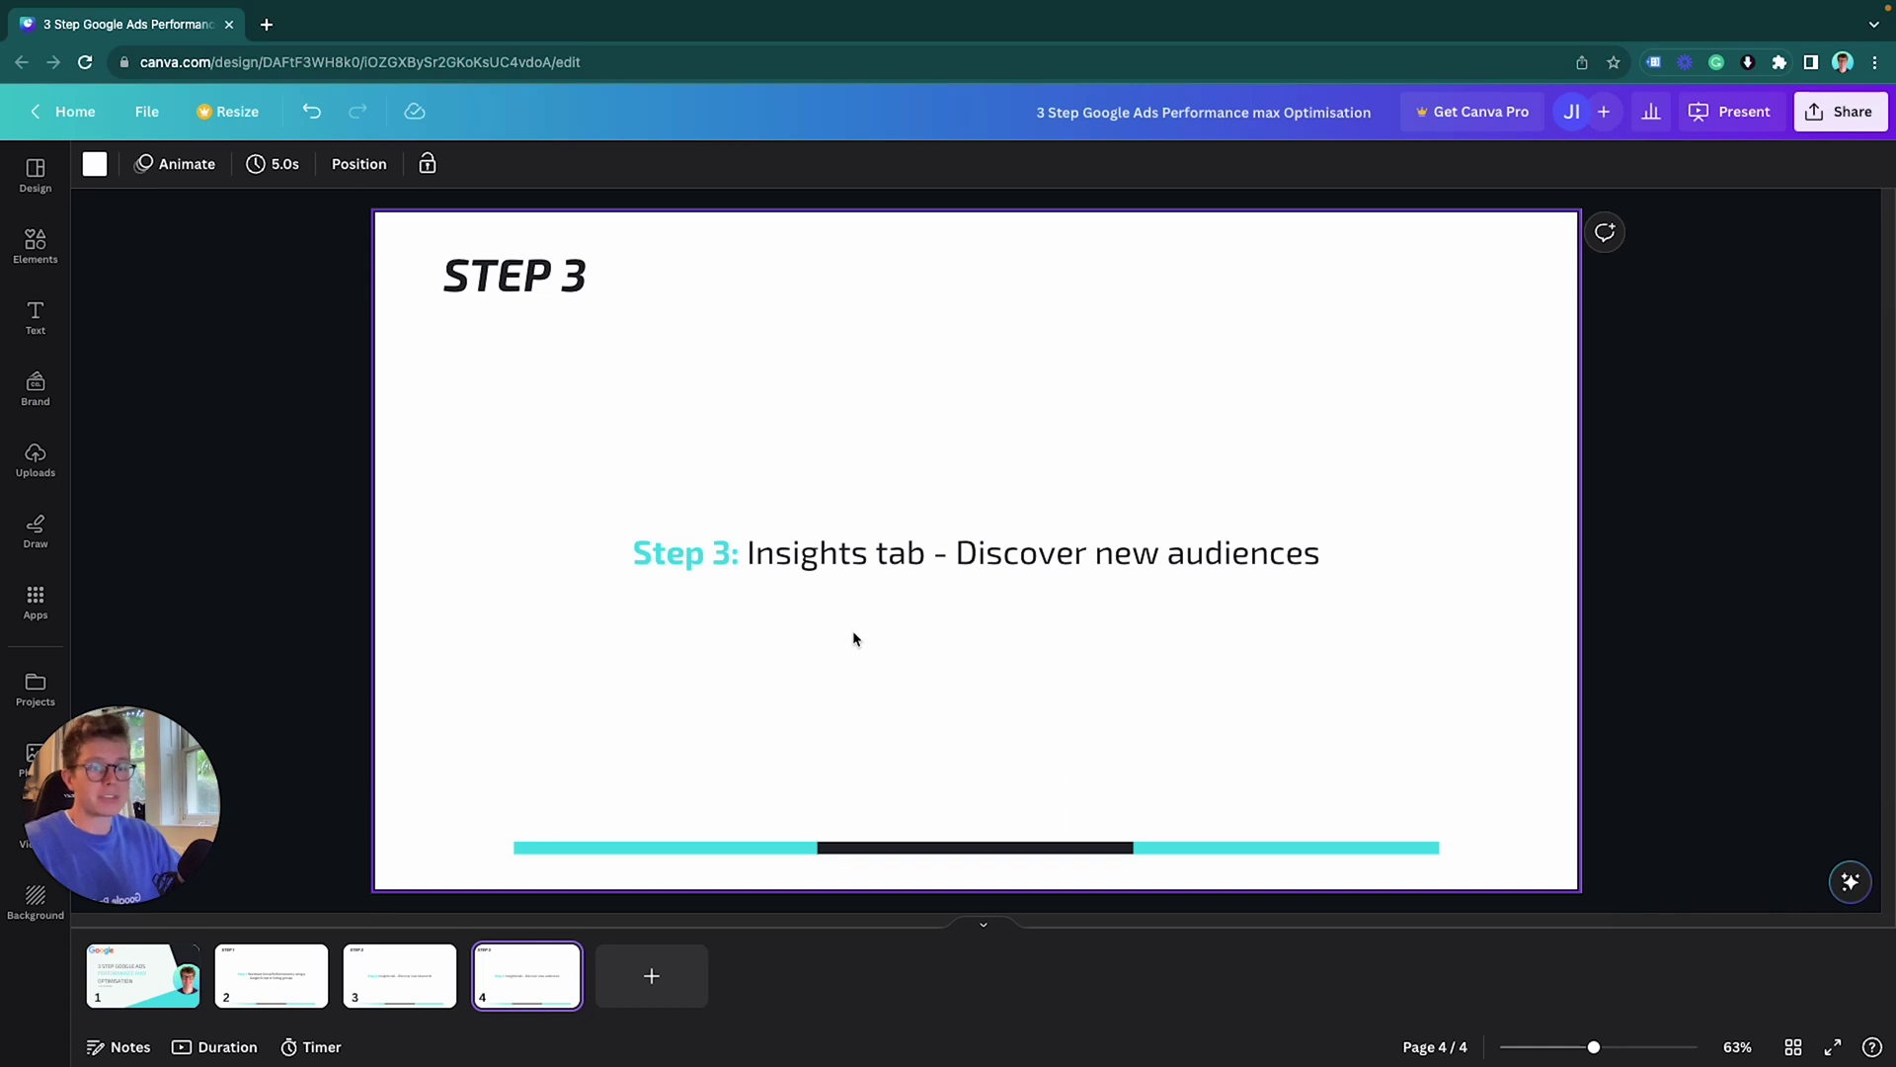
Flip between pages 3 and 4, ending on the 'Insights tab - Discover new keywords' slide.
{"action": "left_click", "coordinate": [381, 1009]}
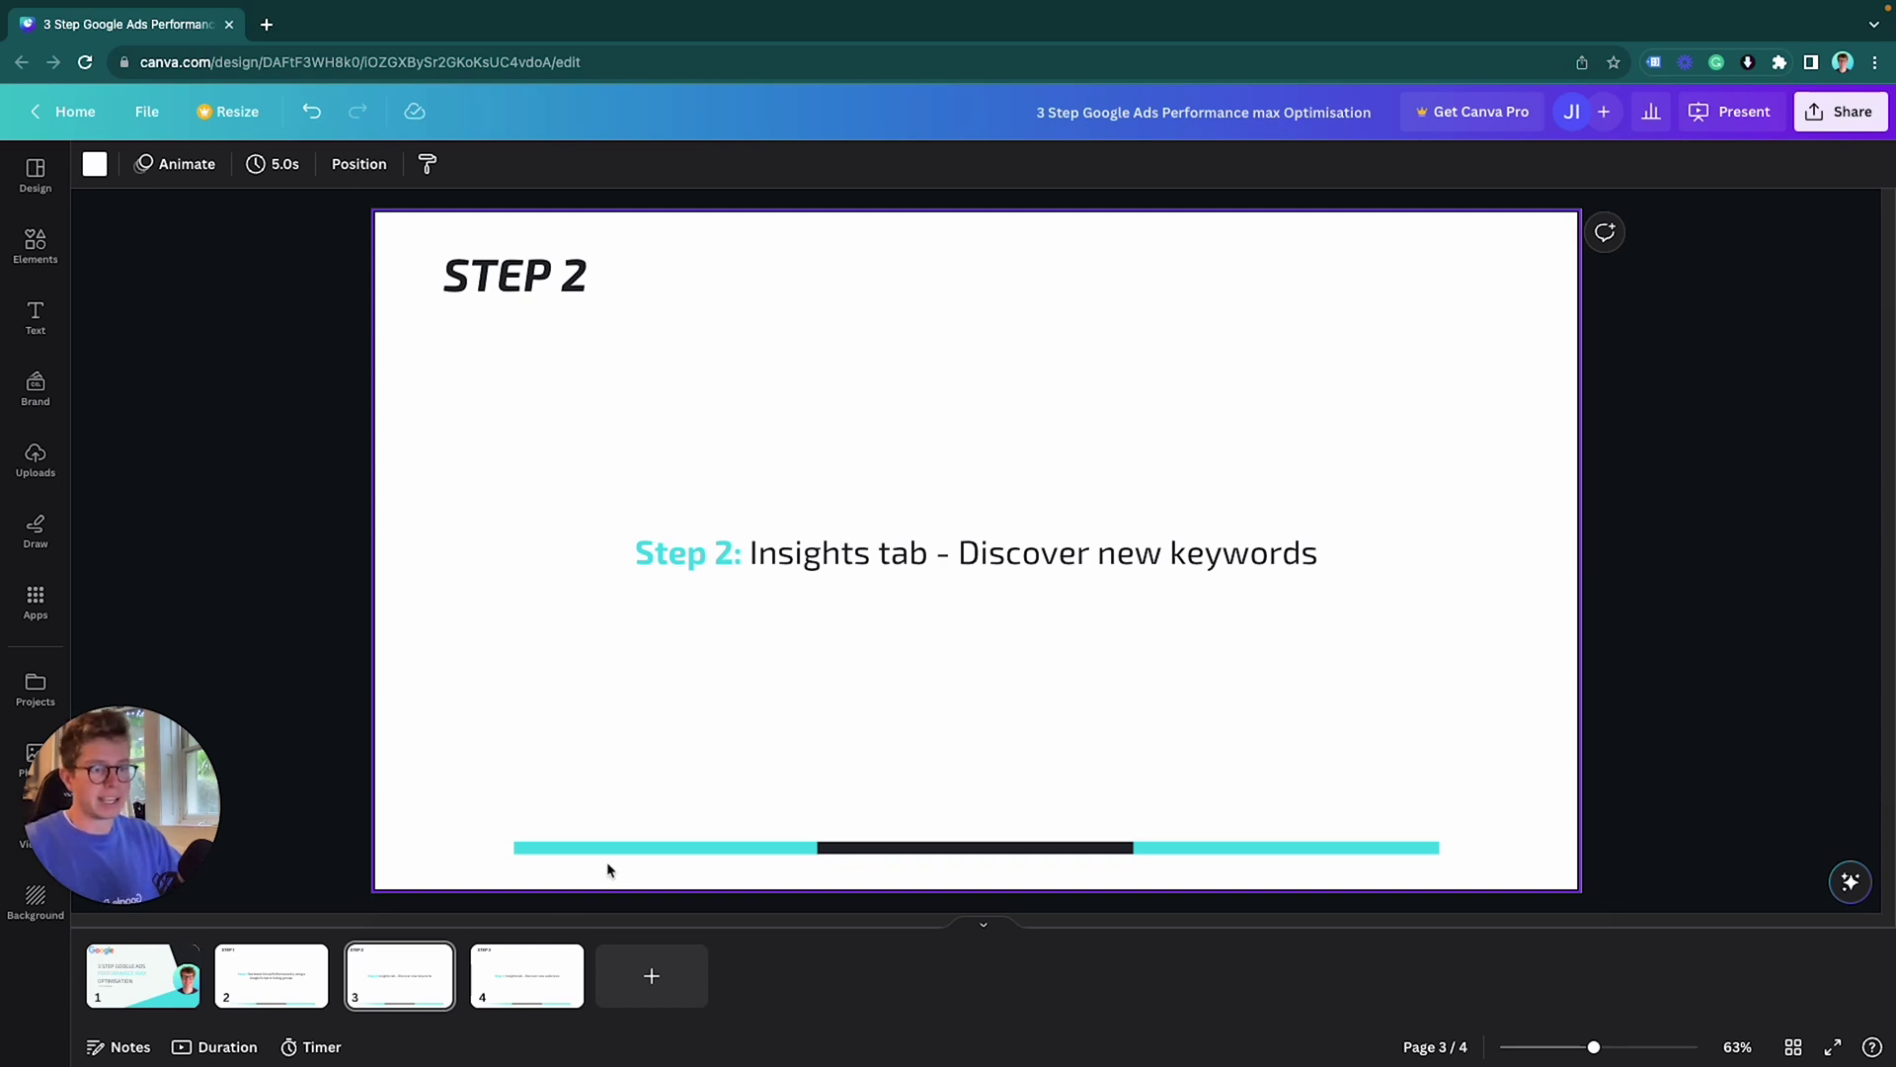
{"action": "left_click", "coordinate": [527, 975]}
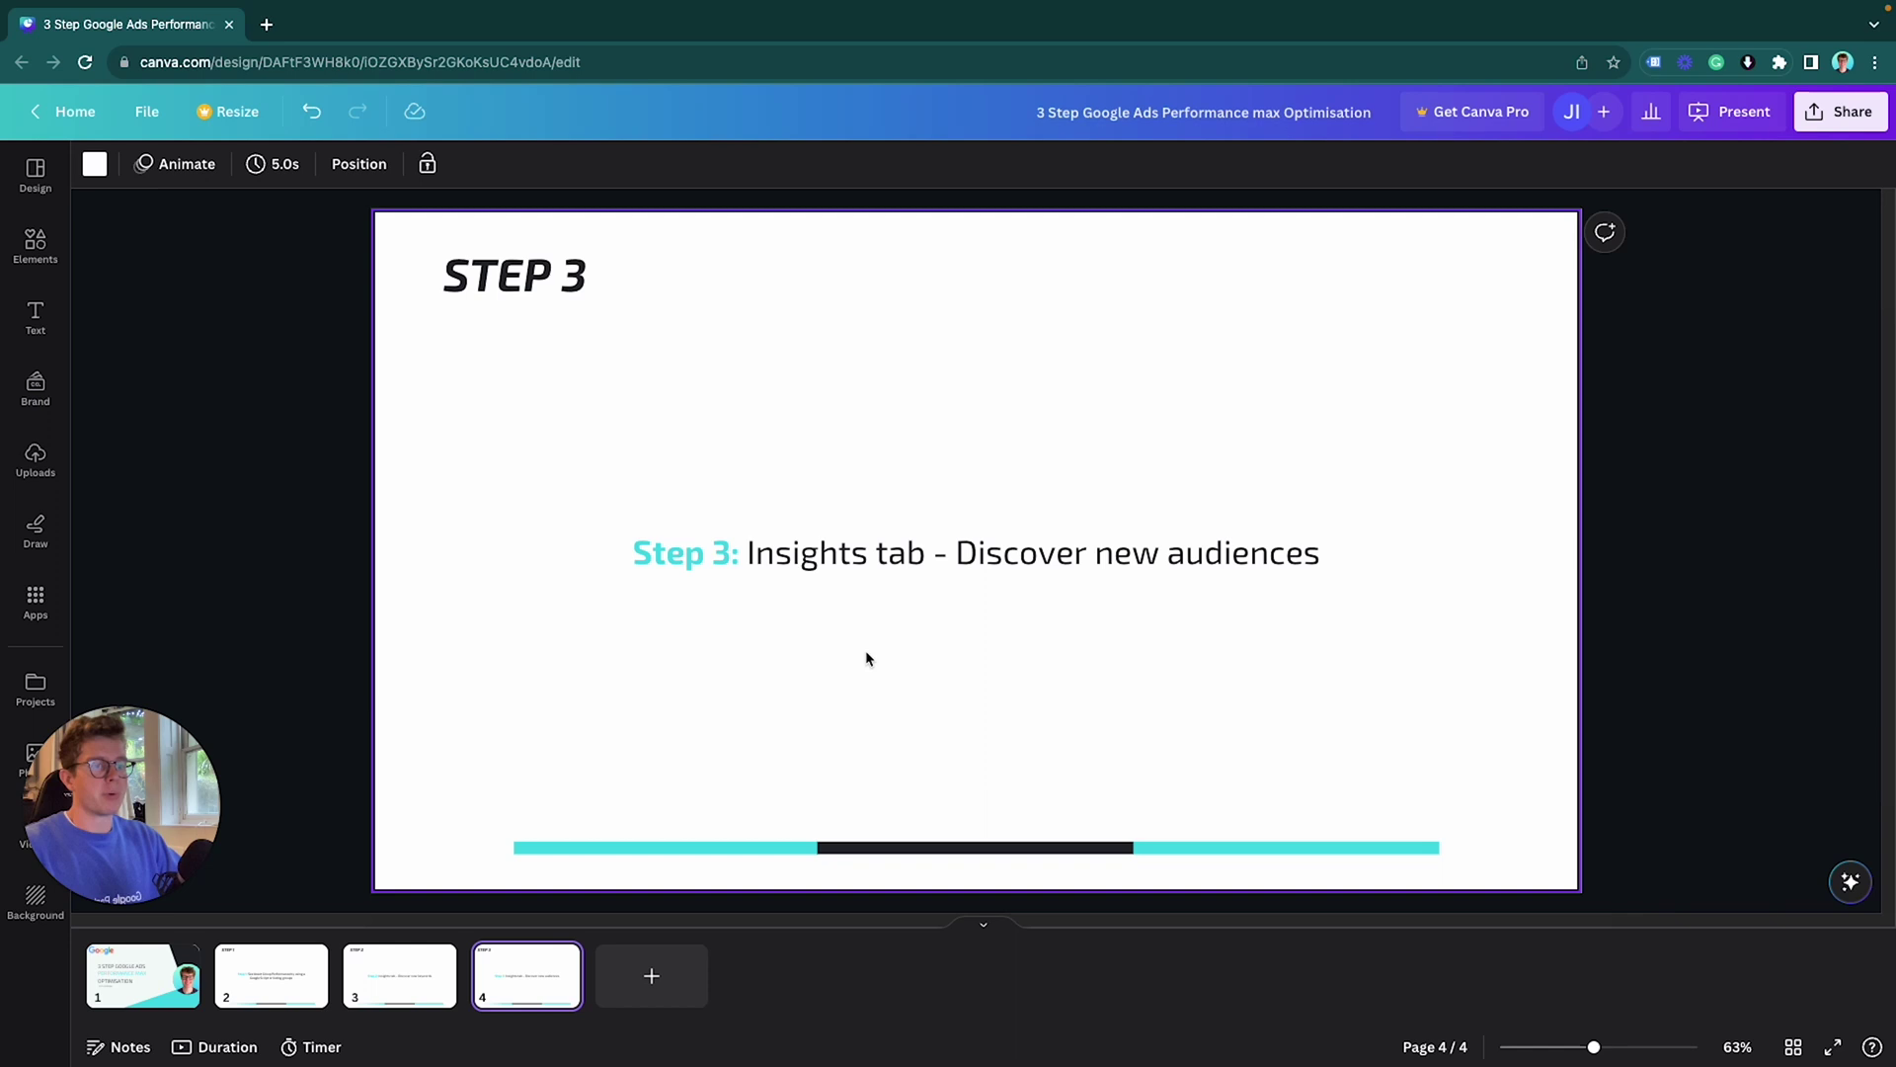
{"action": "left_click", "coordinate": [419, 975]}
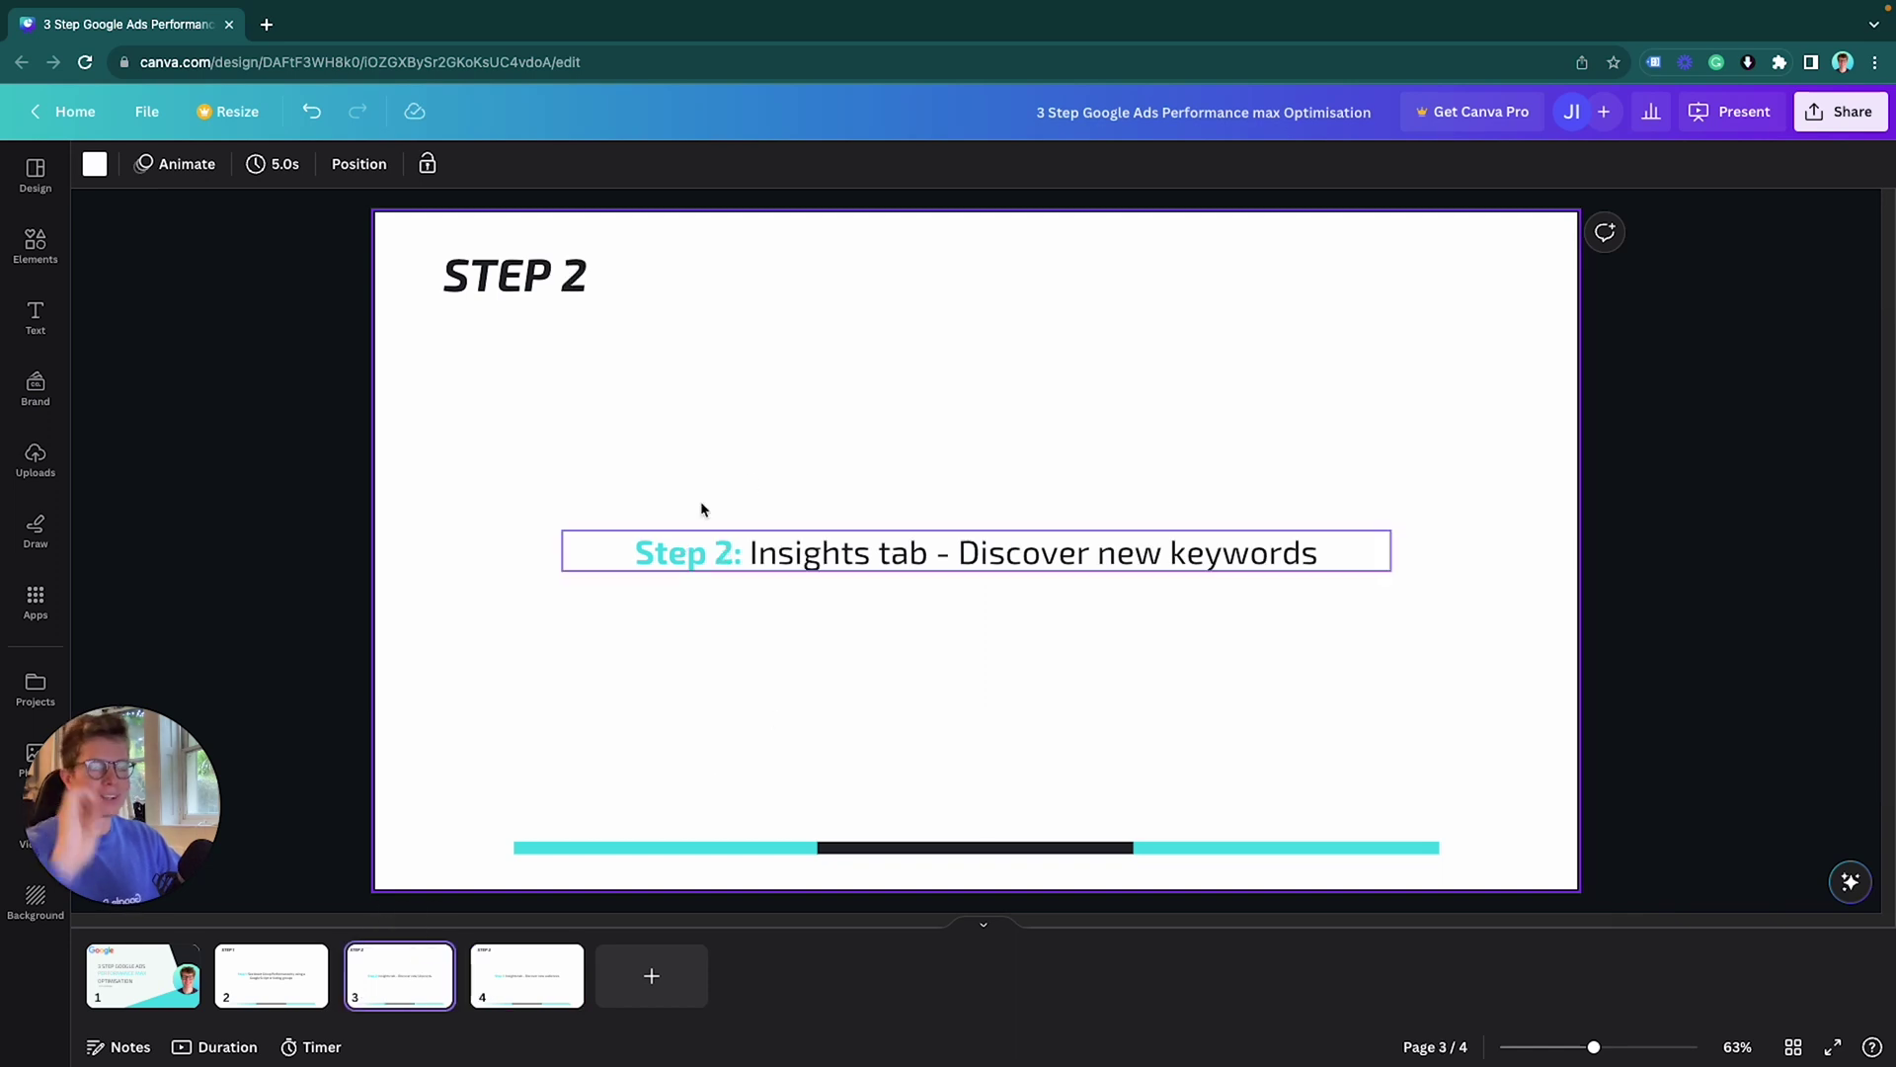
Switch to the Google Ads desktop showing 2.39K clicks, 9.42 conversions and £2.14K cost.
{"action": "key", "text": "ctrl+Up"}
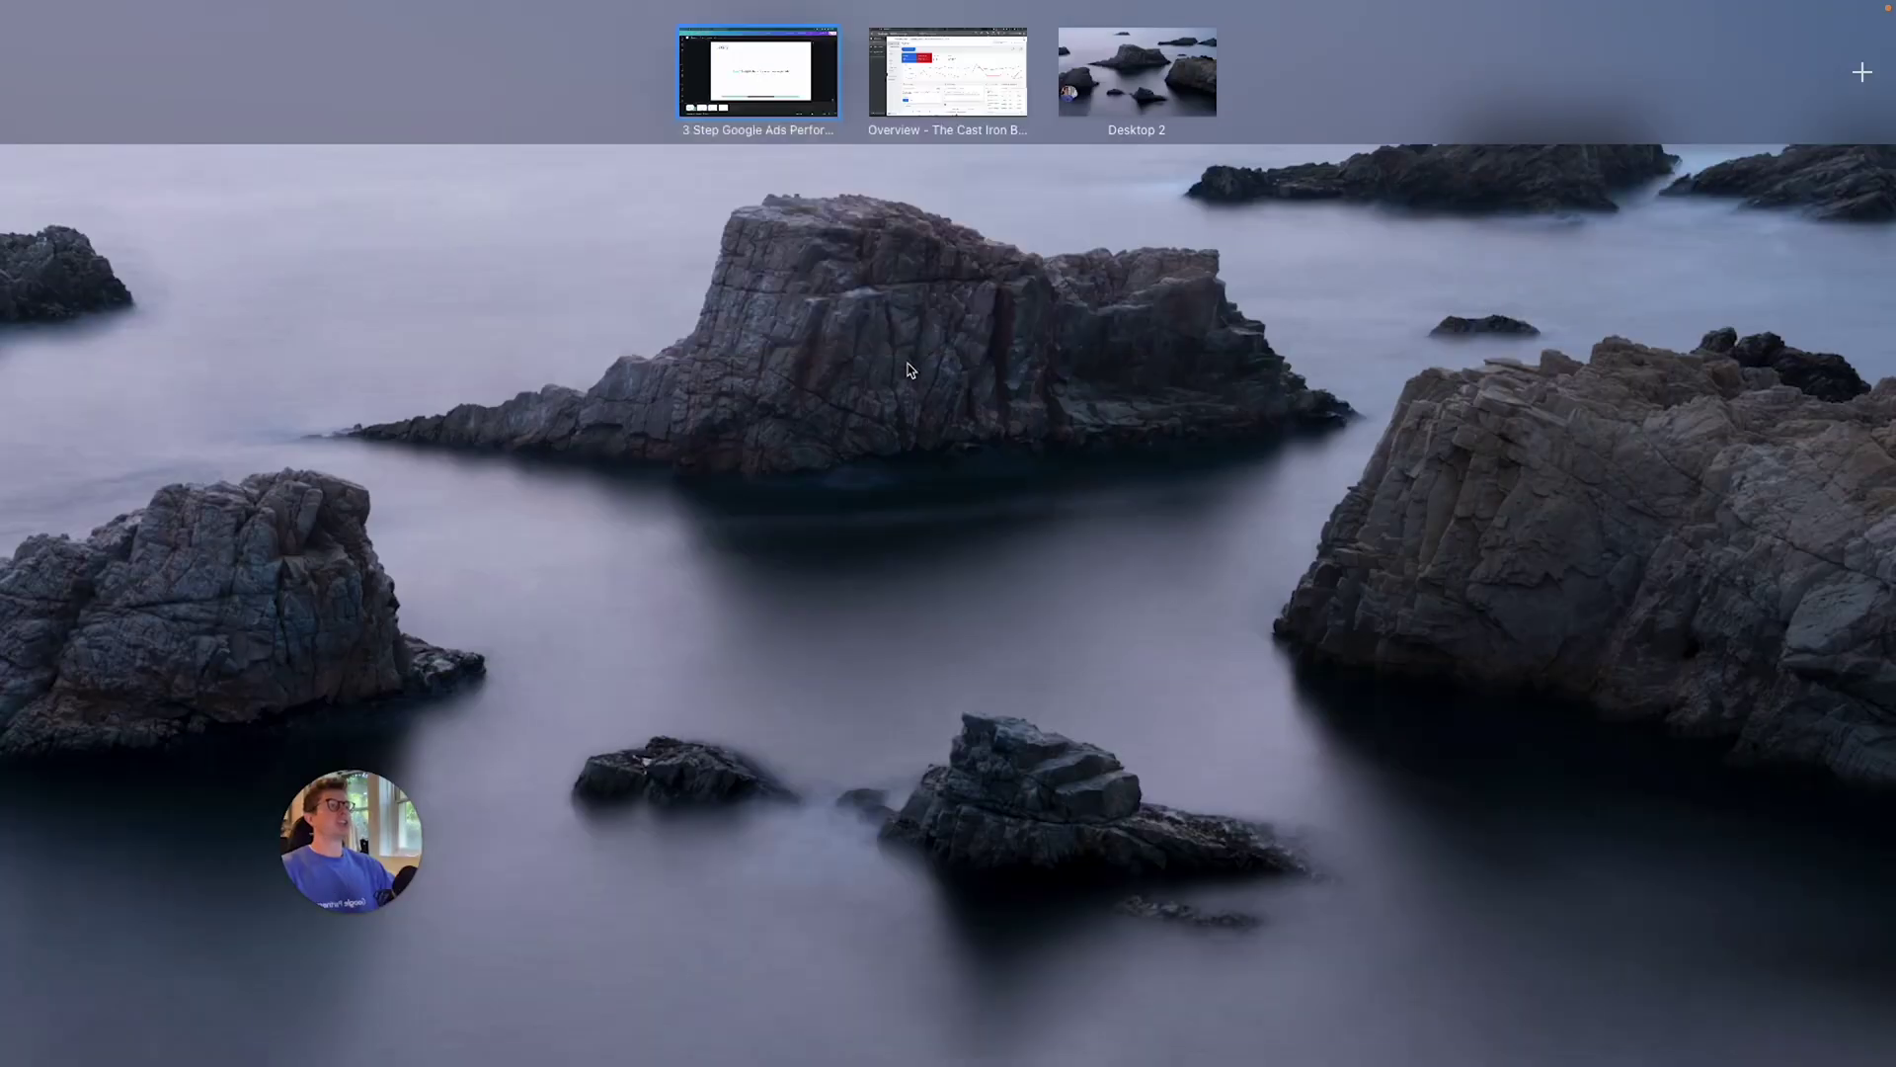
{"action": "left_click", "coordinate": [927, 86]}
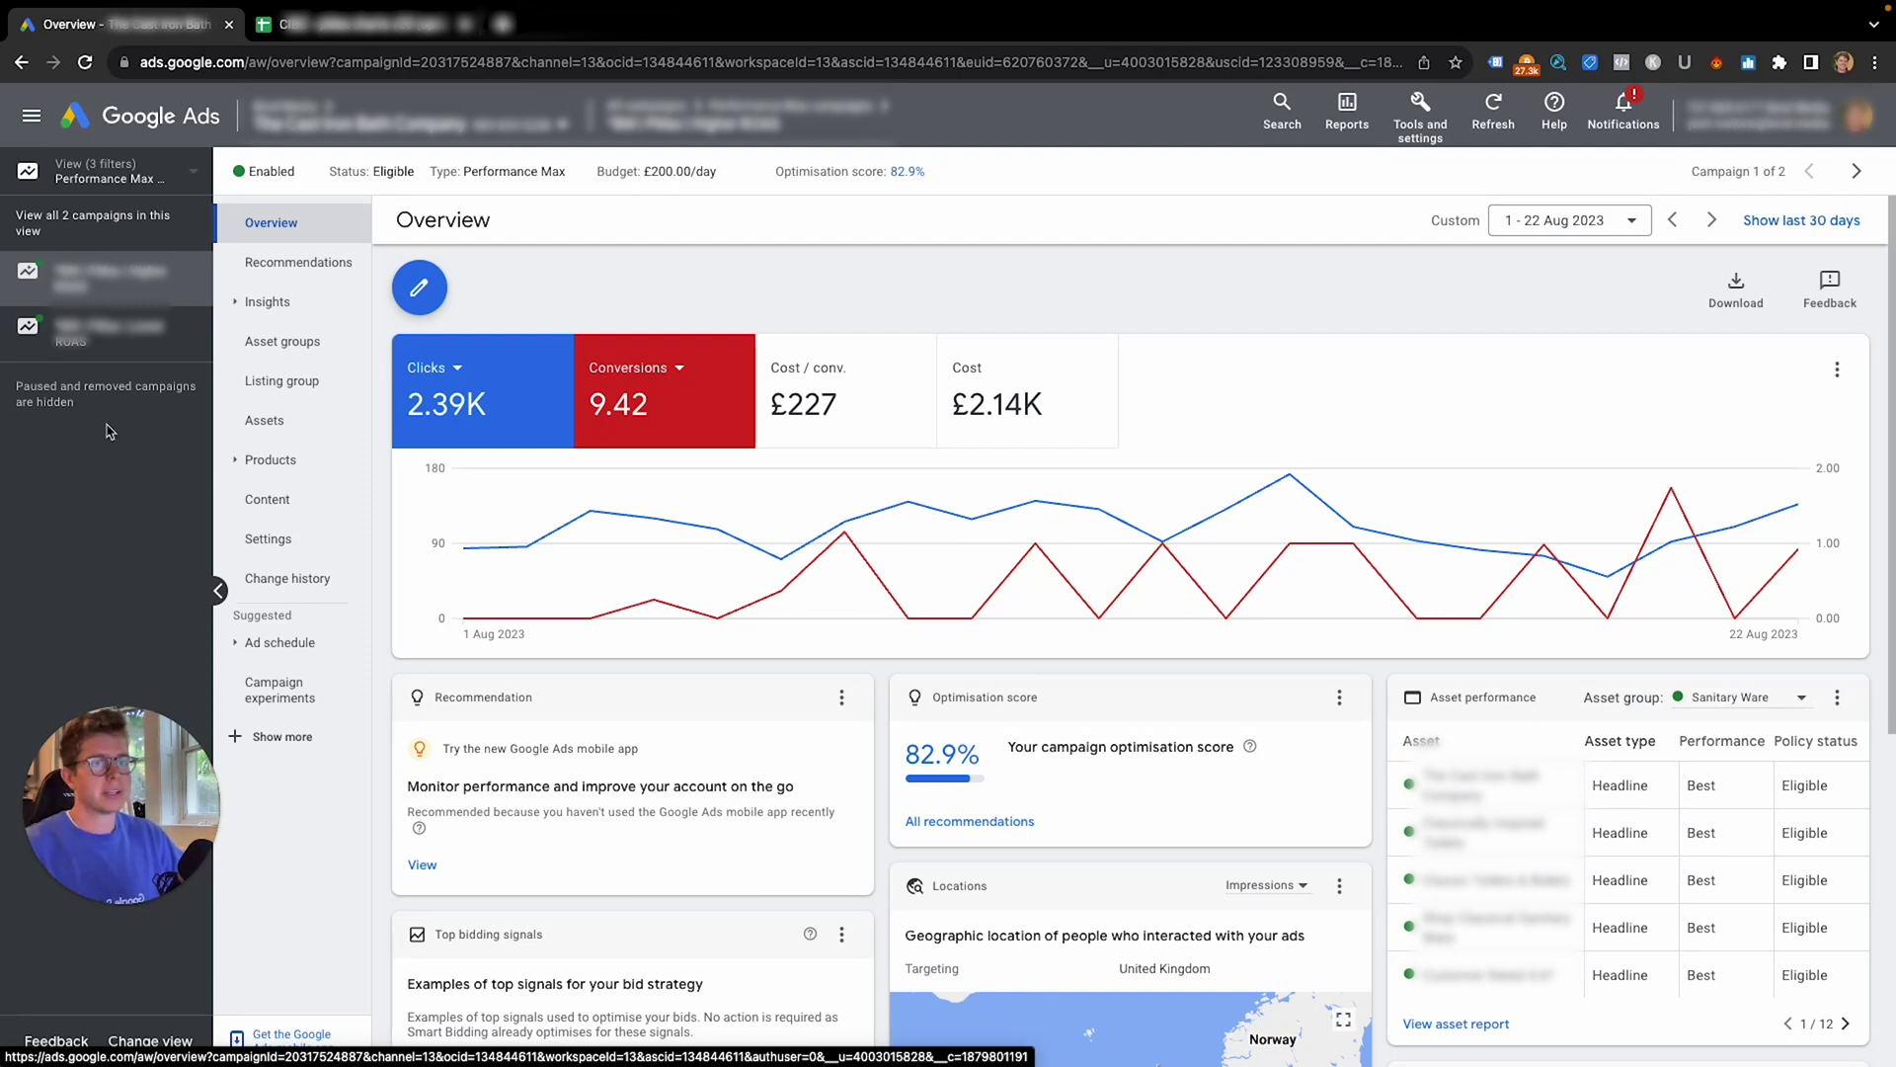
Check the sums of Total Cost, Conv, Conv Value, and the Shop, Video, Display and Search cost columns.
{"action": "left_click", "coordinate": [351, 23]}
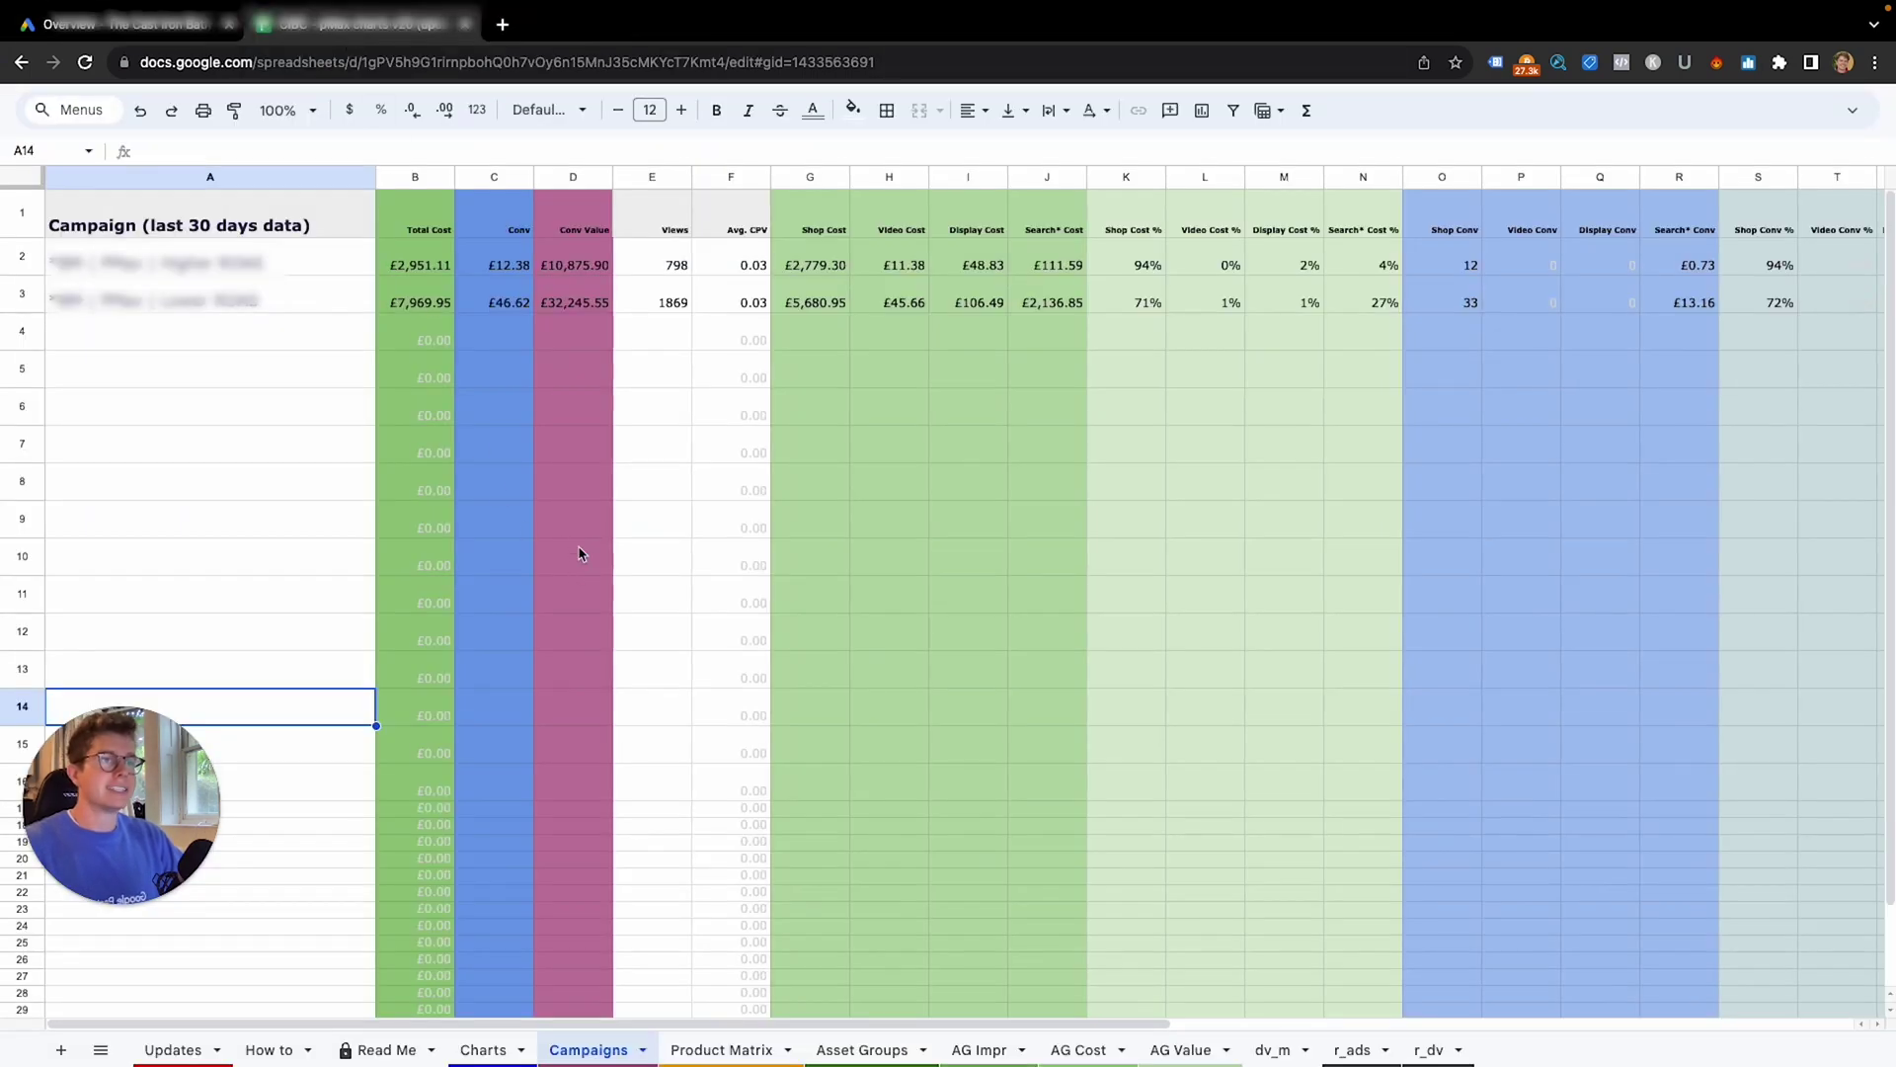
{"action": "left_click", "coordinate": [413, 174]}
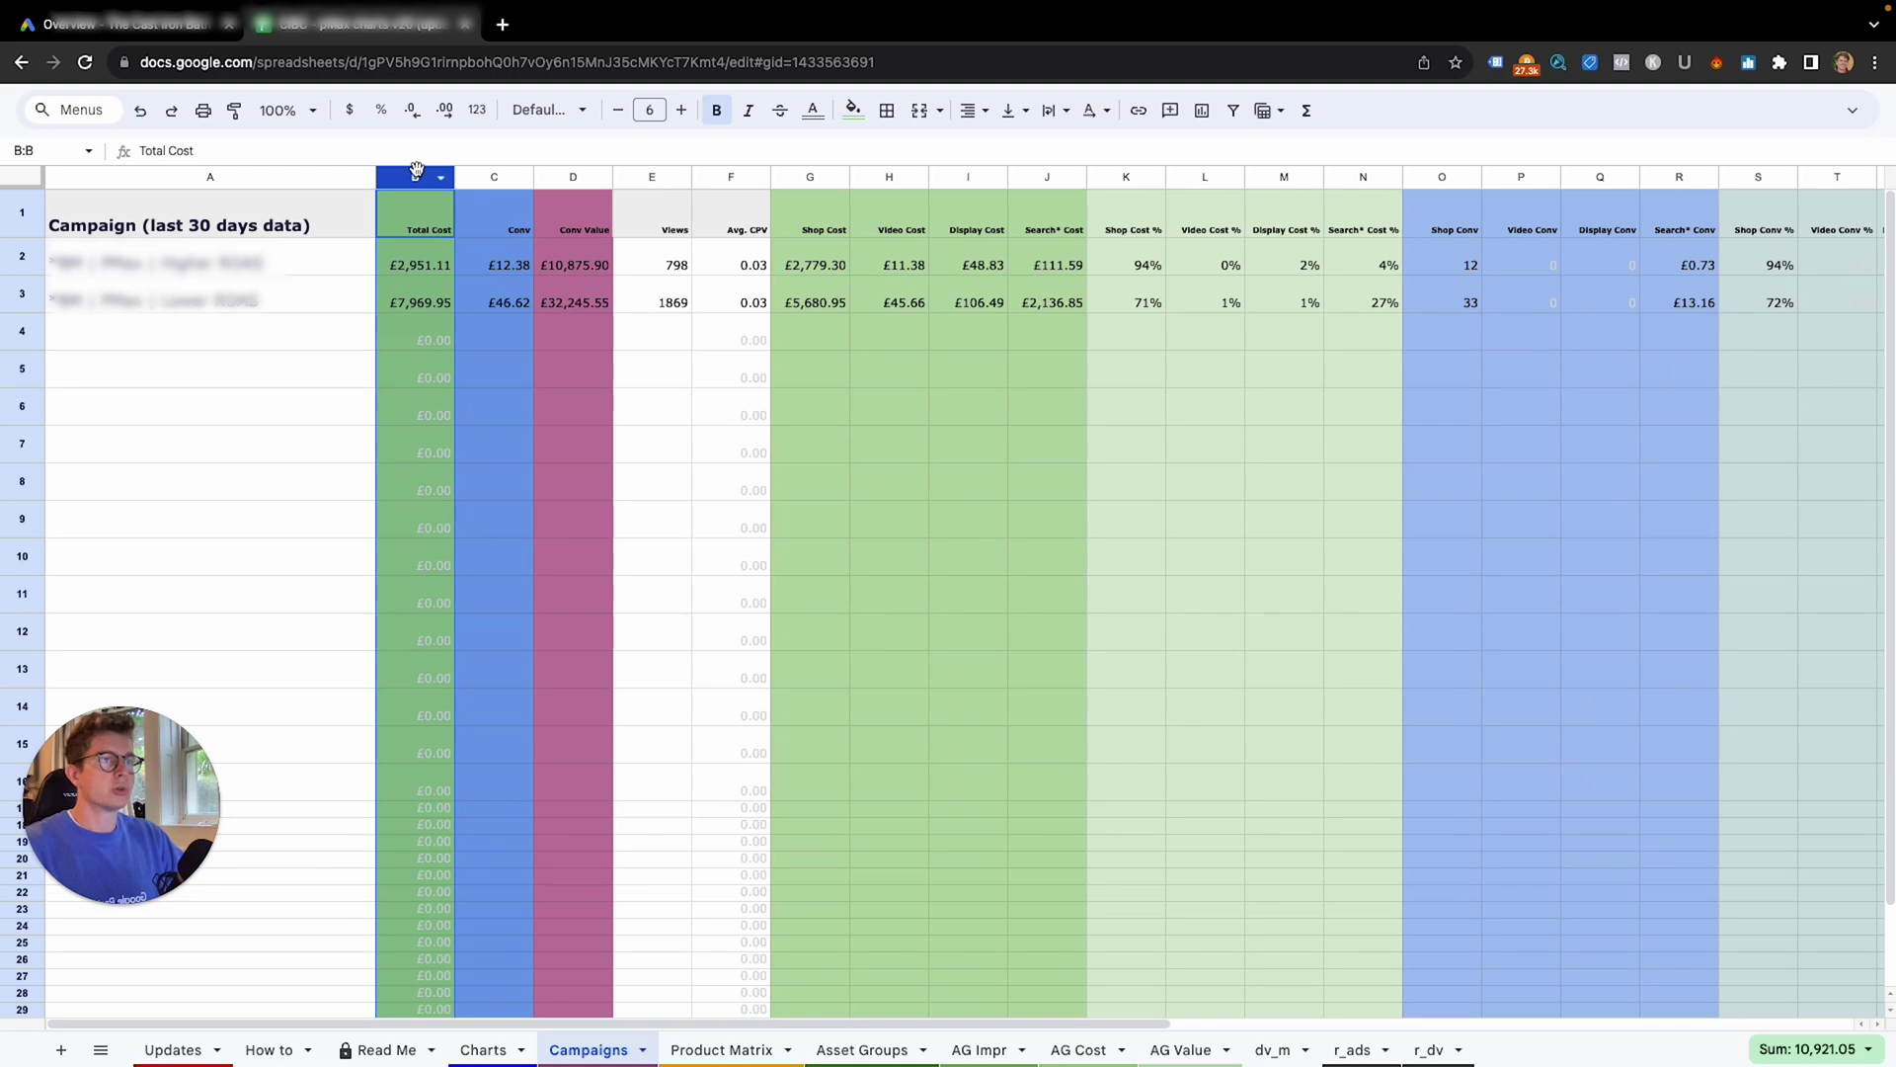
{"action": "left_click", "coordinate": [496, 172]}
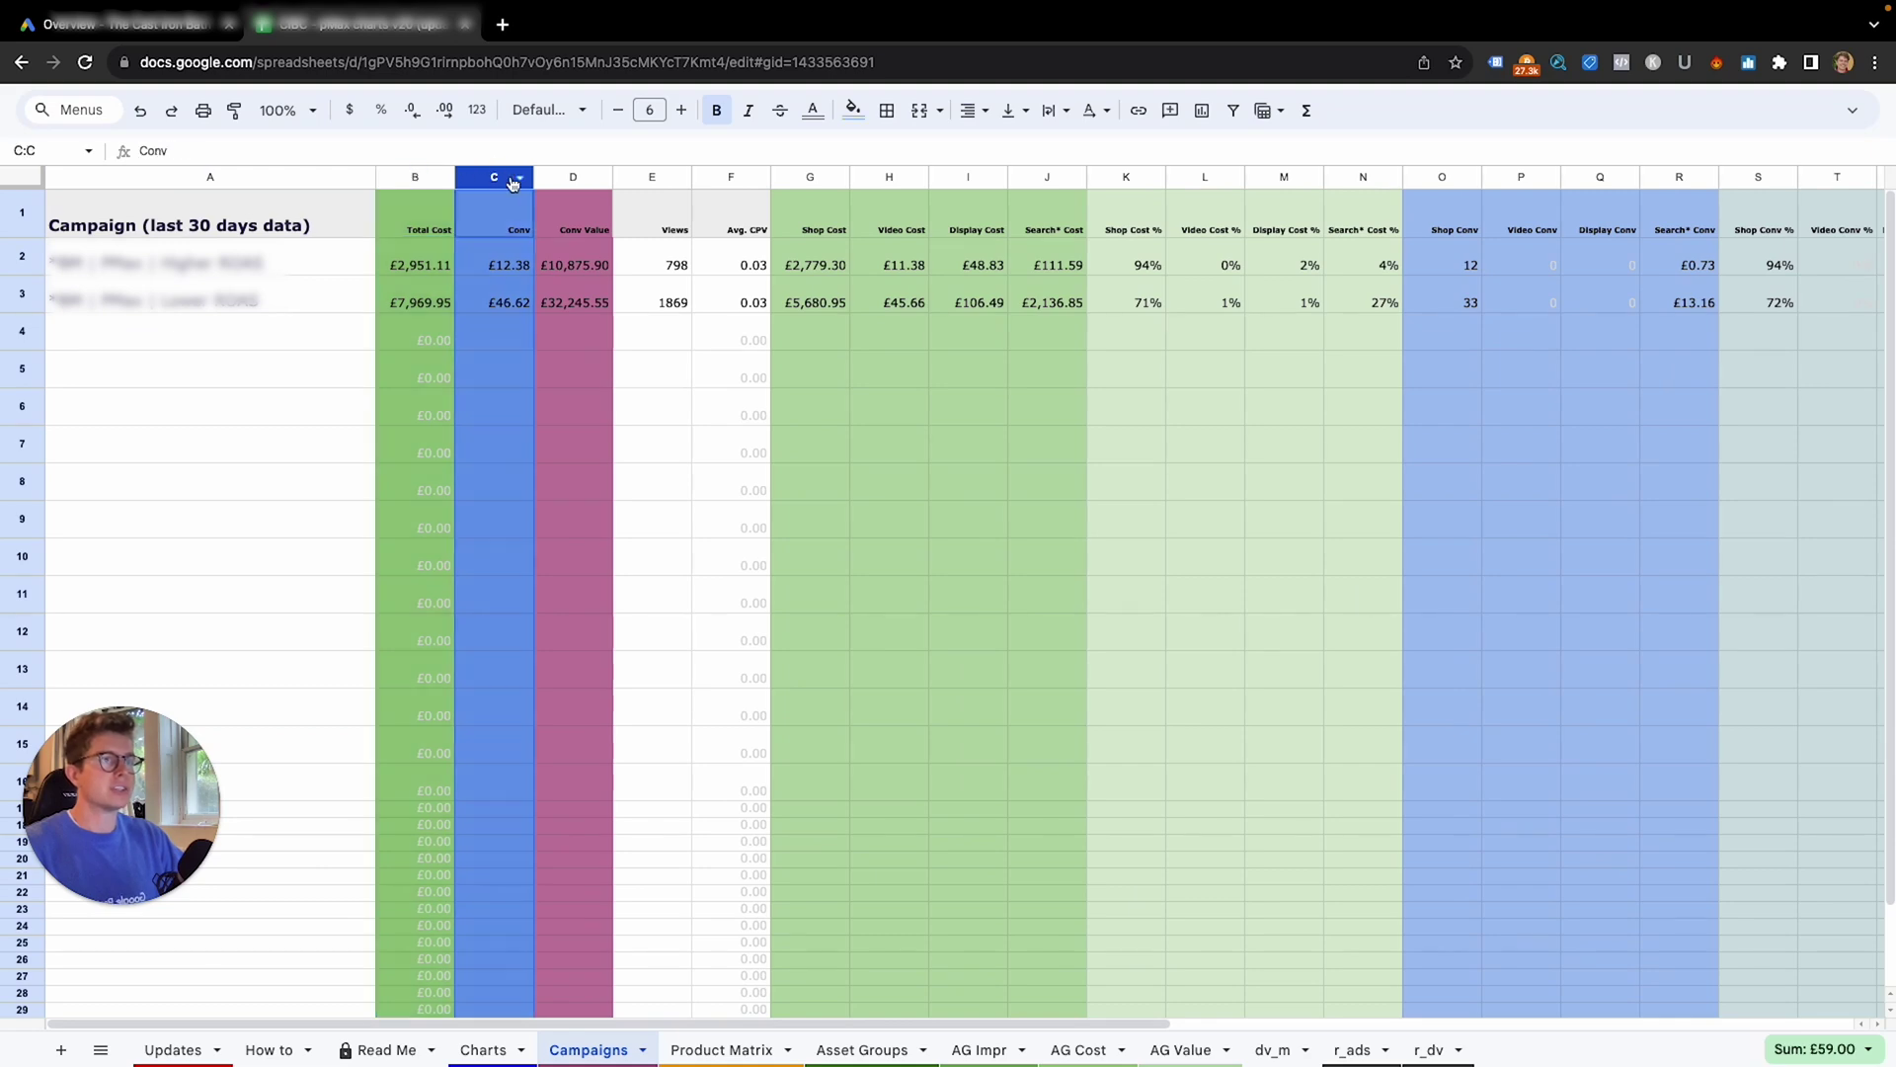
{"action": "left_click", "coordinate": [575, 176]}
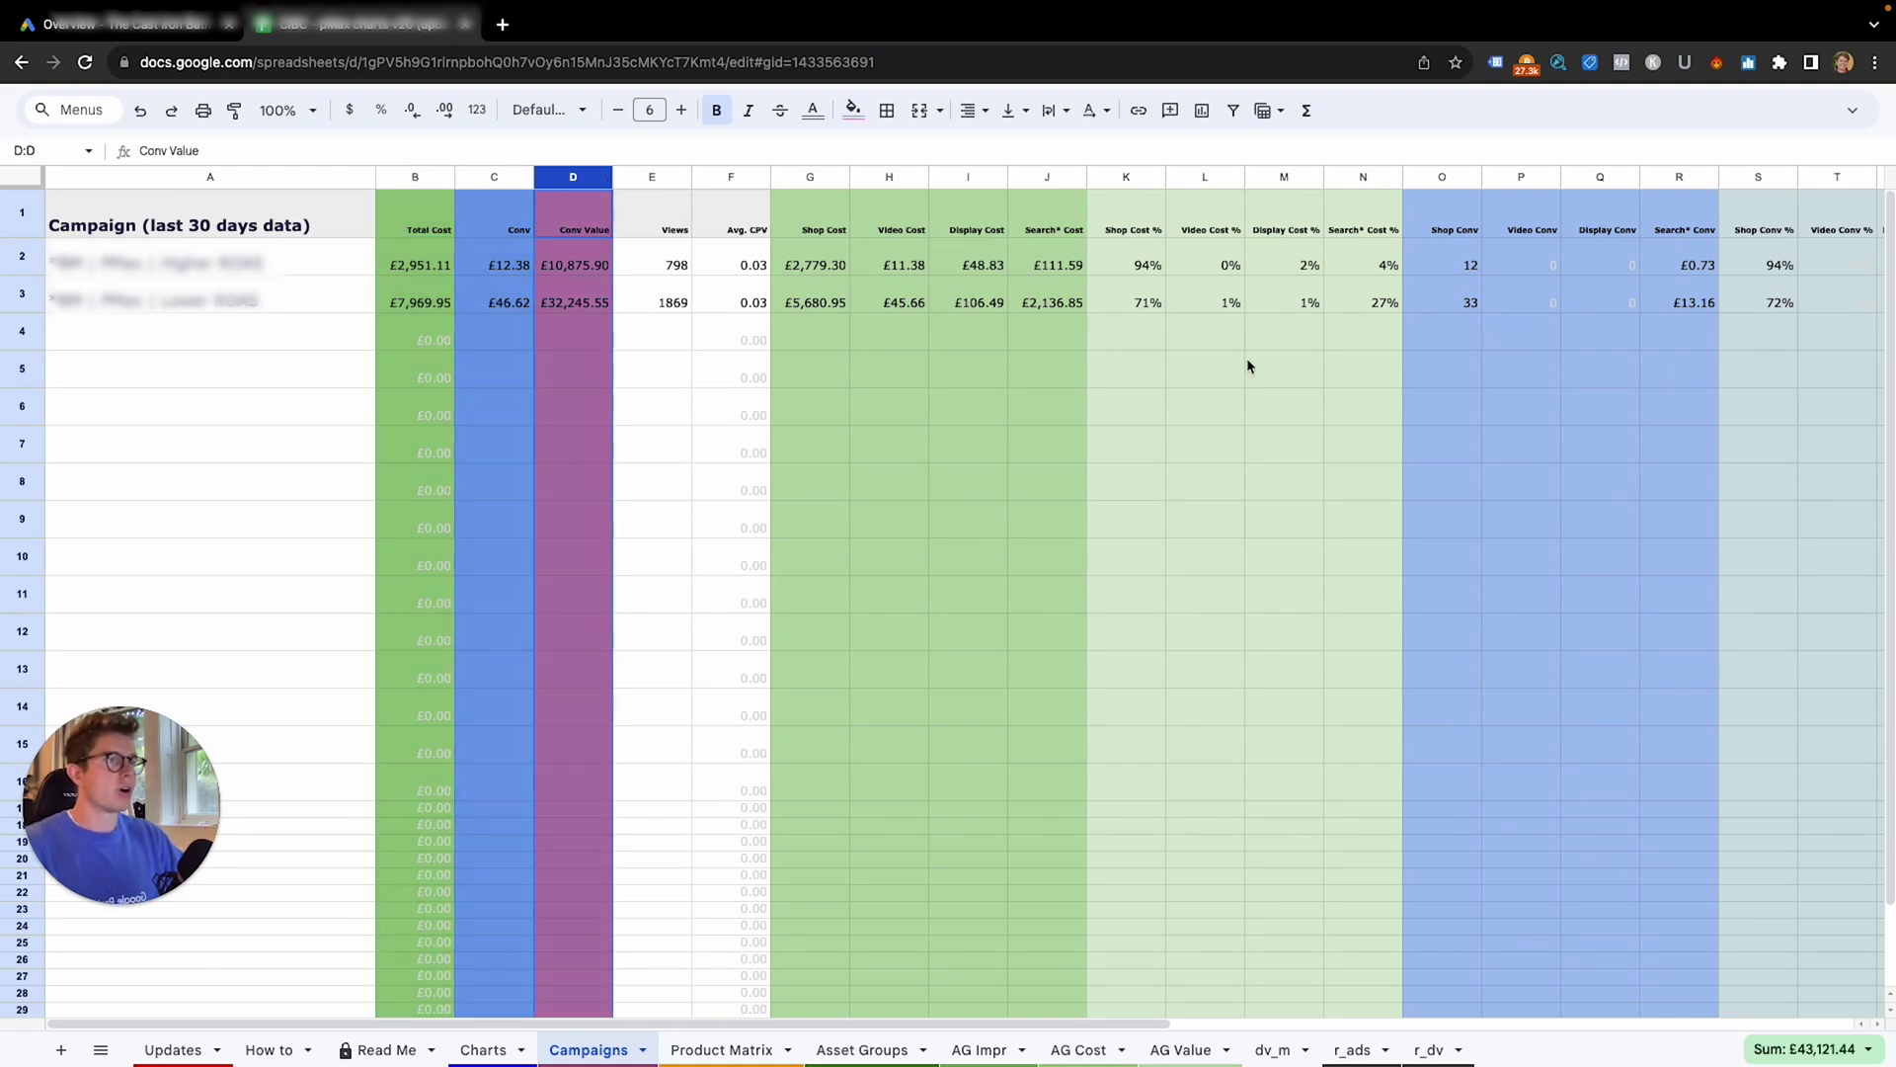
{"action": "left_click", "coordinate": [830, 176]}
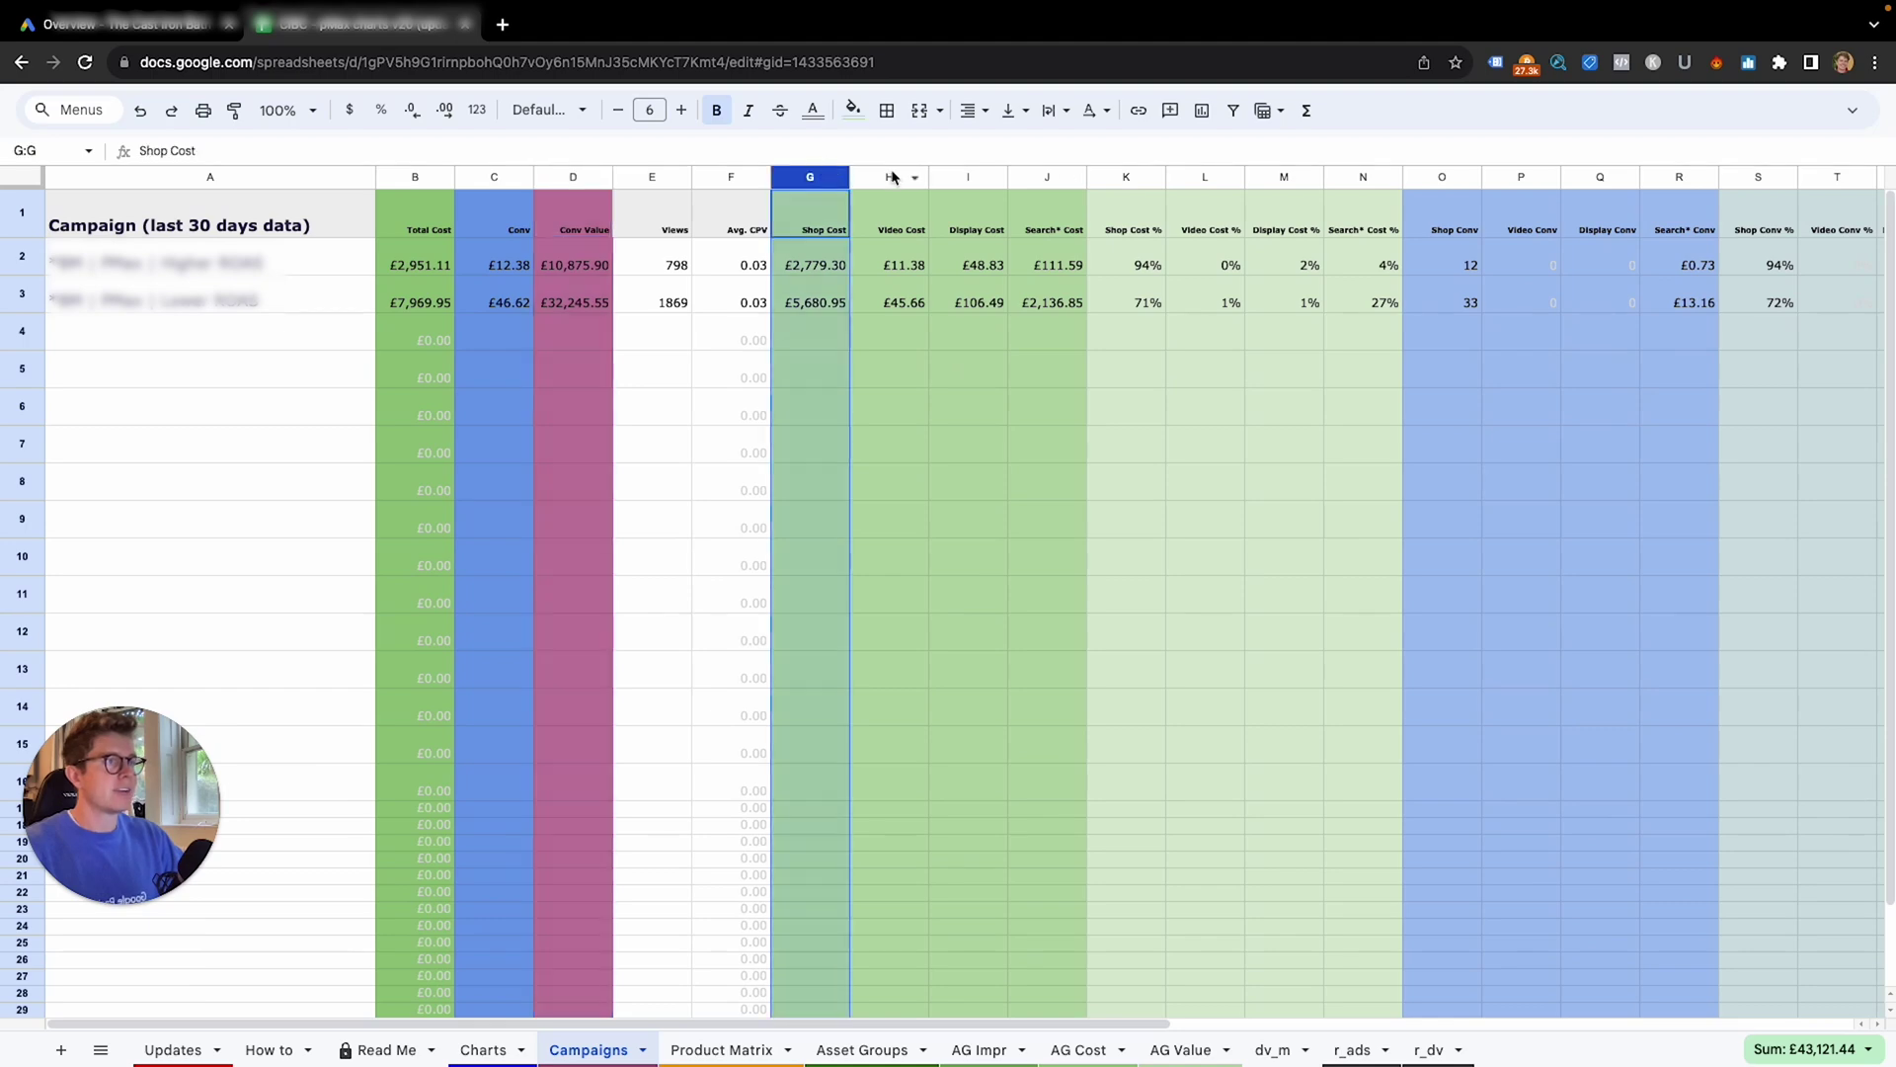
{"action": "left_click", "coordinate": [914, 176]}
{"action": "left_click", "coordinate": [957, 173]}
{"action": "left_click", "coordinate": [1042, 176]}
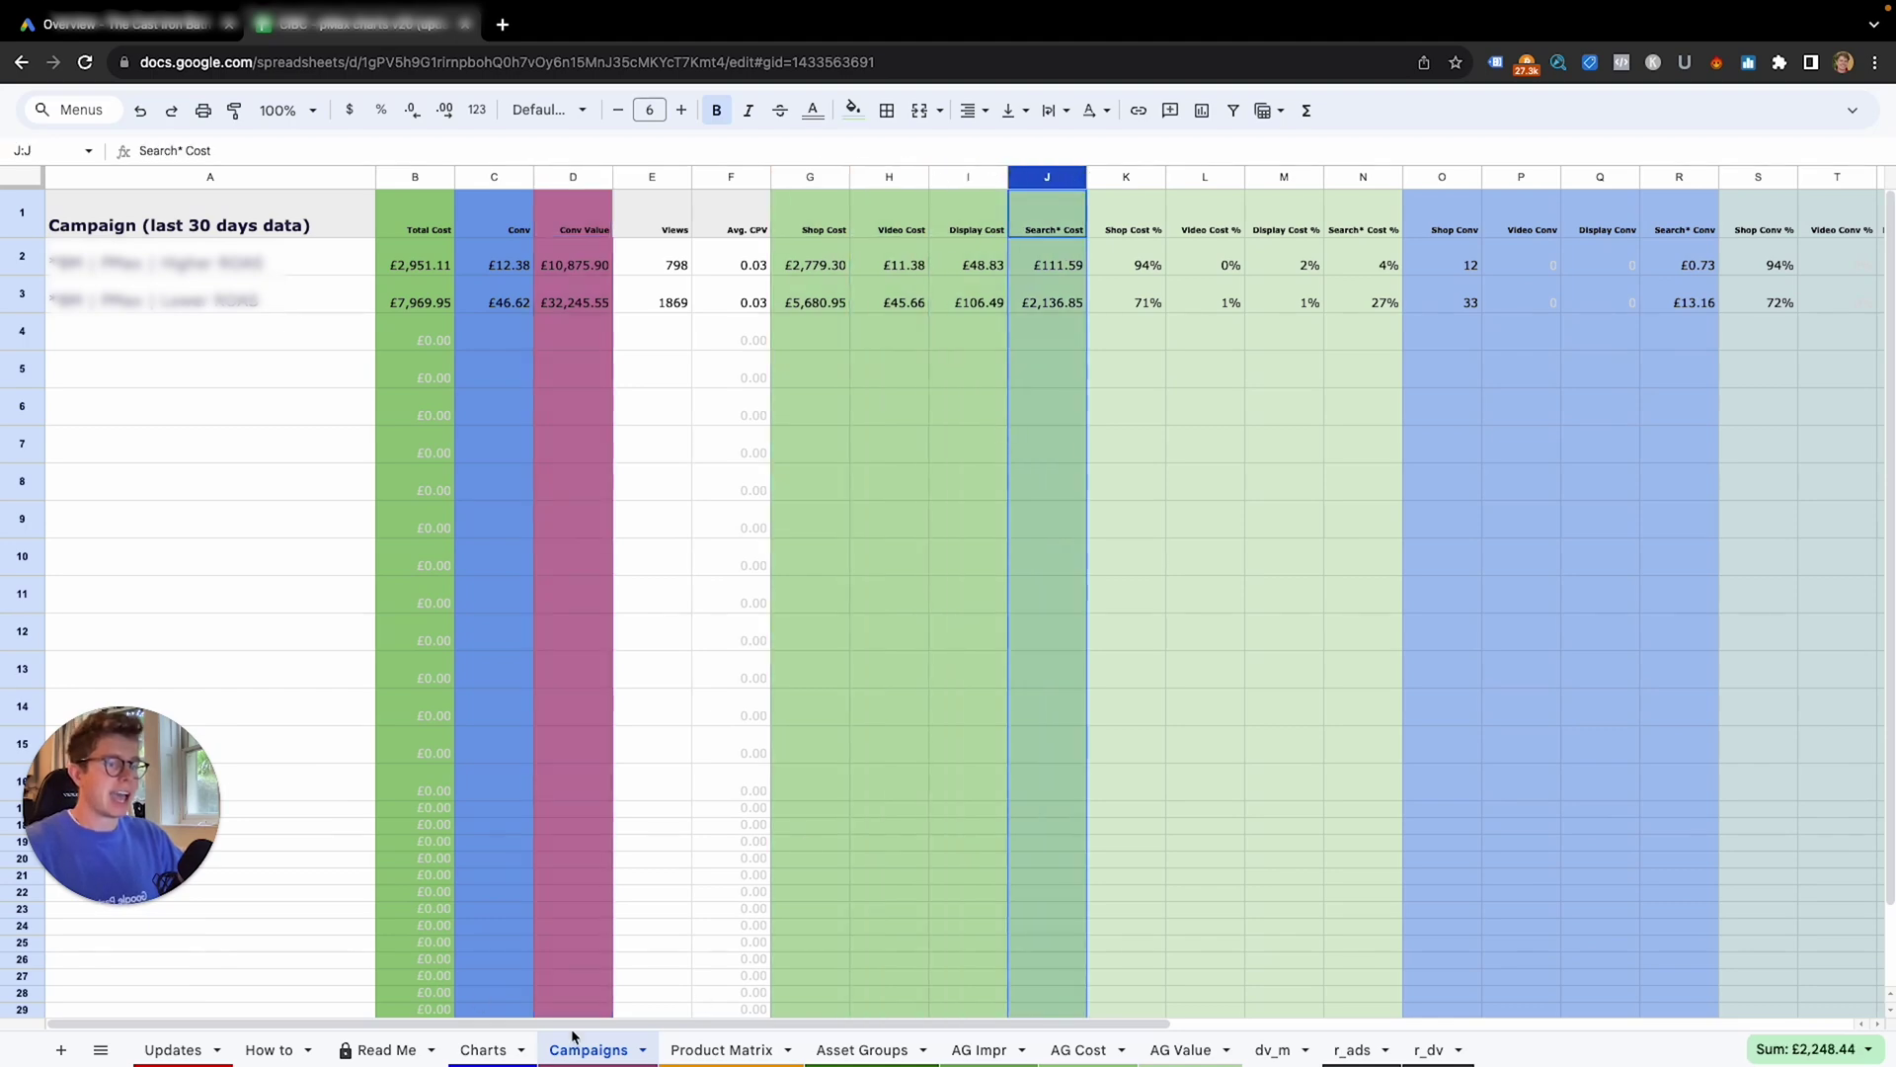
Select rows 2–14 of the first campaign in the Asset Groups pivot, then return to Google Ads.
{"action": "left_click", "coordinate": [877, 1051]}
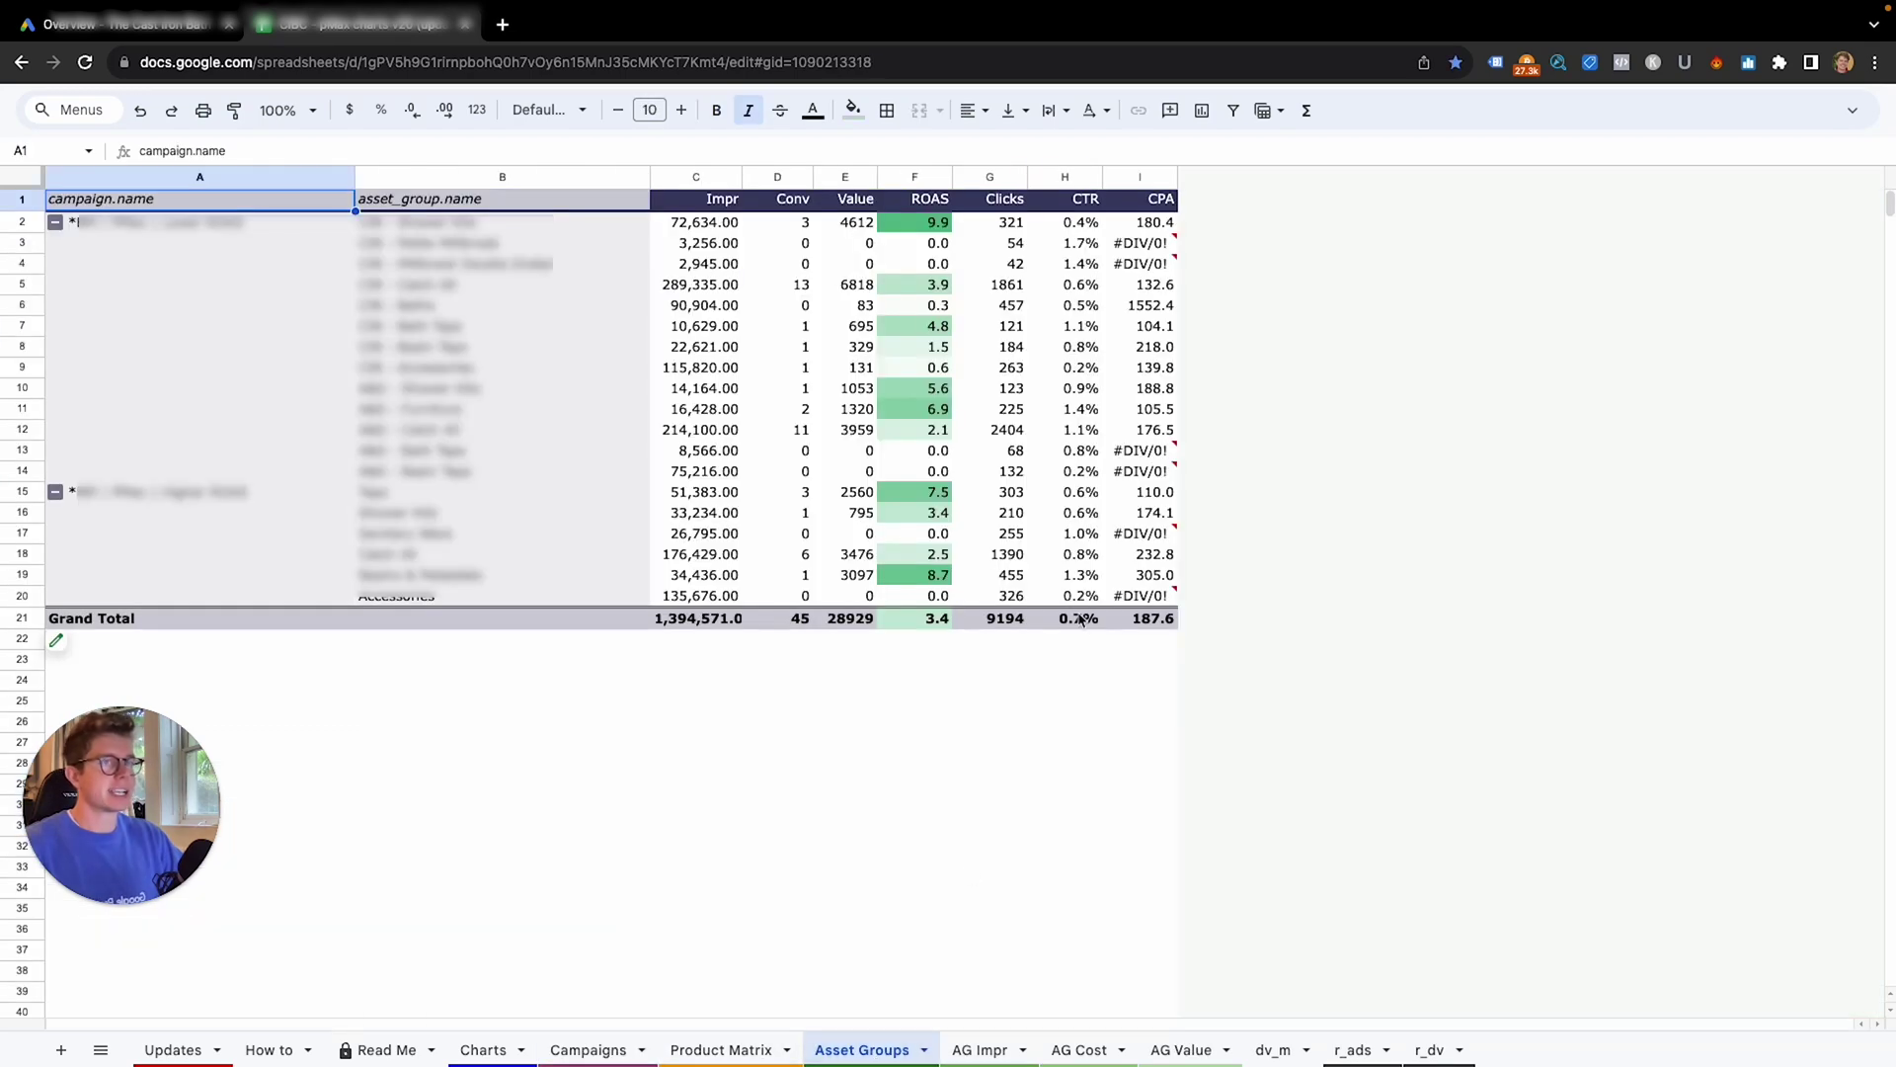
{"action": "left_click", "coordinate": [24, 223]}
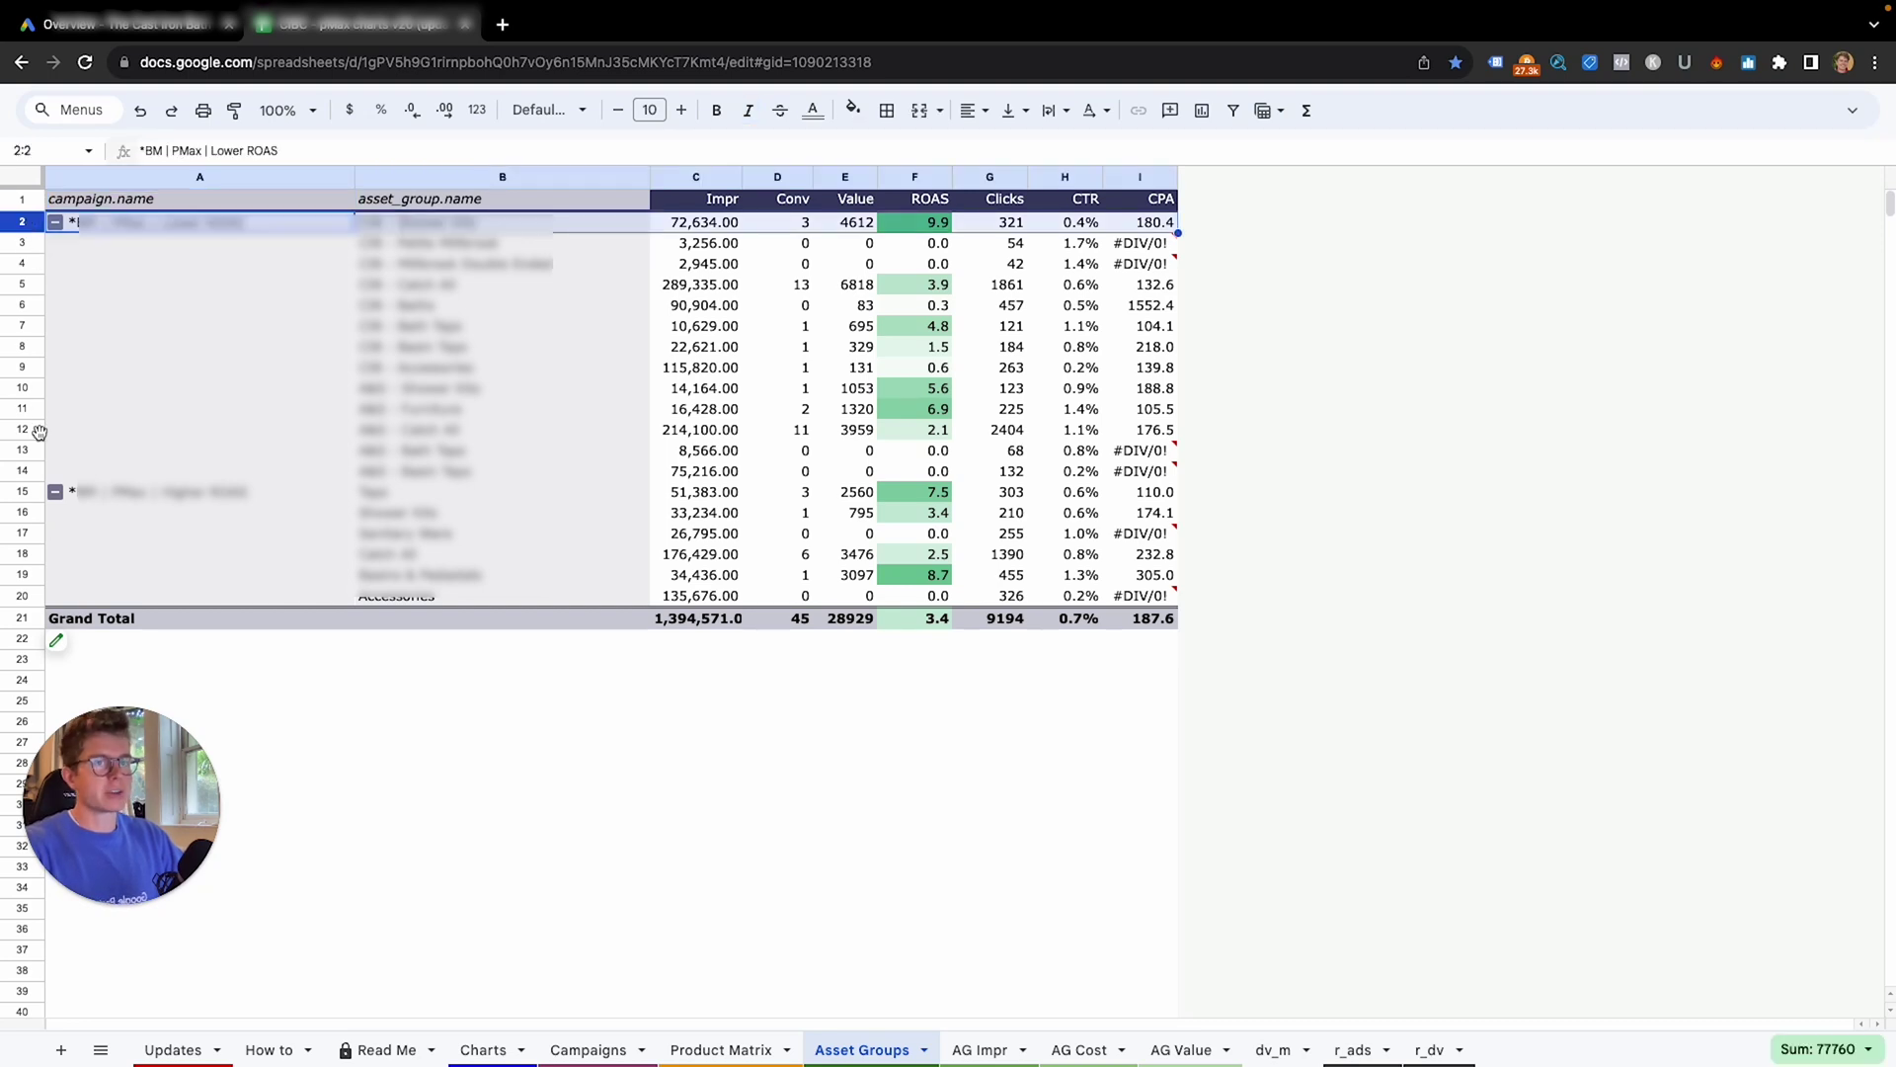
{"action": "left_click", "coordinate": [40, 472], "text": "shift"}
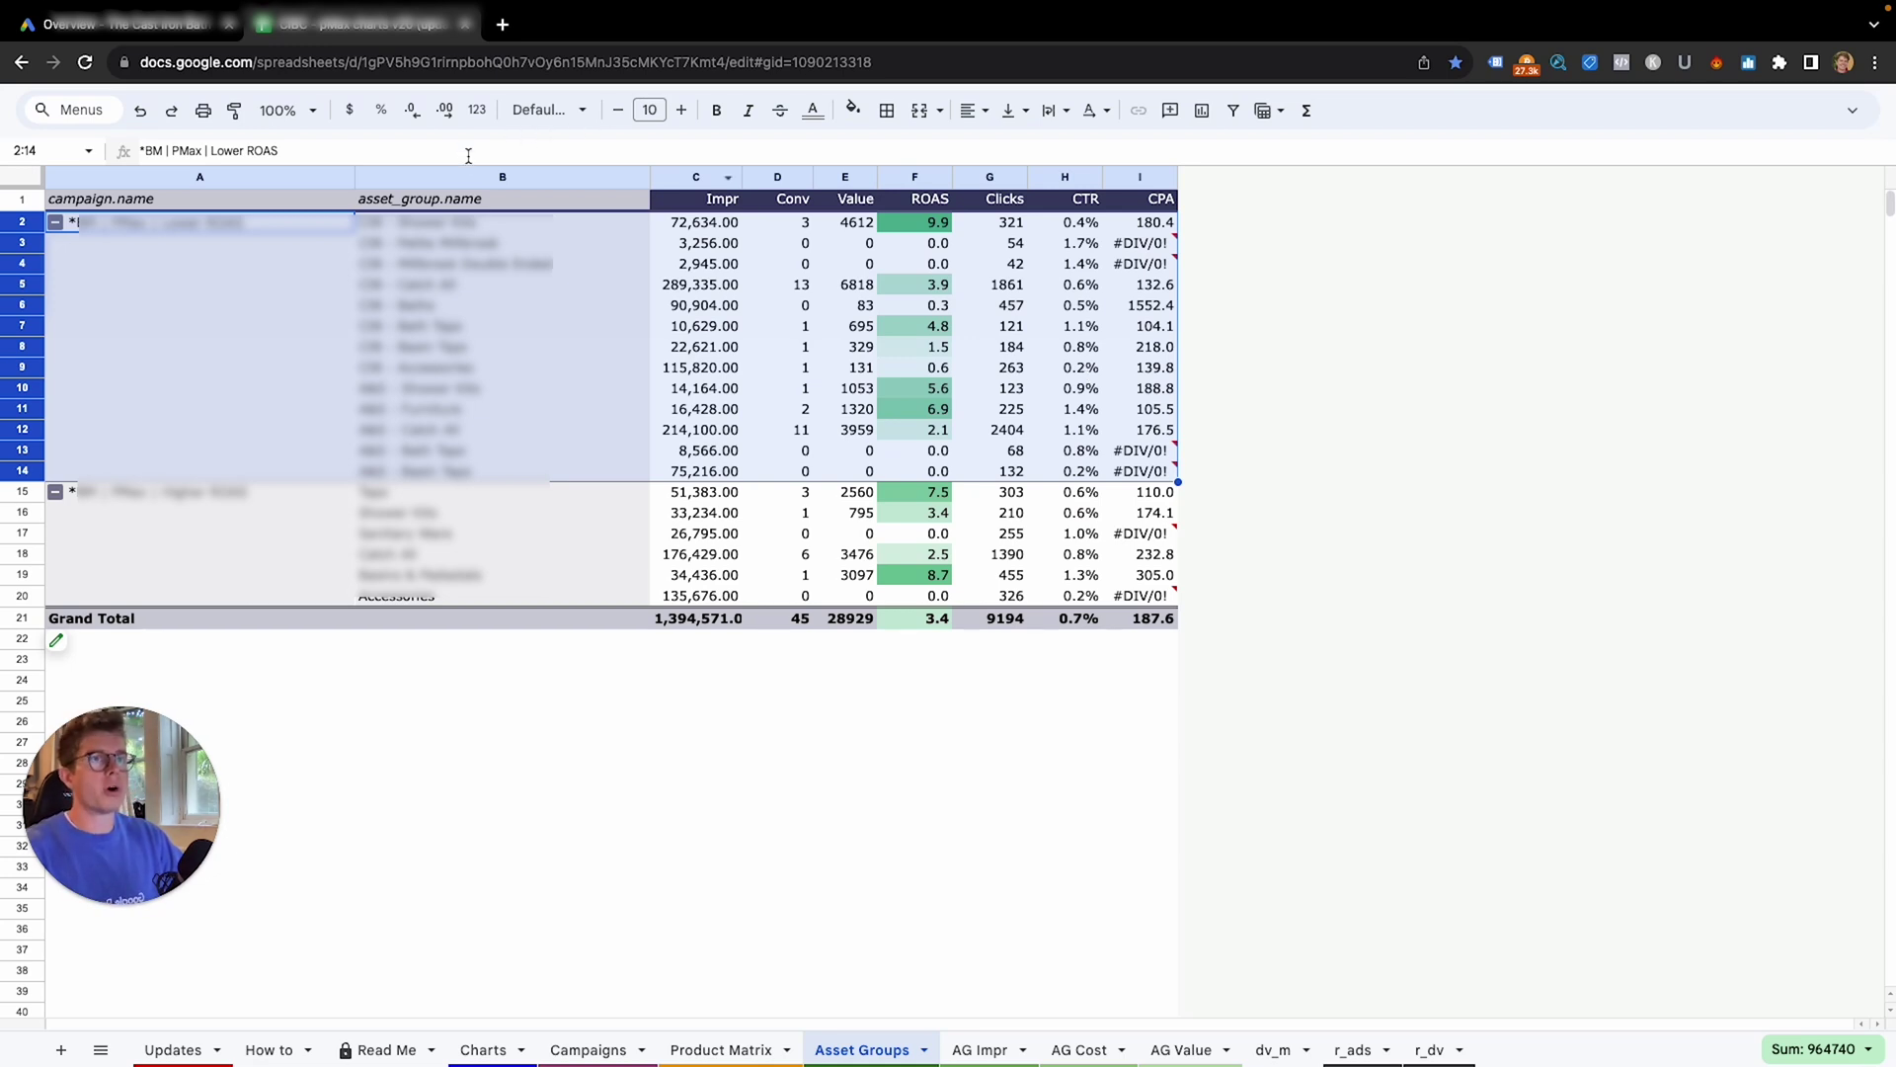
{"action": "left_click", "coordinate": [165, 35]}
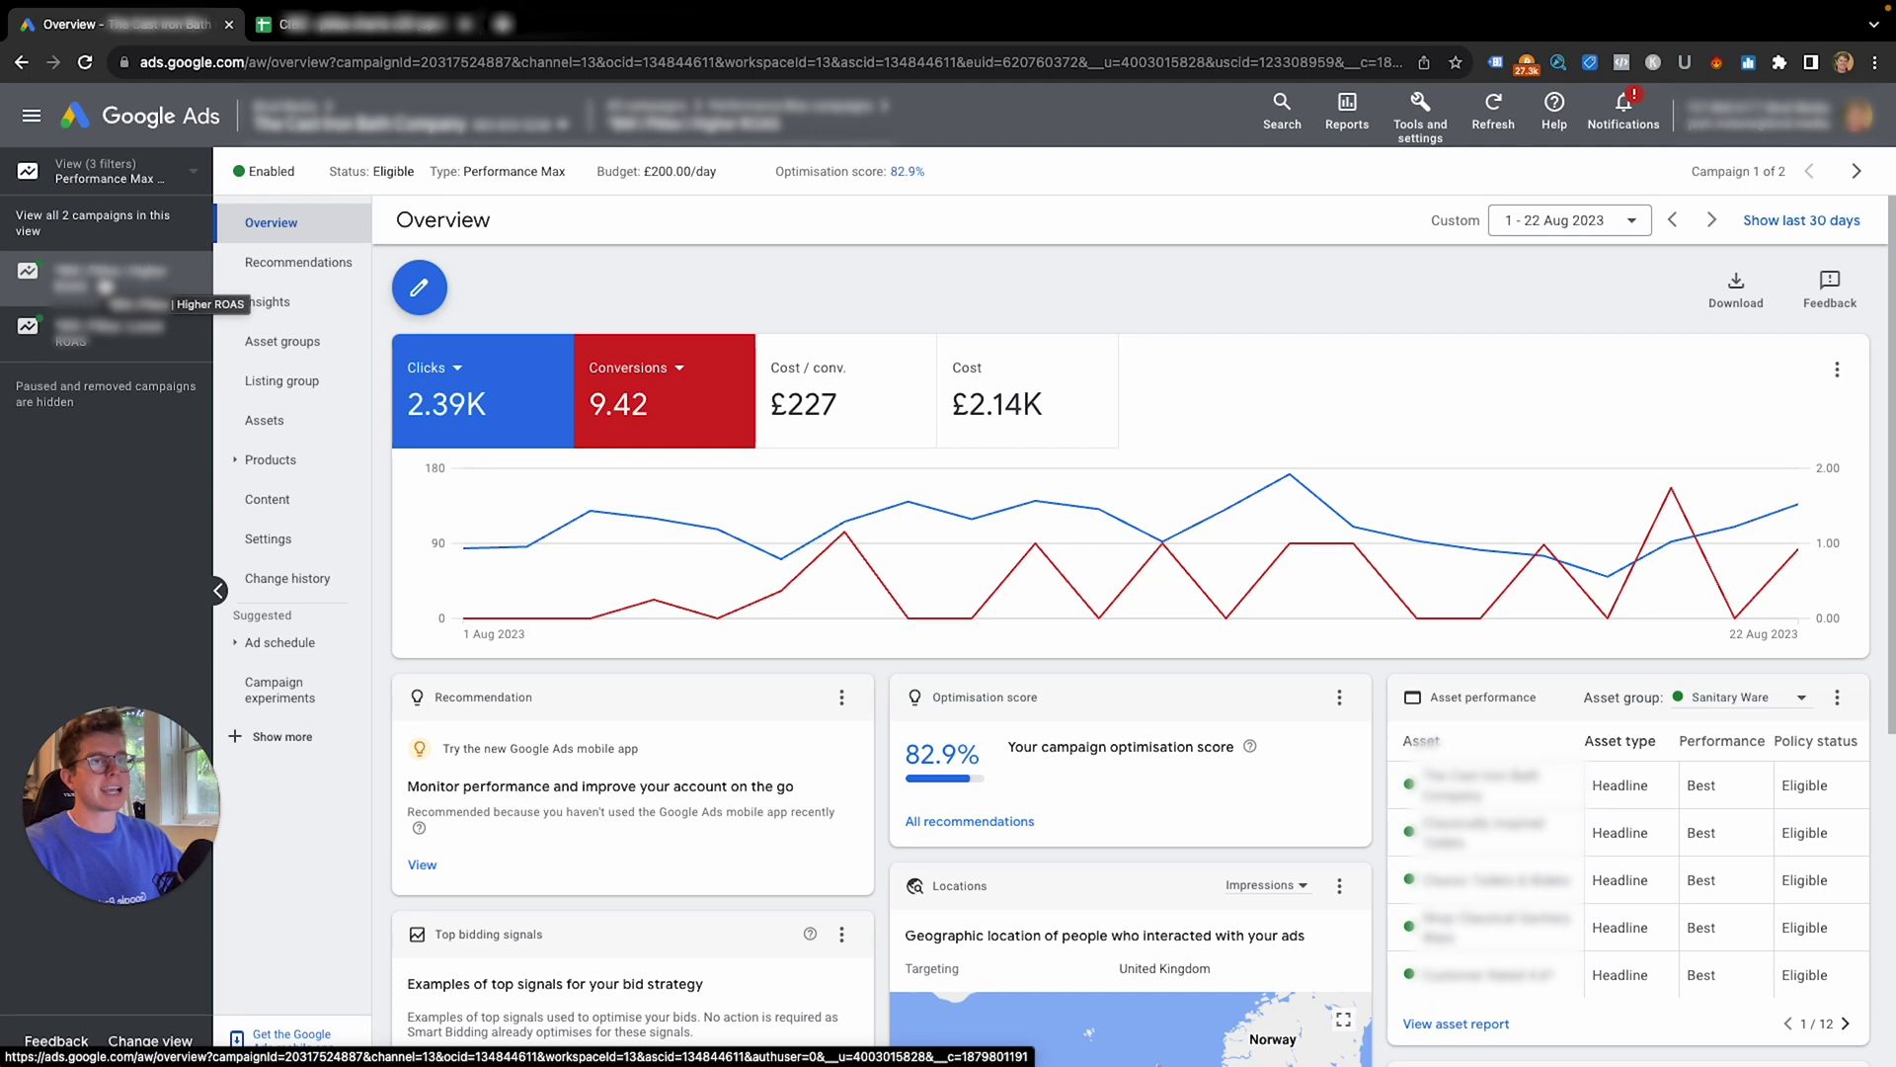
Open the Listing group view and set the date range to Last 30 days, 1–30 Aug 2023.
{"action": "left_click", "coordinate": [270, 382]}
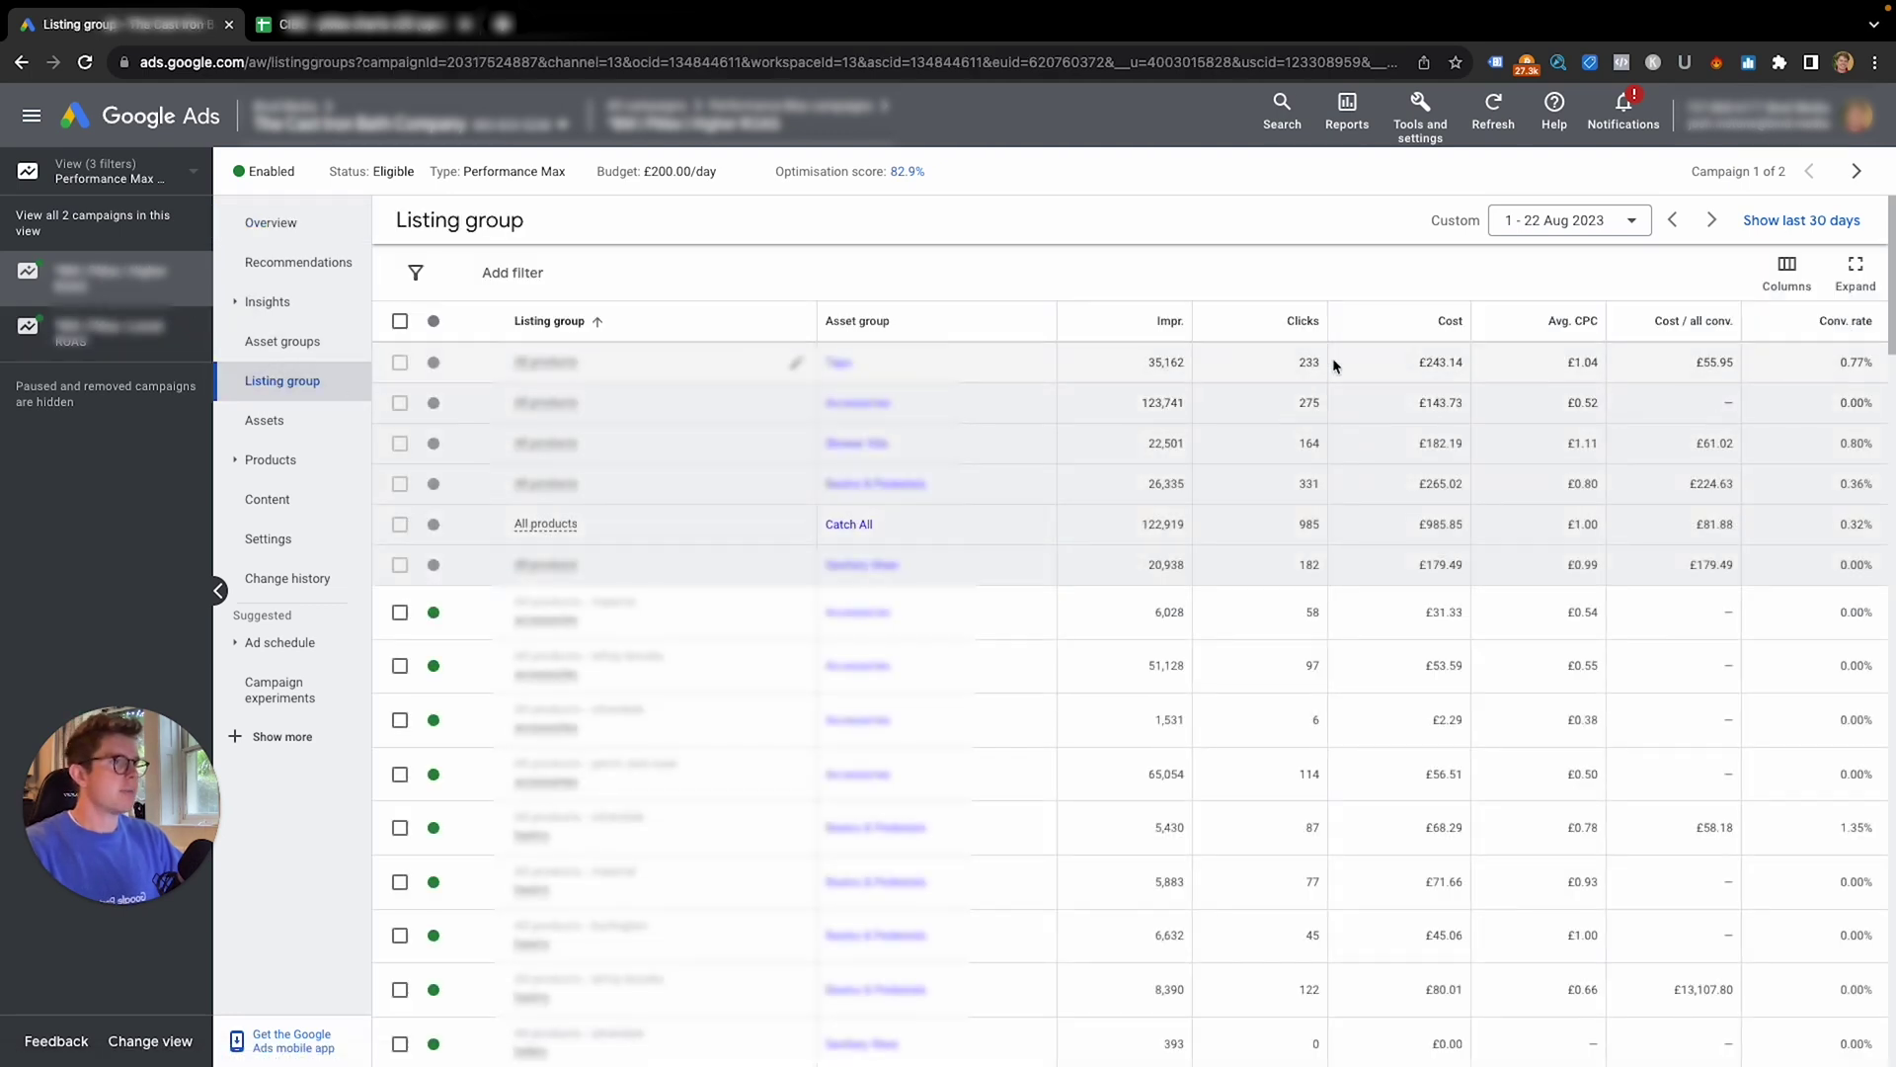
{"action": "left_click", "coordinate": [1602, 224]}
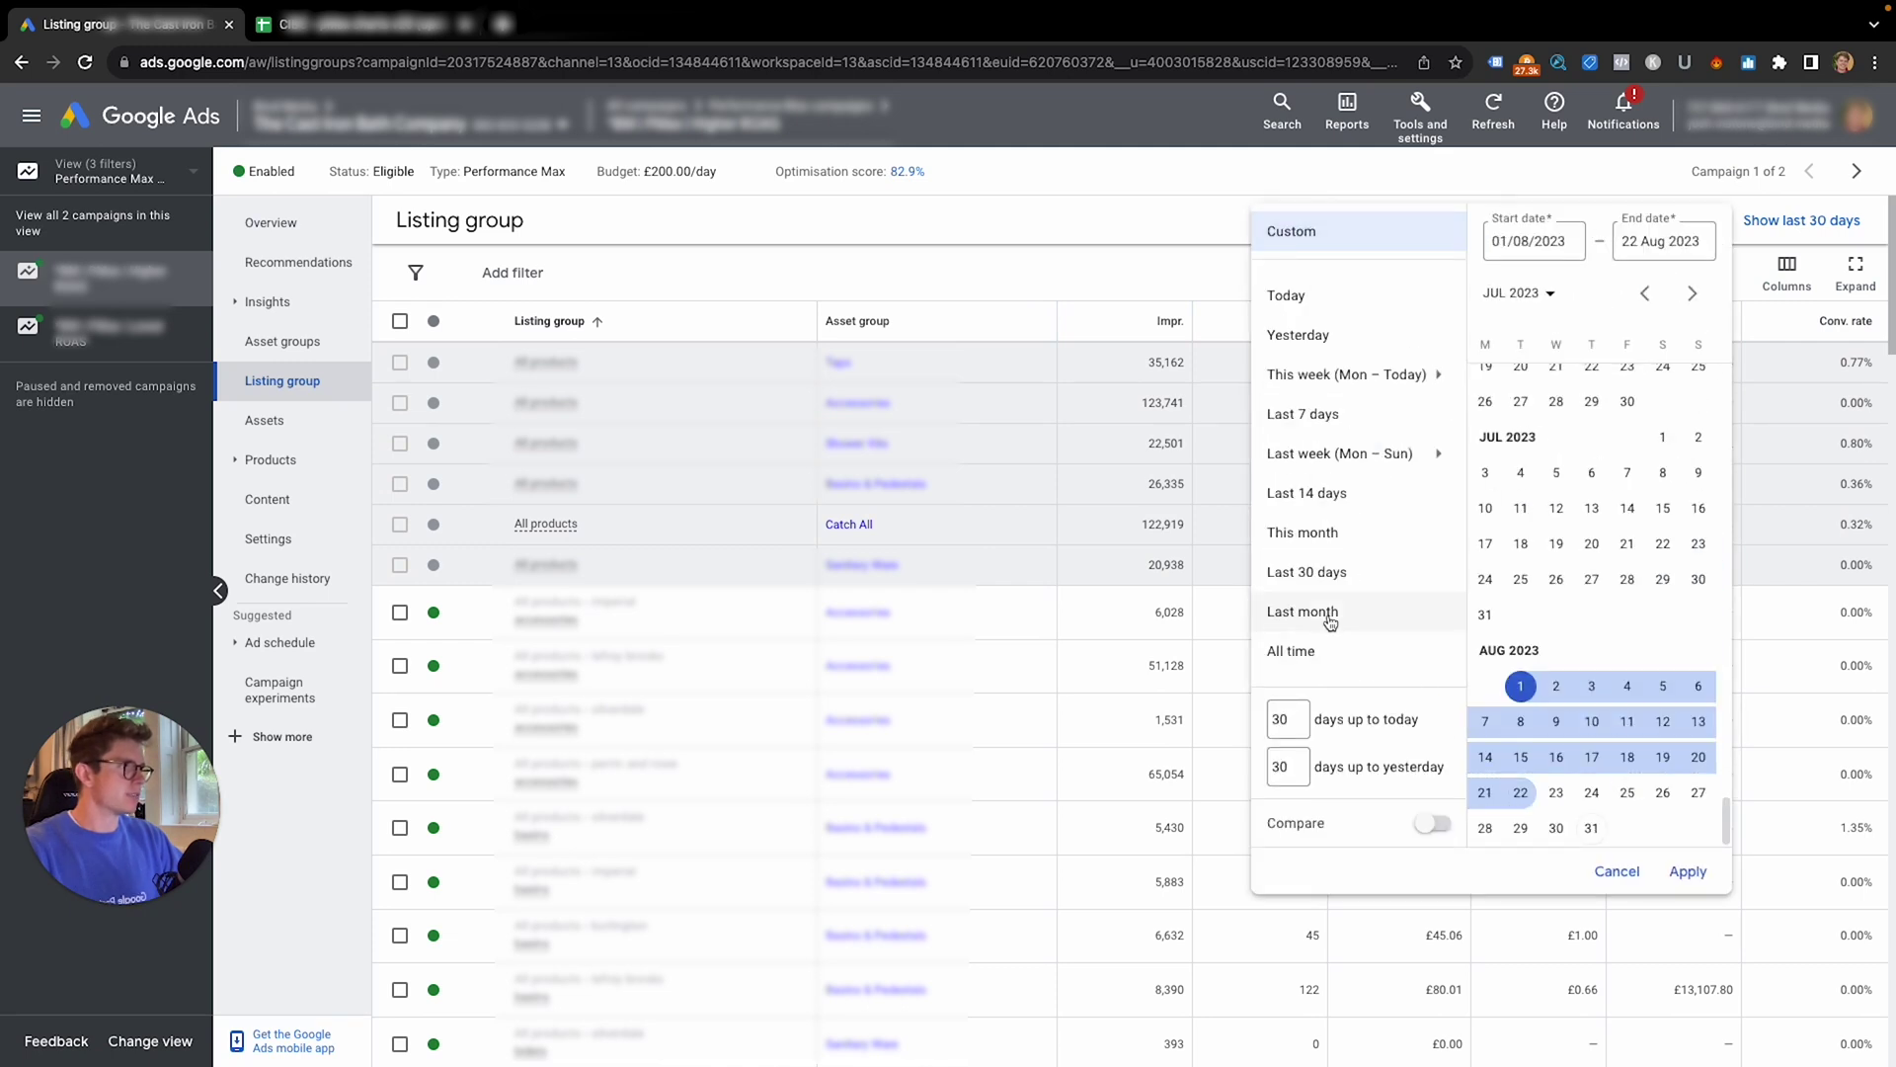
{"action": "left_click", "coordinate": [1341, 570]}
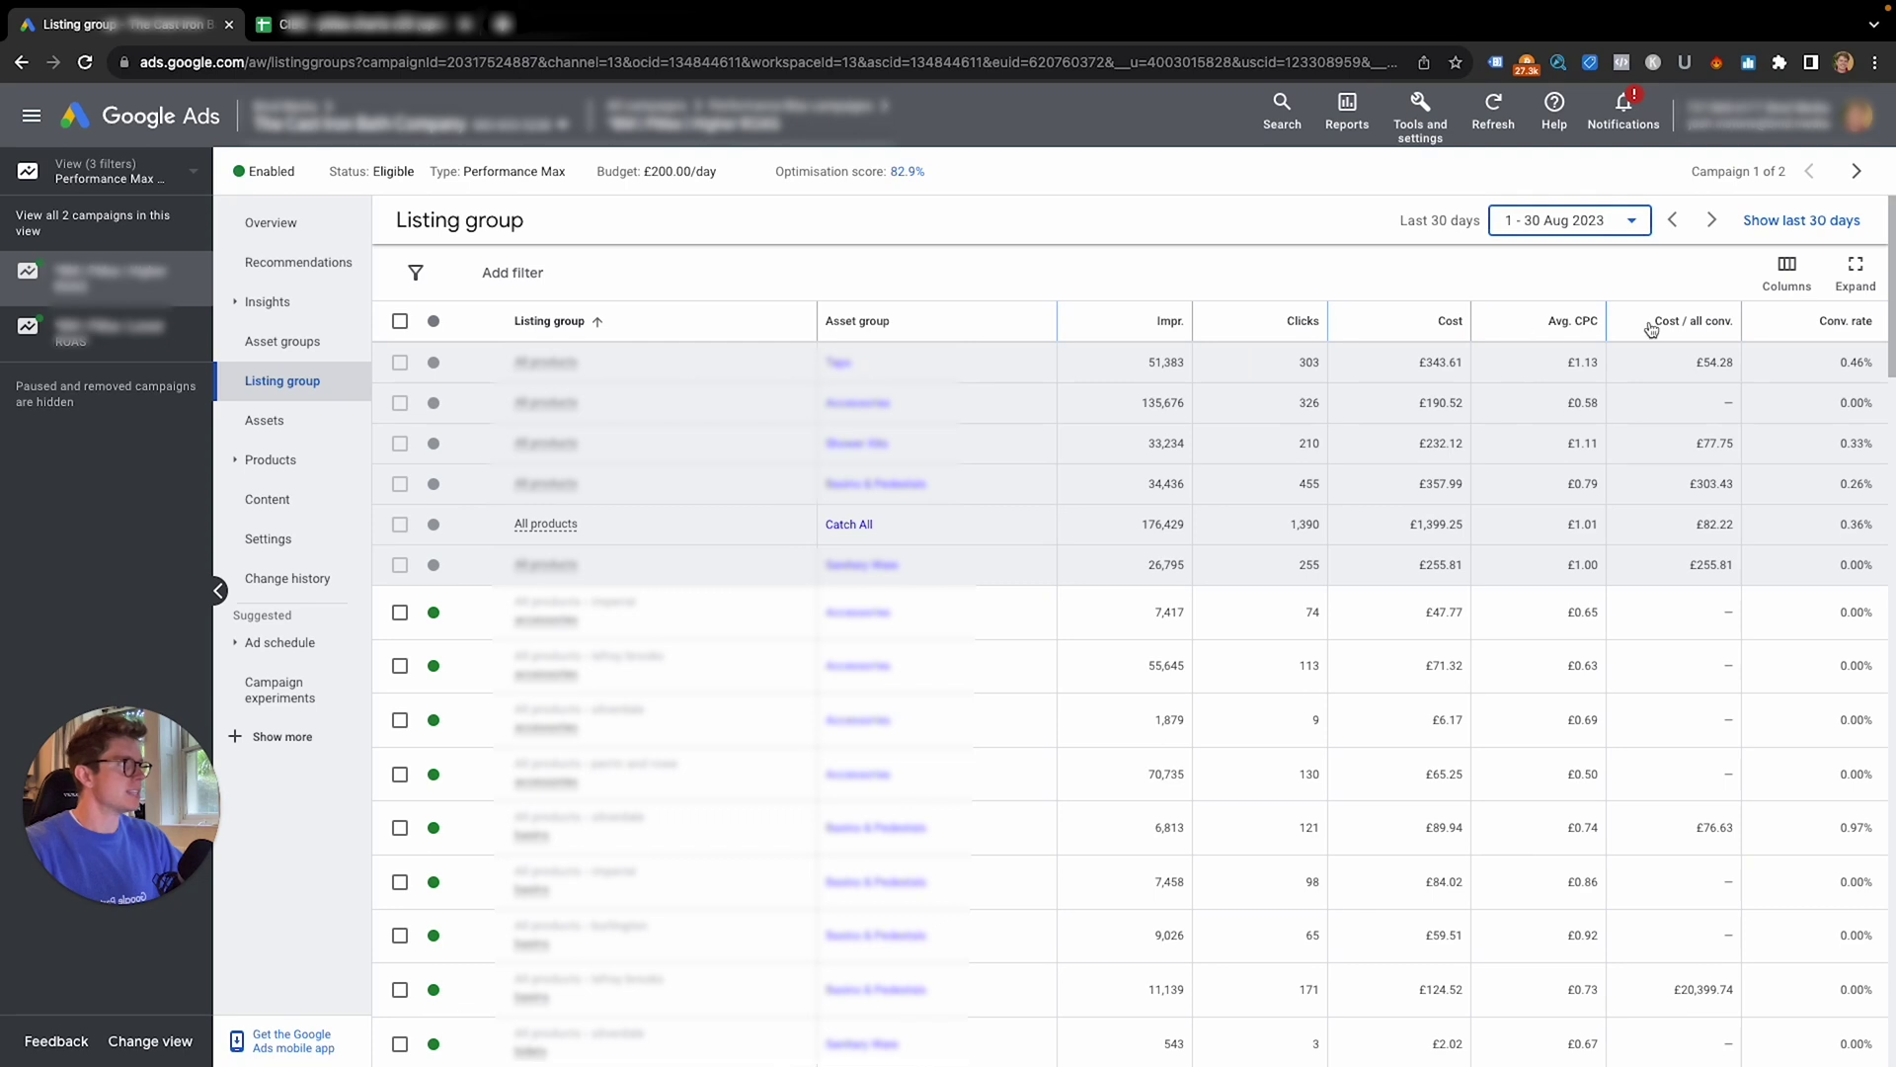
{"action": "left_click", "coordinate": [1763, 281]}
Apply the saved BM column set to the listing group table.
{"action": "left_click", "coordinate": [1743, 418]}
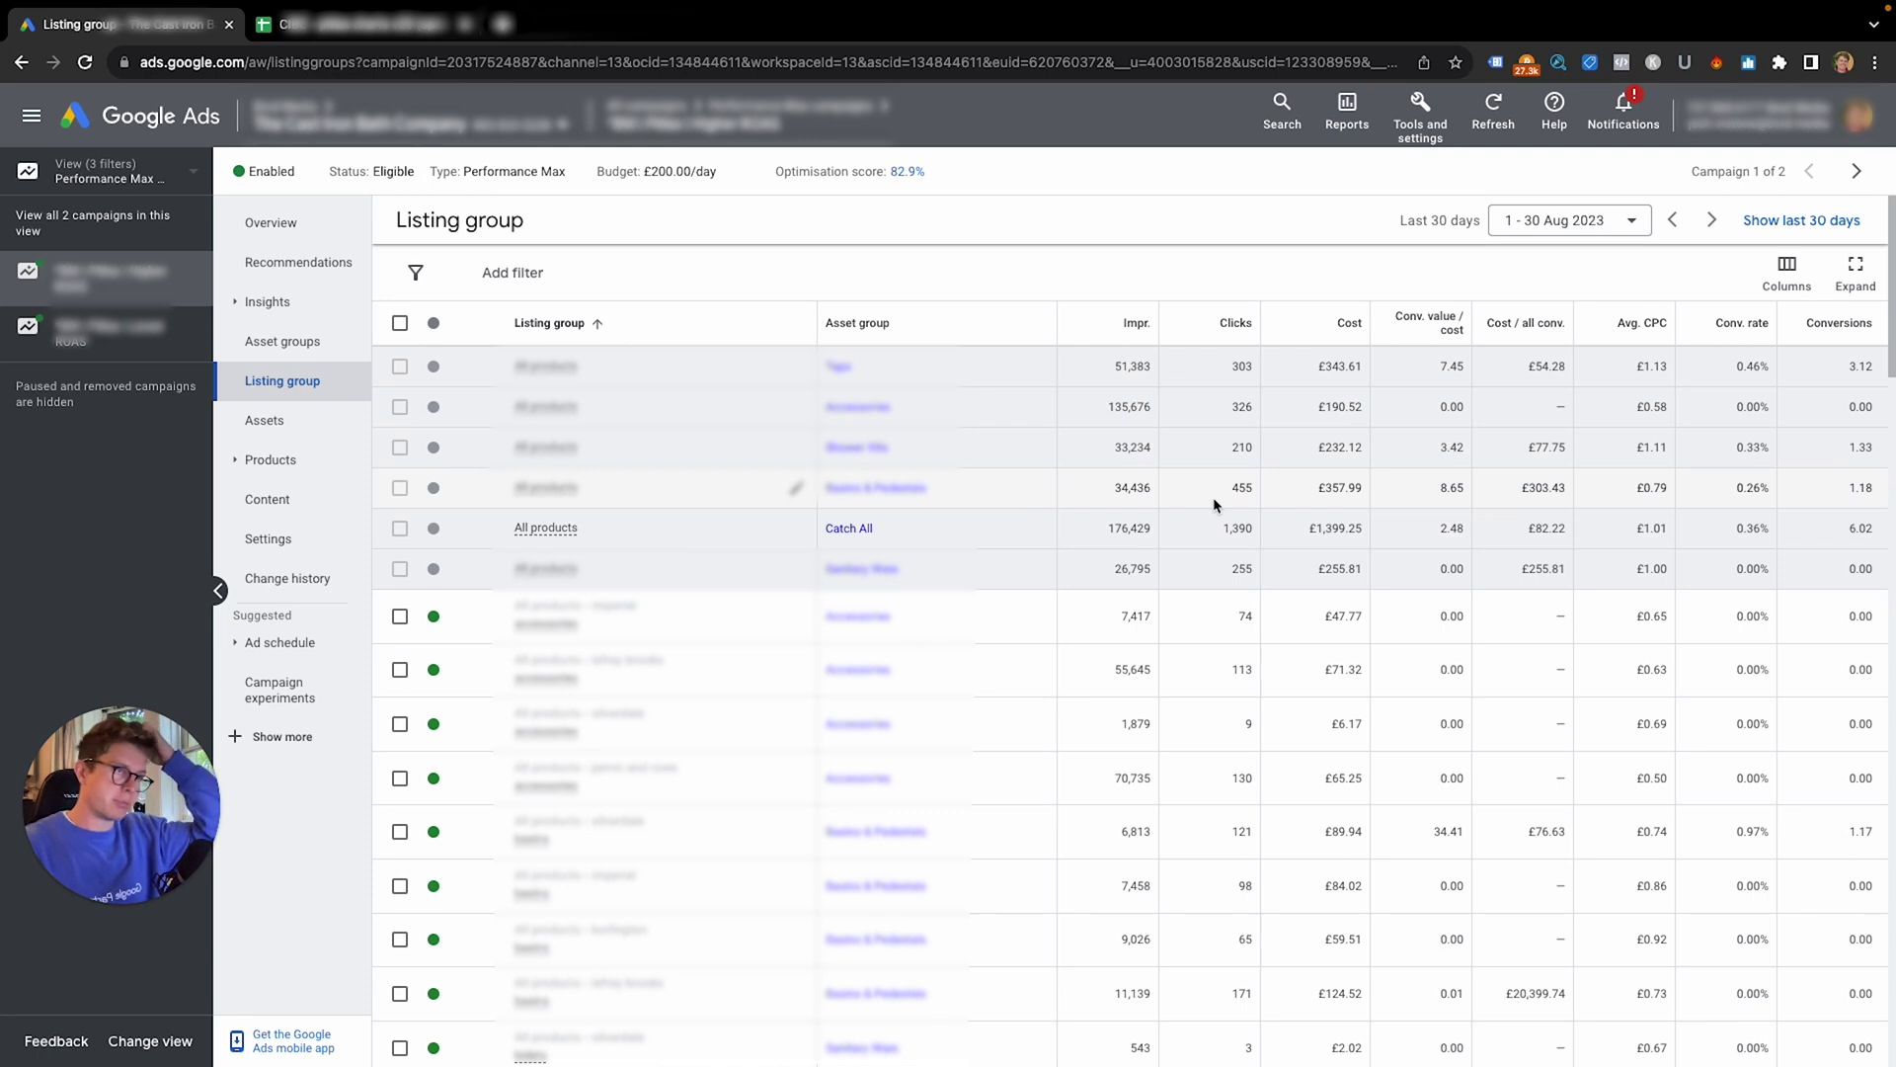
{"action": "left_click", "coordinate": [261, 303]}
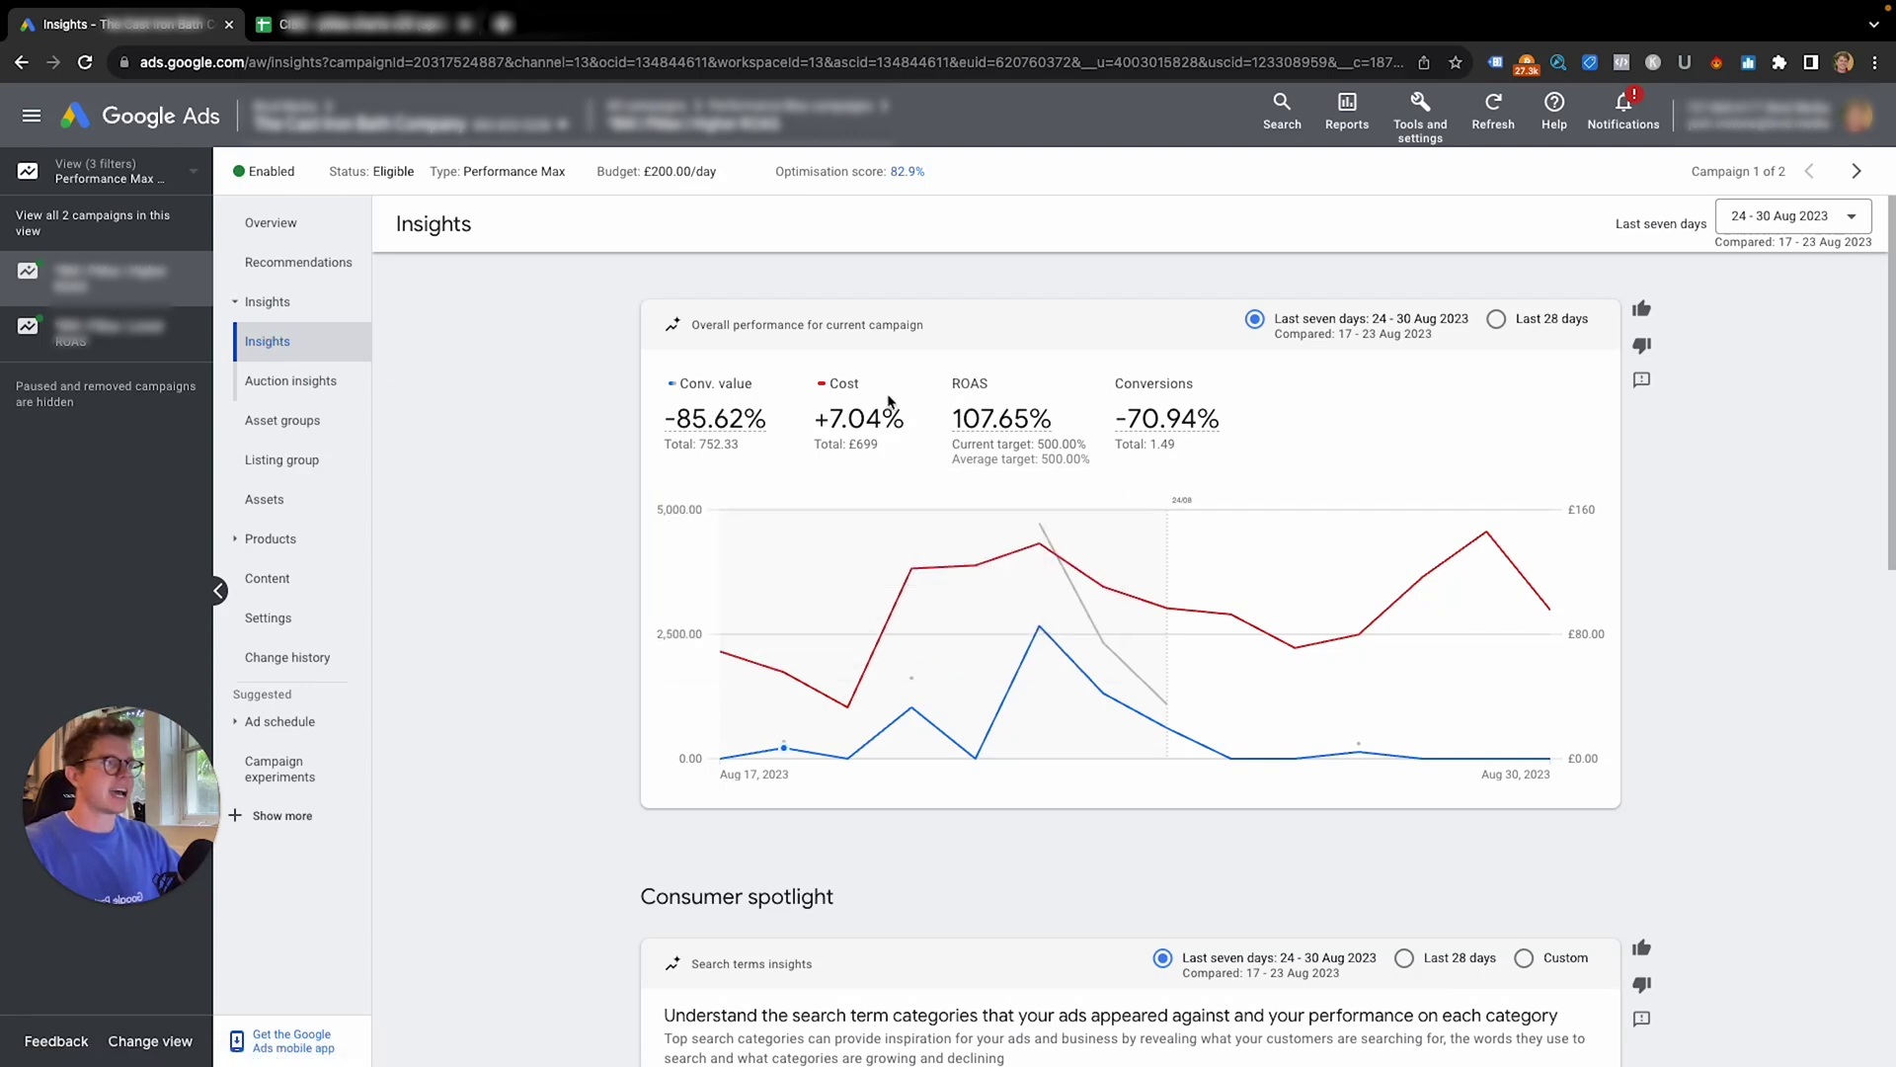
{"action": "left_click", "coordinate": [1497, 318]}
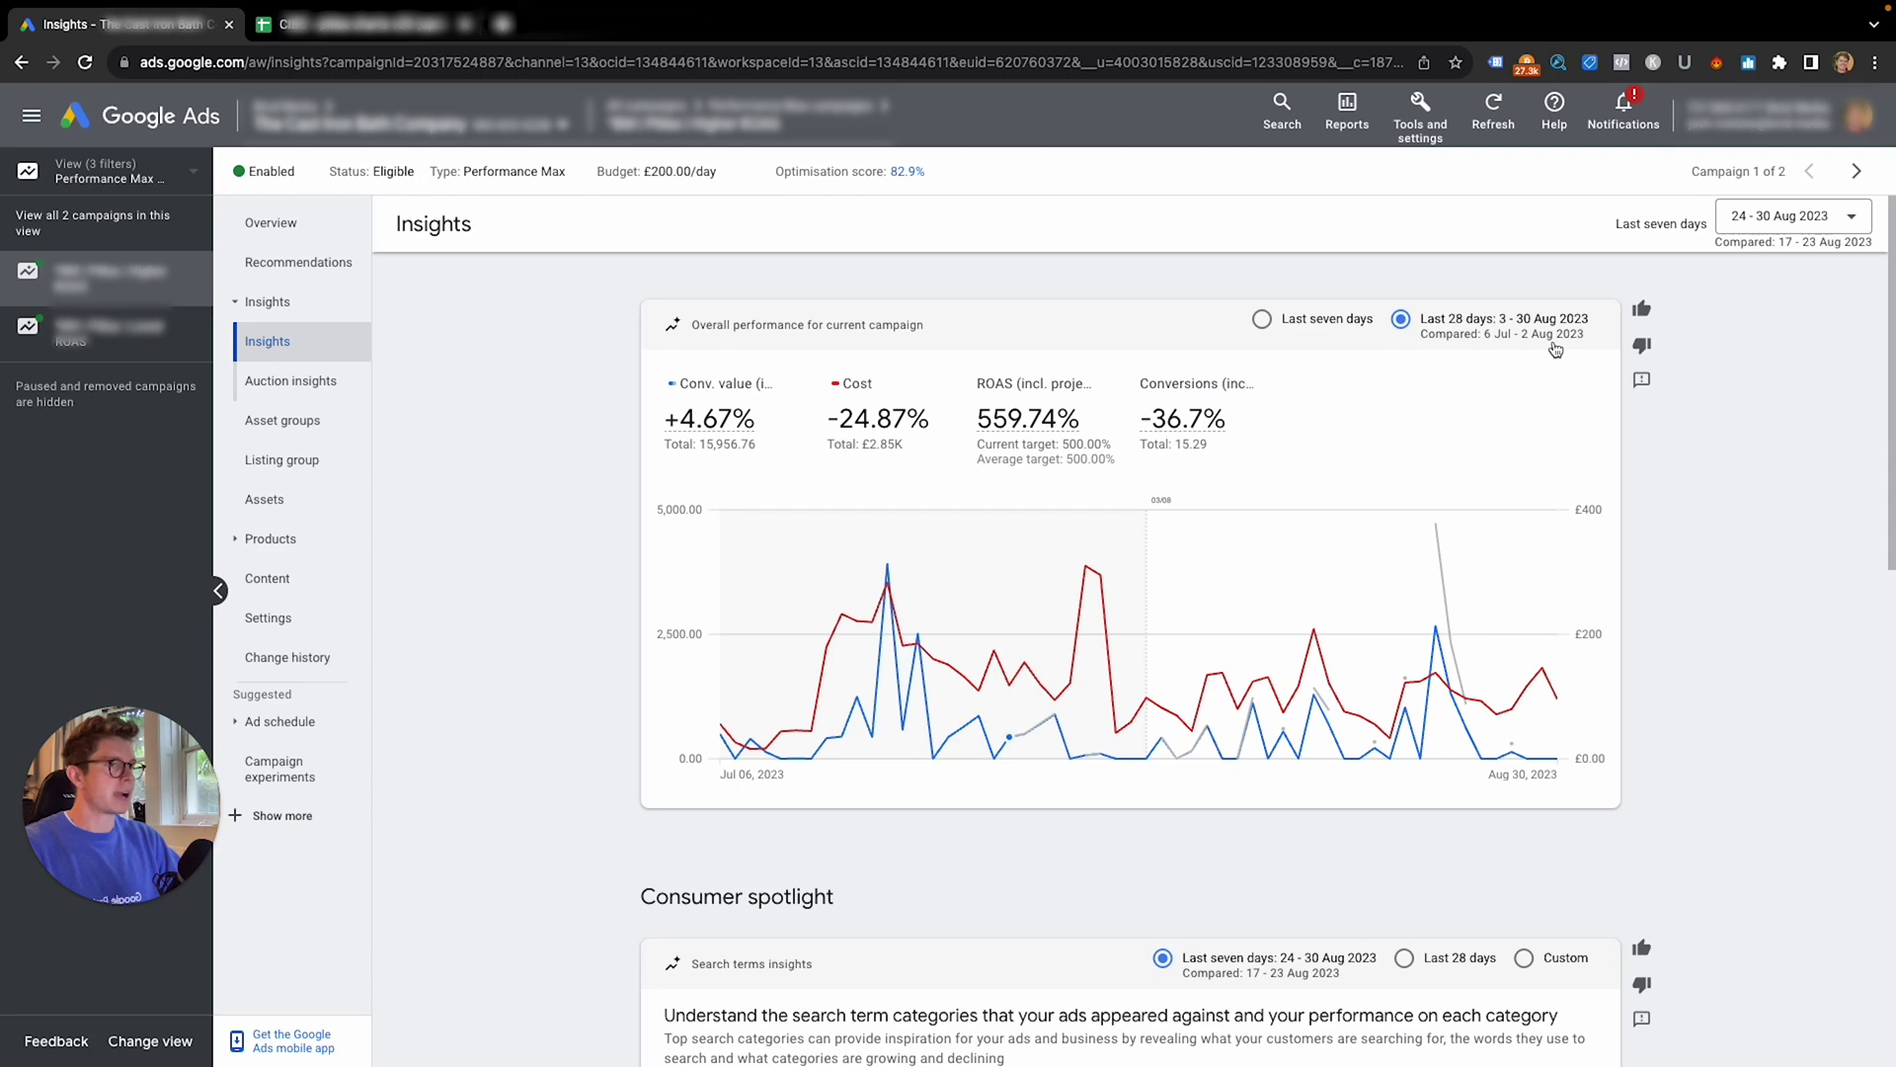
{"action": "scroll", "coordinate": [1554, 350], "scroll_direction": "down", "scroll_amount": 4}
{"action": "scroll", "coordinate": [1553, 348], "scroll_direction": "down", "scroll_amount": 2}
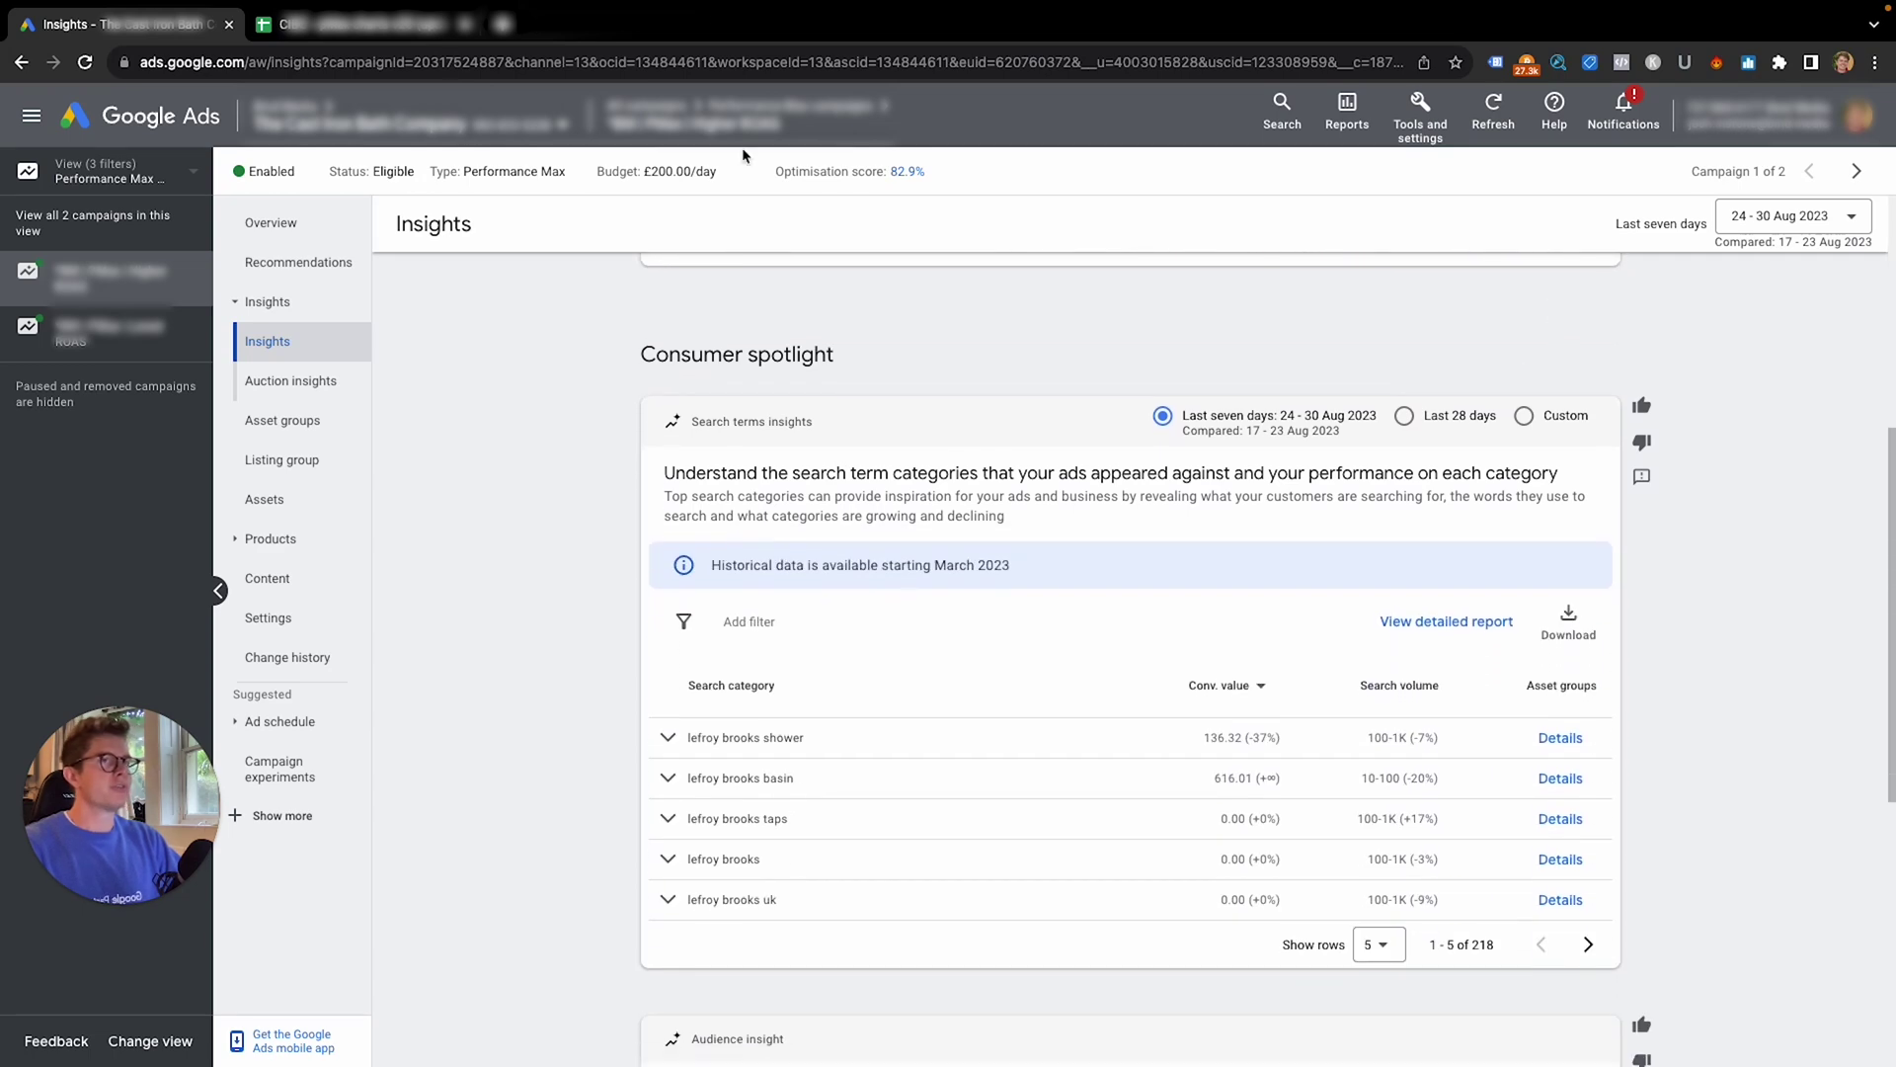
{"action": "key", "text": "ctrl+Up"}
{"action": "left_click", "coordinate": [816, 86]}
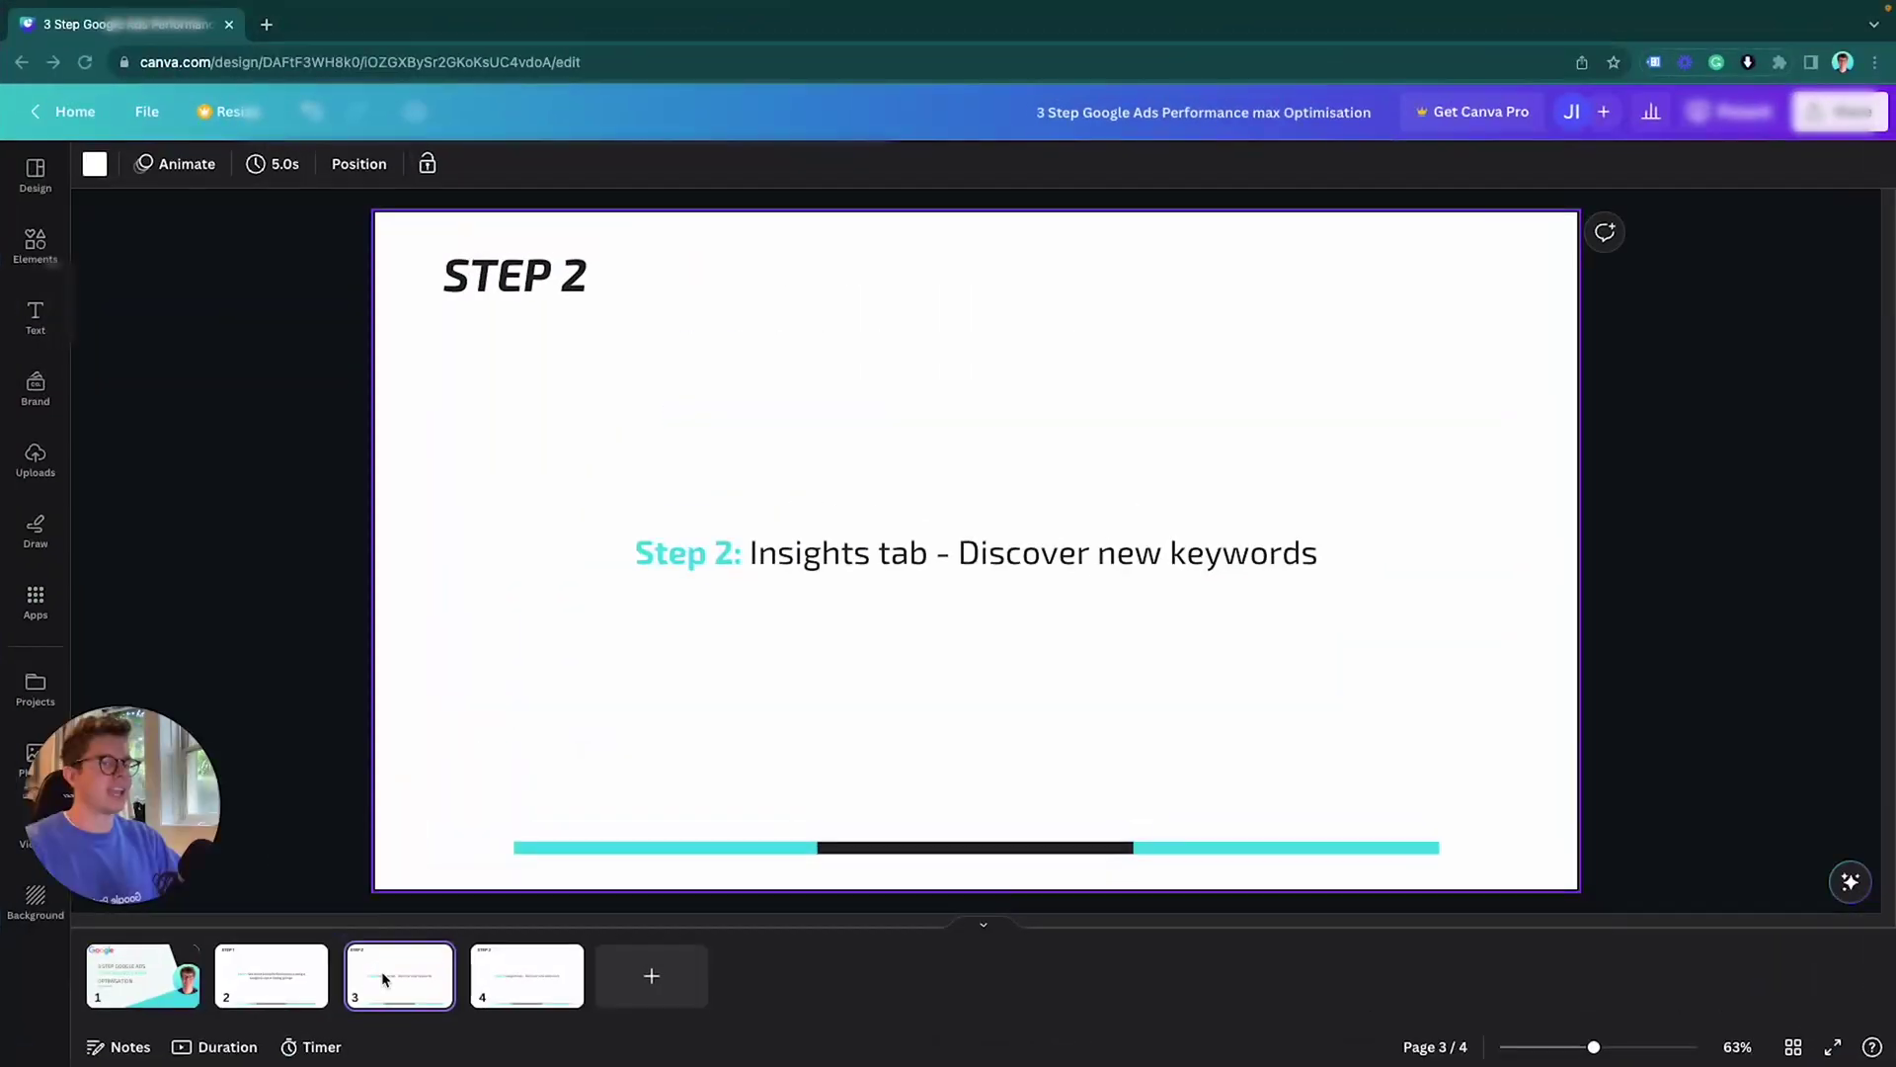
{"action": "left_click", "coordinate": [1120, 563]}
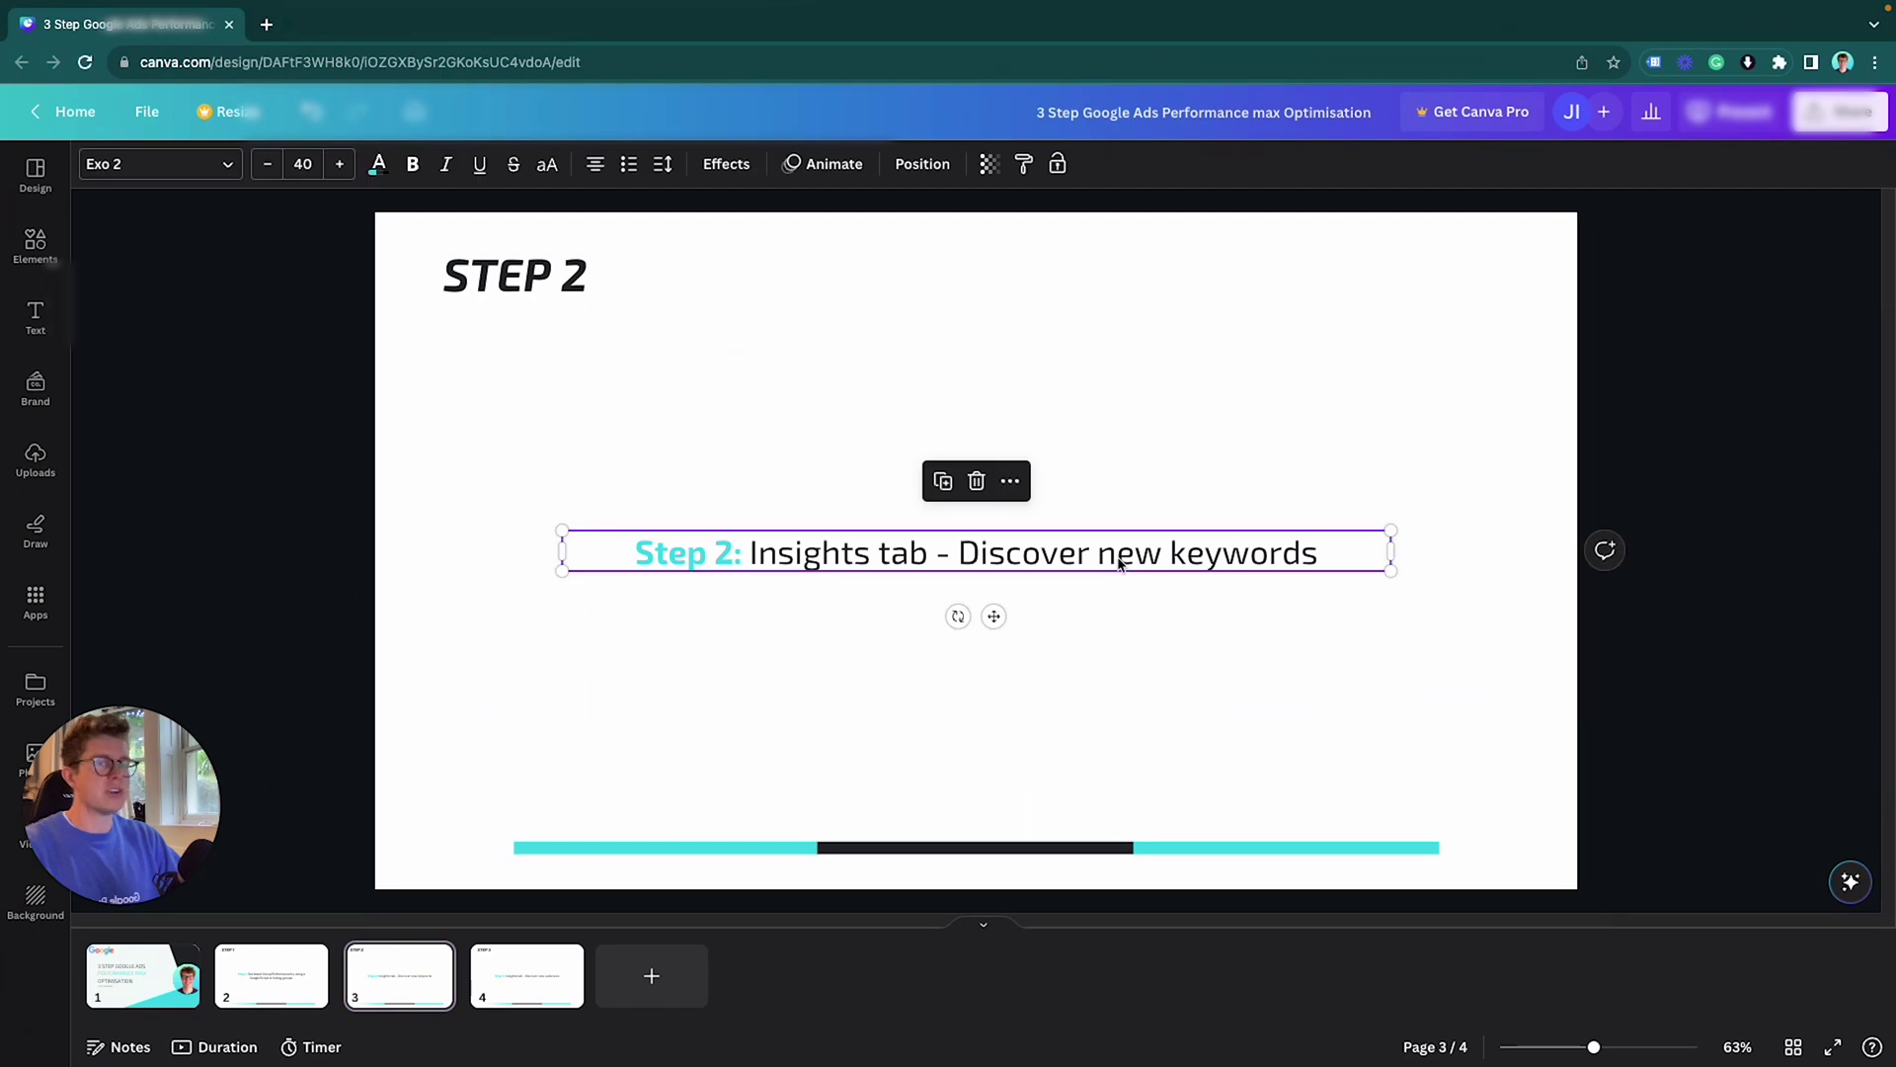
{"action": "key", "text": "ctrl+Up"}
{"action": "left_click", "coordinate": [948, 72]}
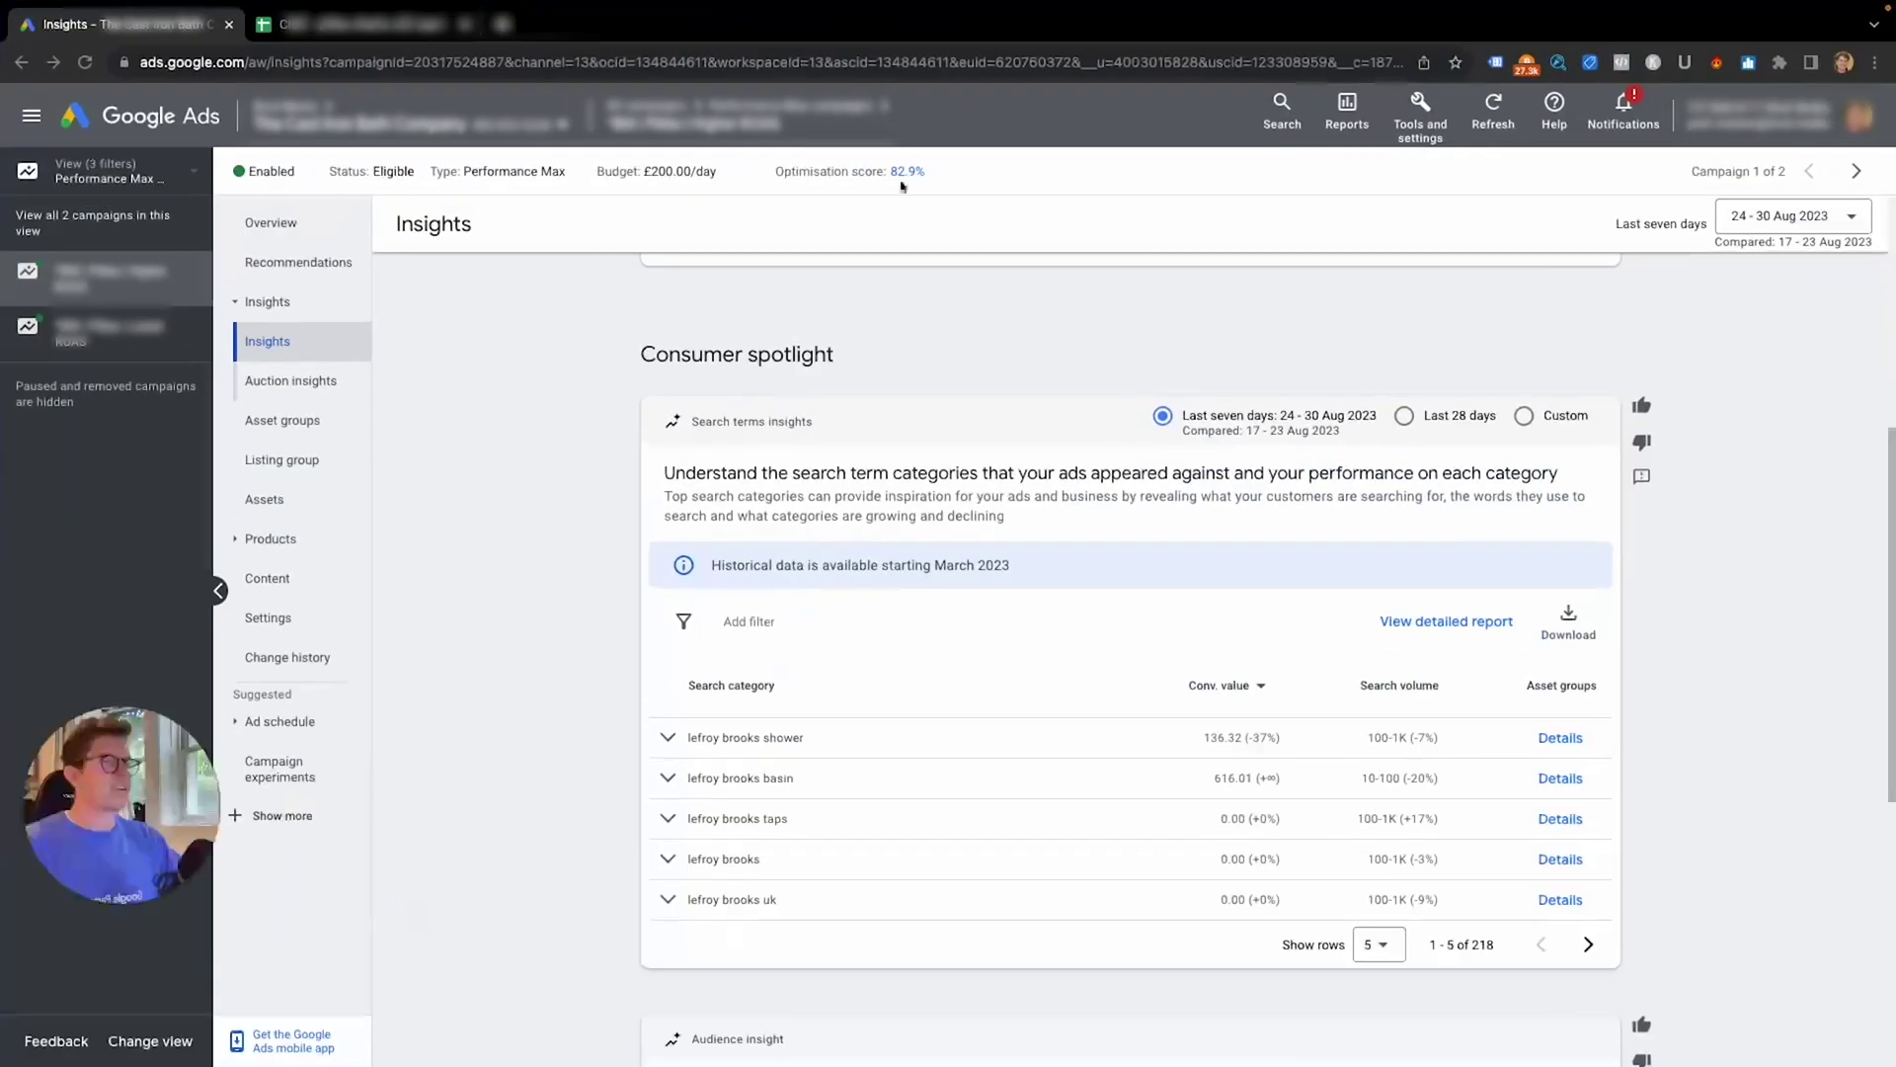
Sort search-term categories by Conv. value descending, putting lefroy brooks basin (616.01) on top.
{"action": "scroll", "coordinate": [508, 526], "scroll_direction": "up", "scroll_amount": 4}
{"action": "scroll", "coordinate": [508, 525], "scroll_direction": "down", "scroll_amount": 6}
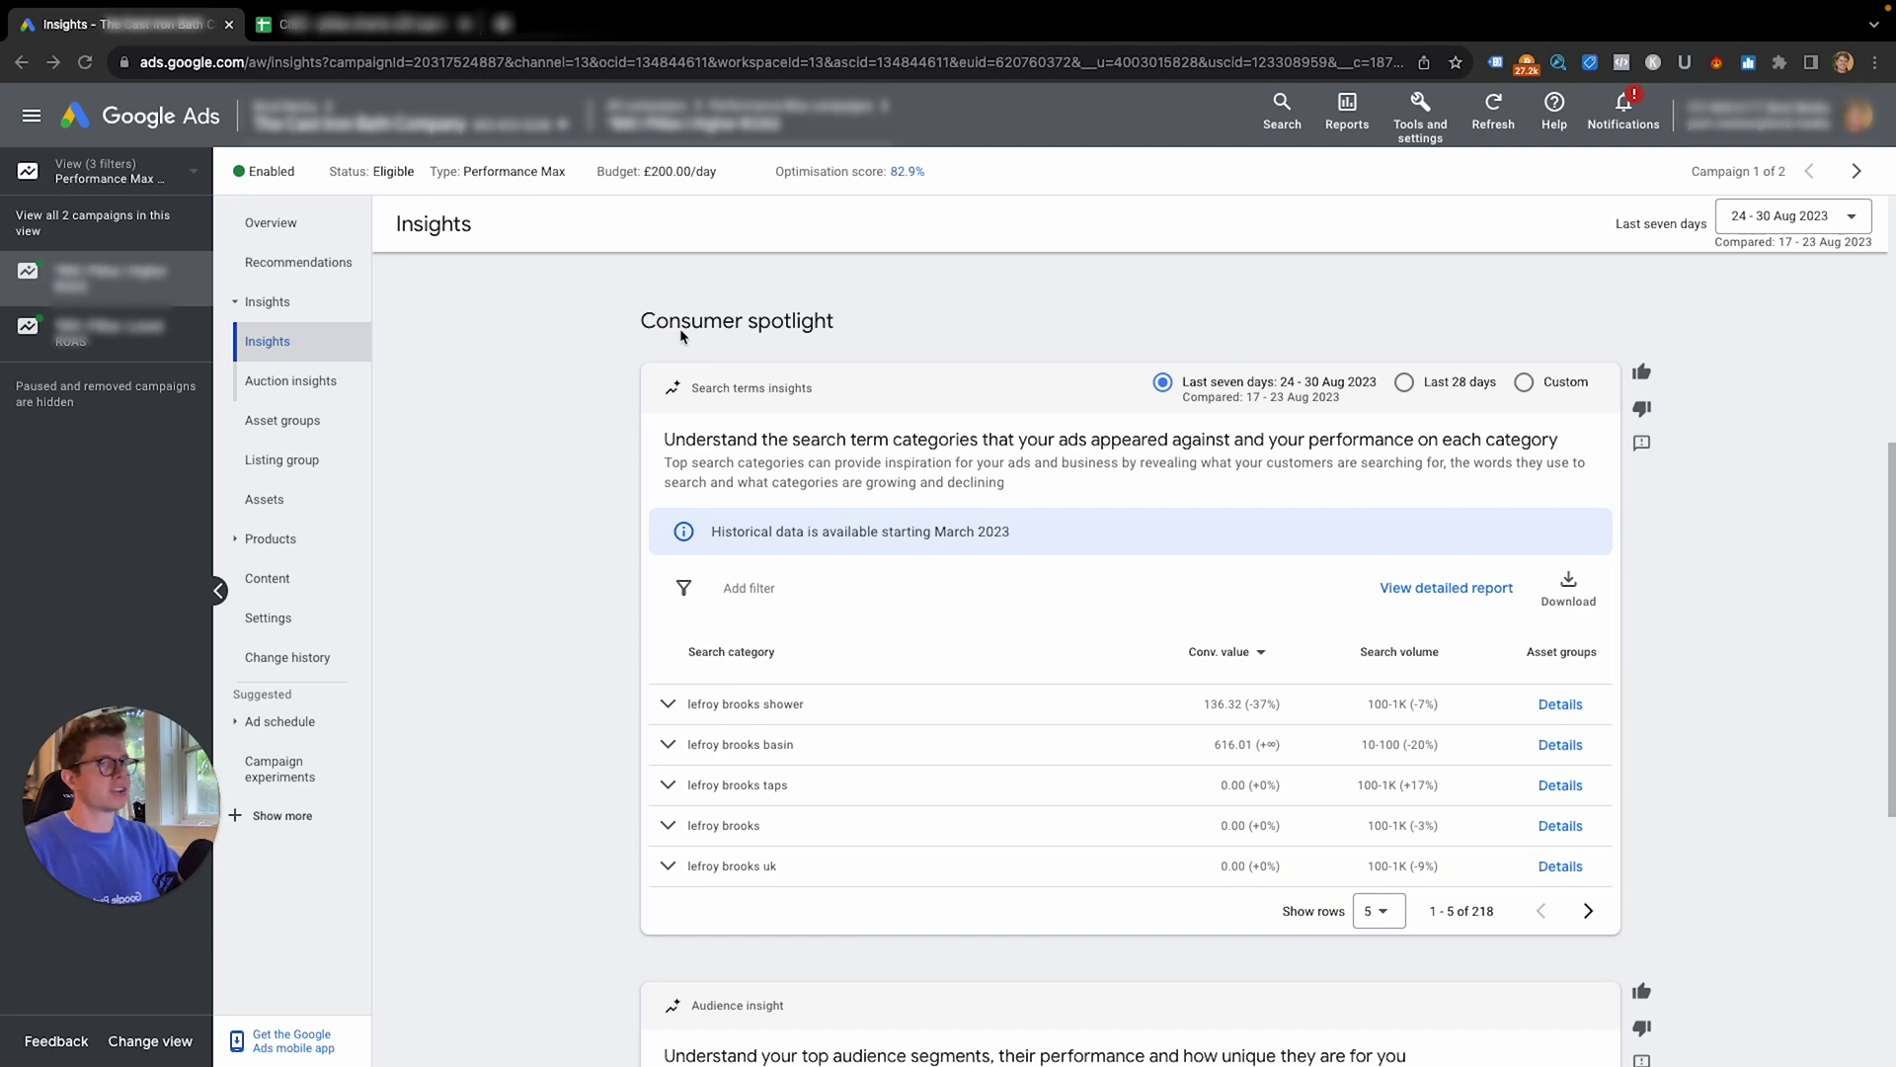
{"action": "scroll", "coordinate": [682, 333], "scroll_direction": "down", "scroll_amount": 1}
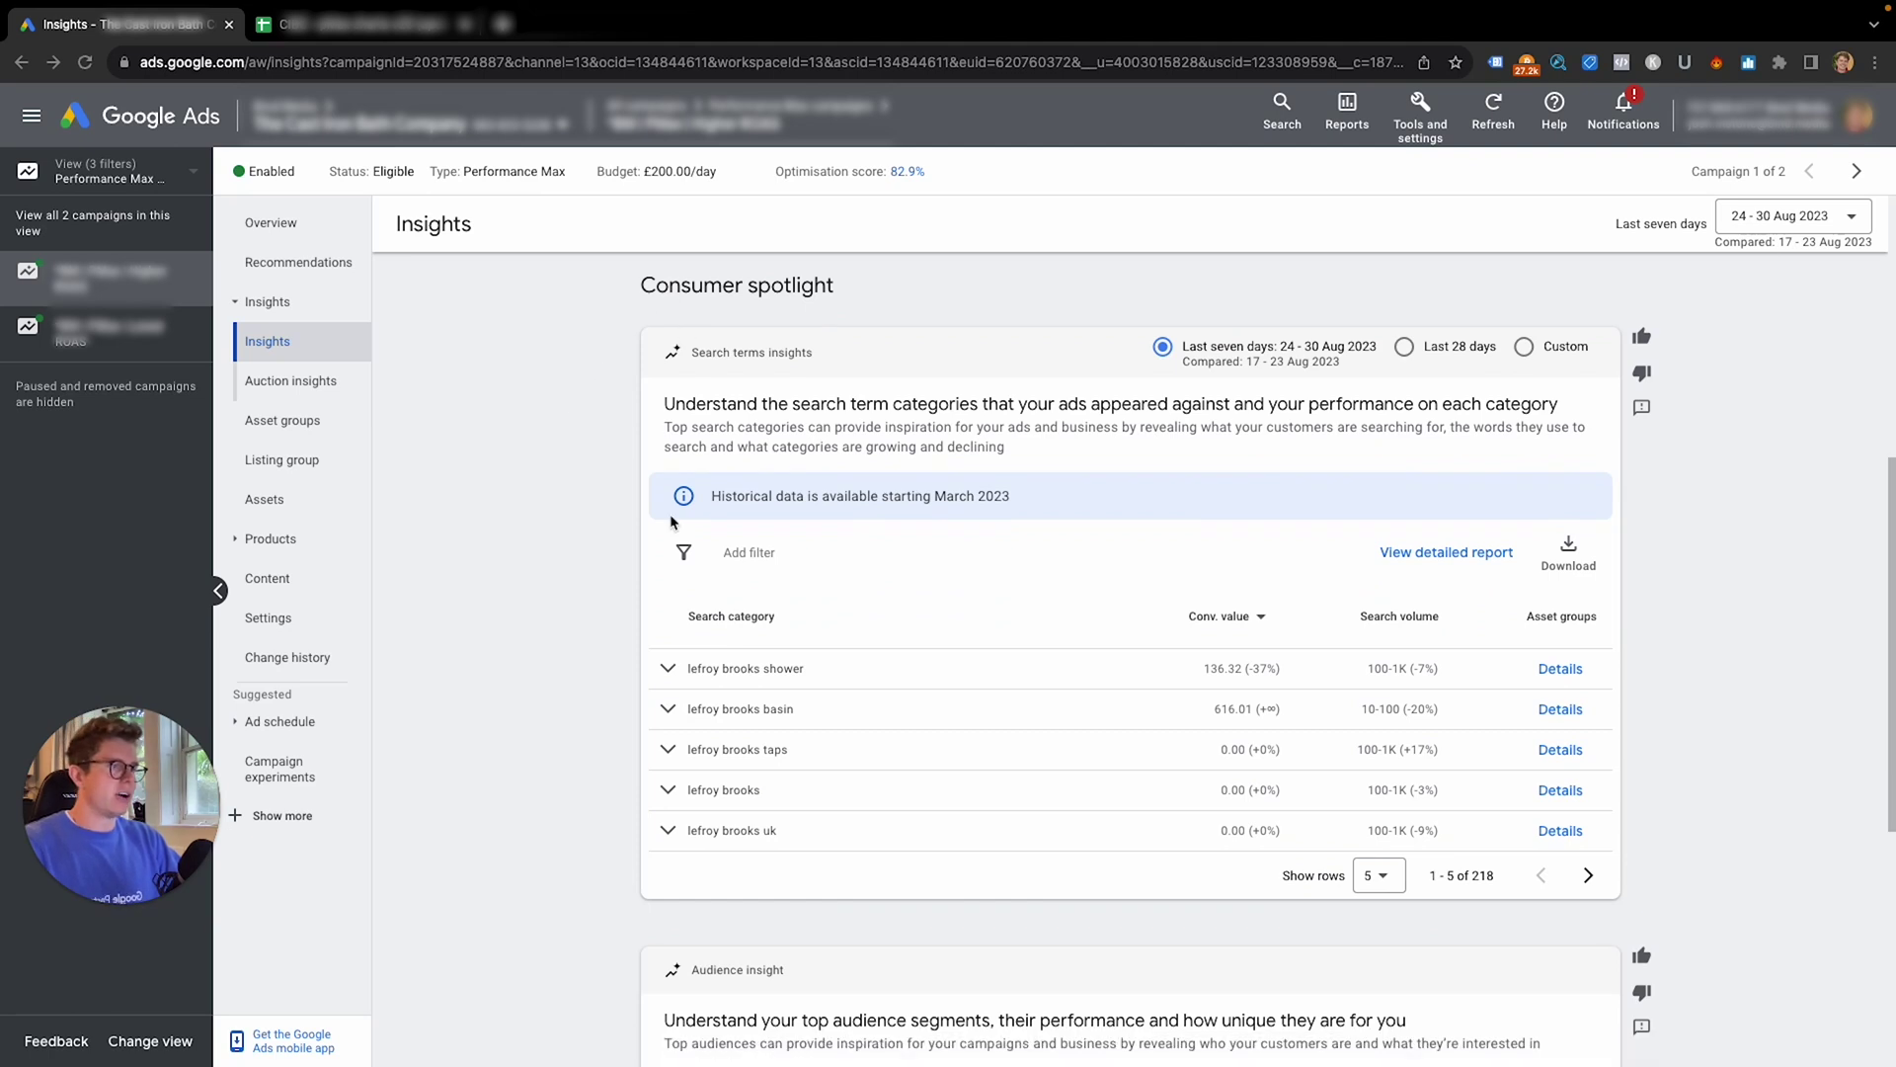
{"action": "left_click", "coordinate": [1185, 634]}
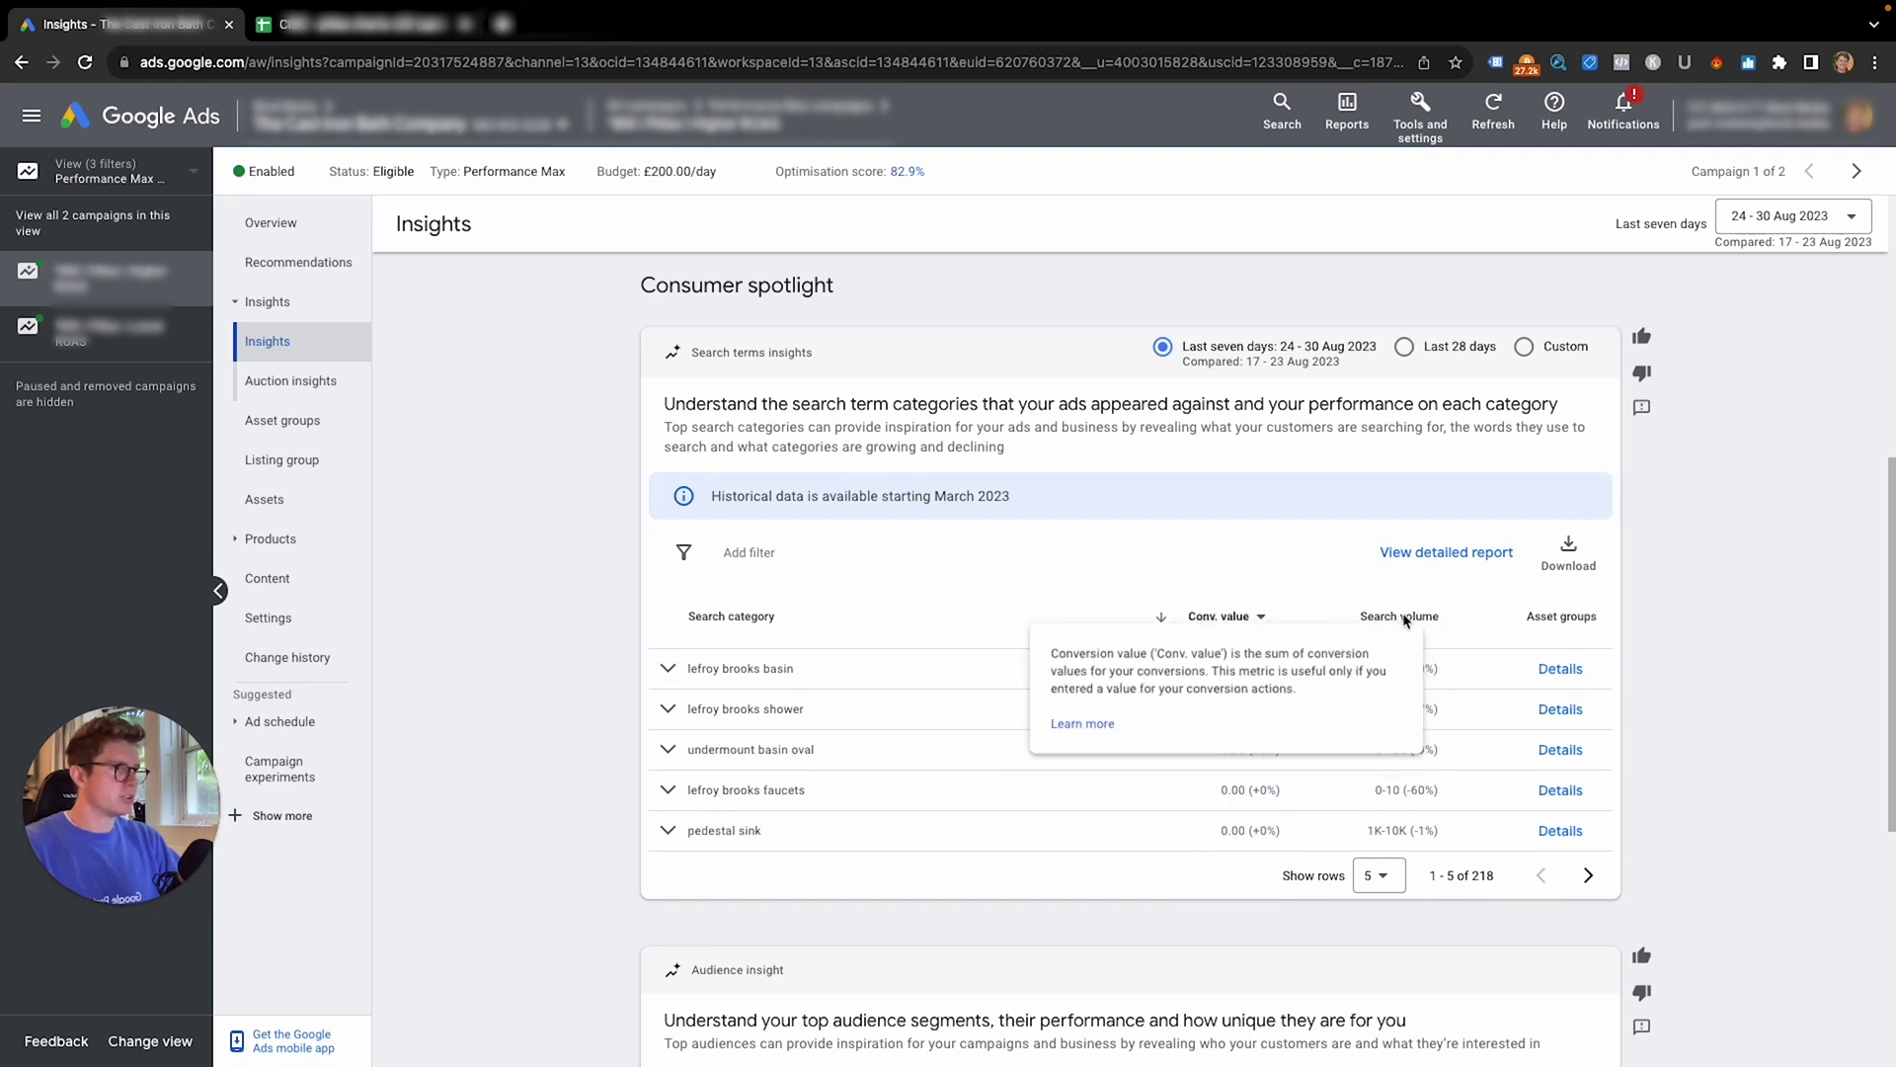
{"action": "left_click", "coordinate": [1227, 616]}
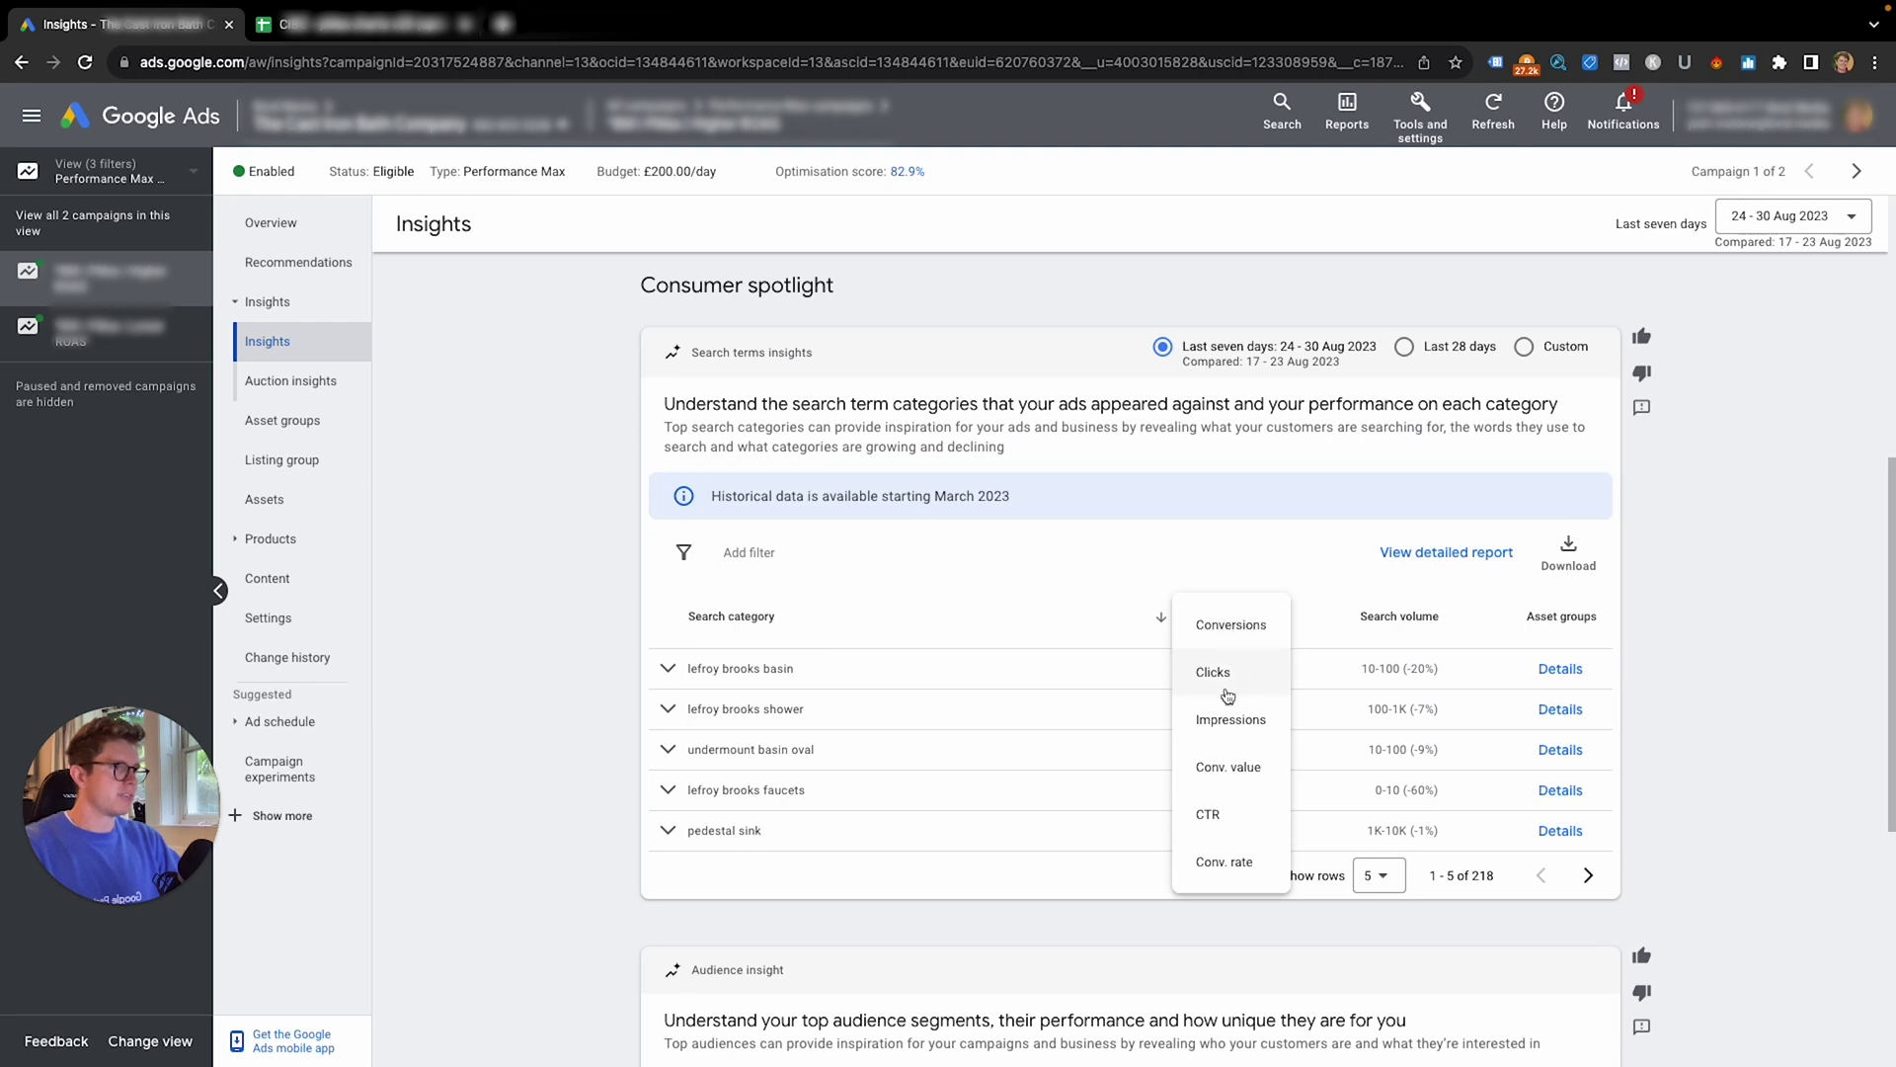
{"action": "left_click", "coordinate": [1098, 614]}
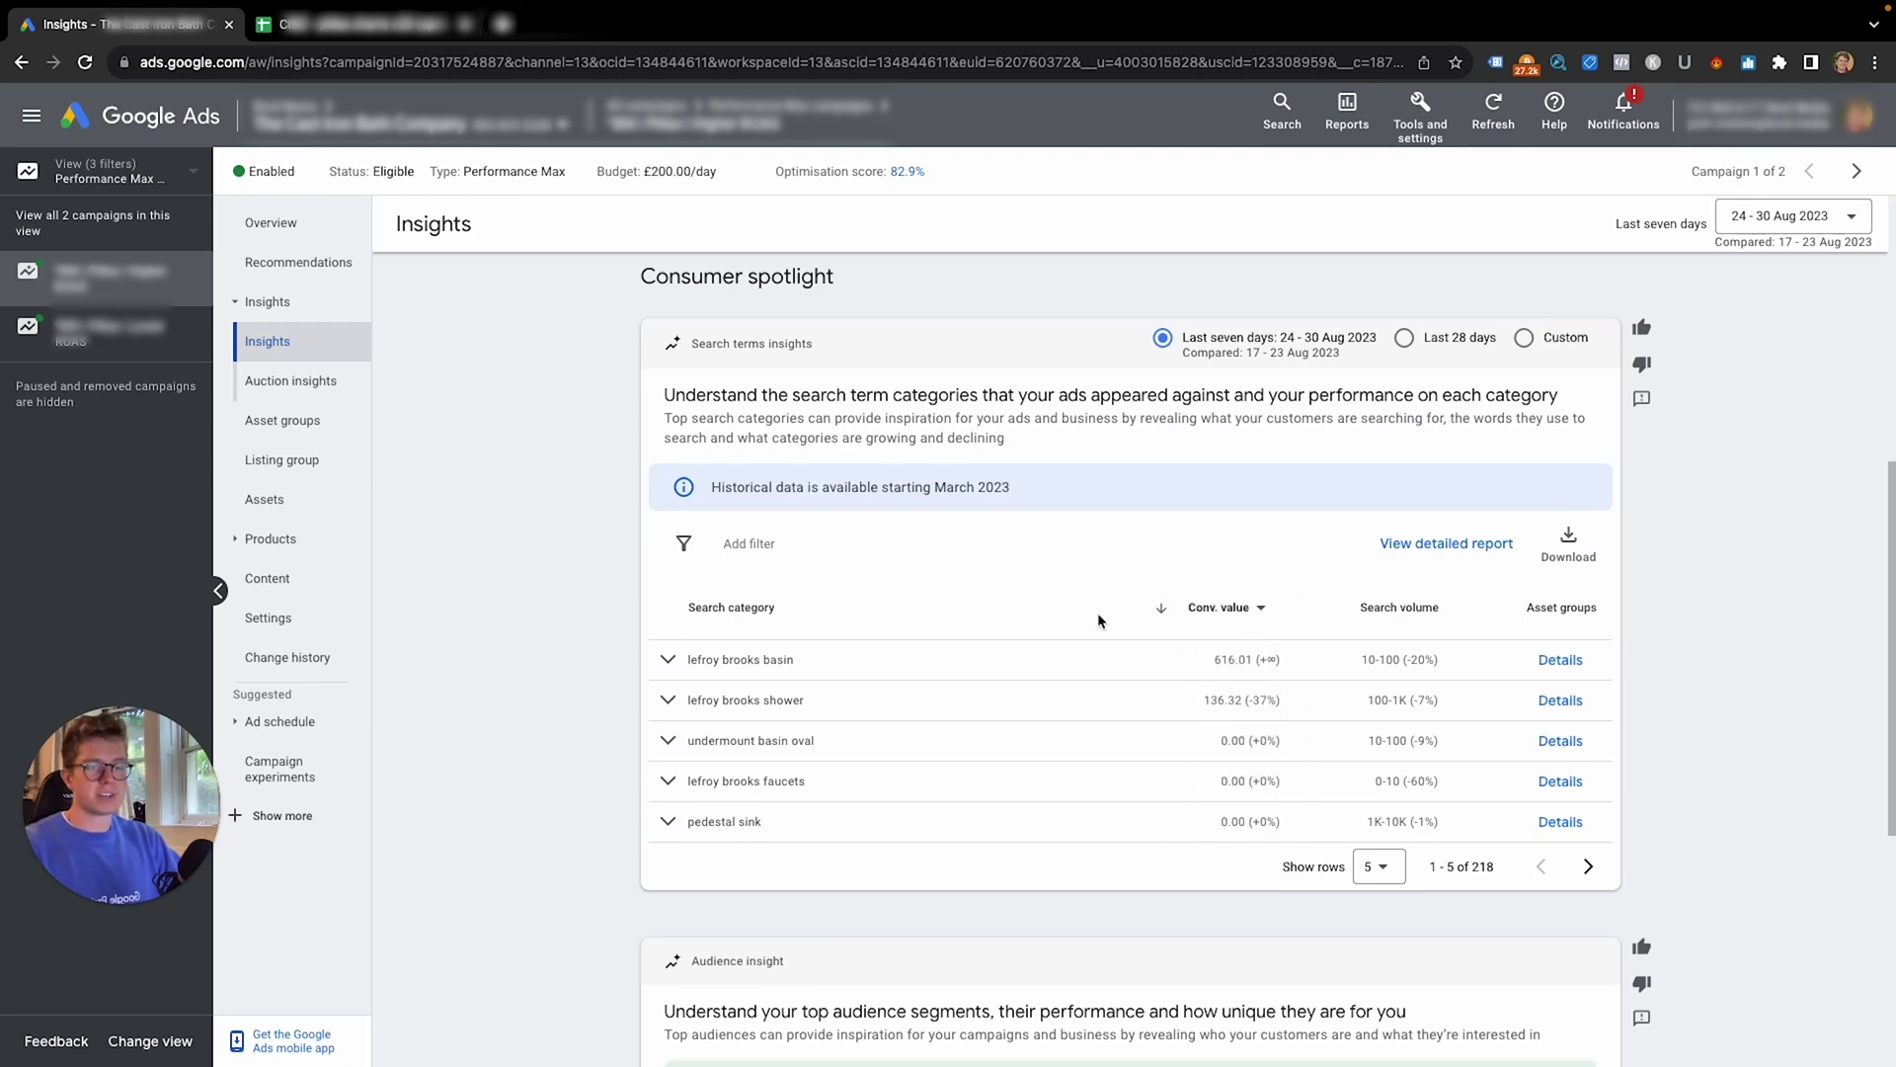
{"action": "scroll", "coordinate": [1098, 615], "scroll_direction": "down", "scroll_amount": 1}
{"action": "scroll", "coordinate": [1098, 620], "scroll_direction": "down", "scroll_amount": 1}
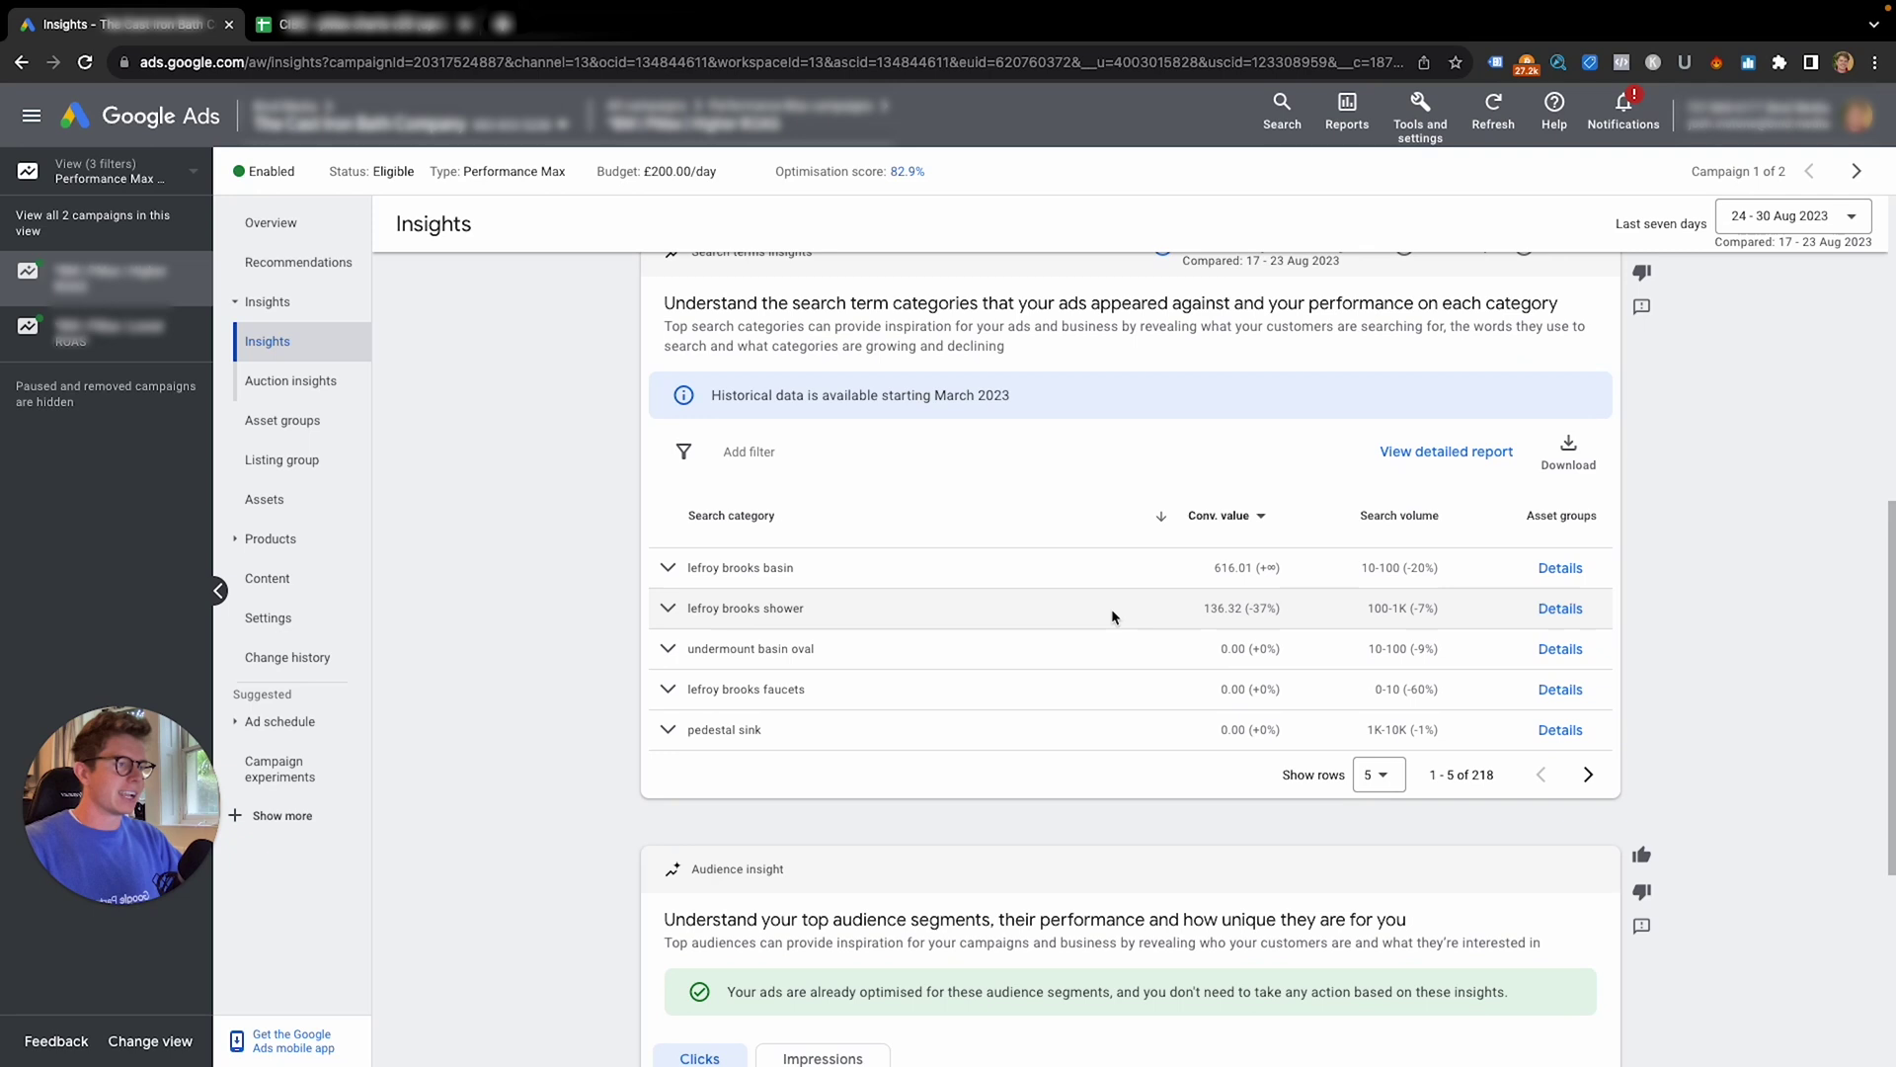
{"action": "scroll", "coordinate": [1111, 612], "scroll_direction": "down", "scroll_amount": 1}
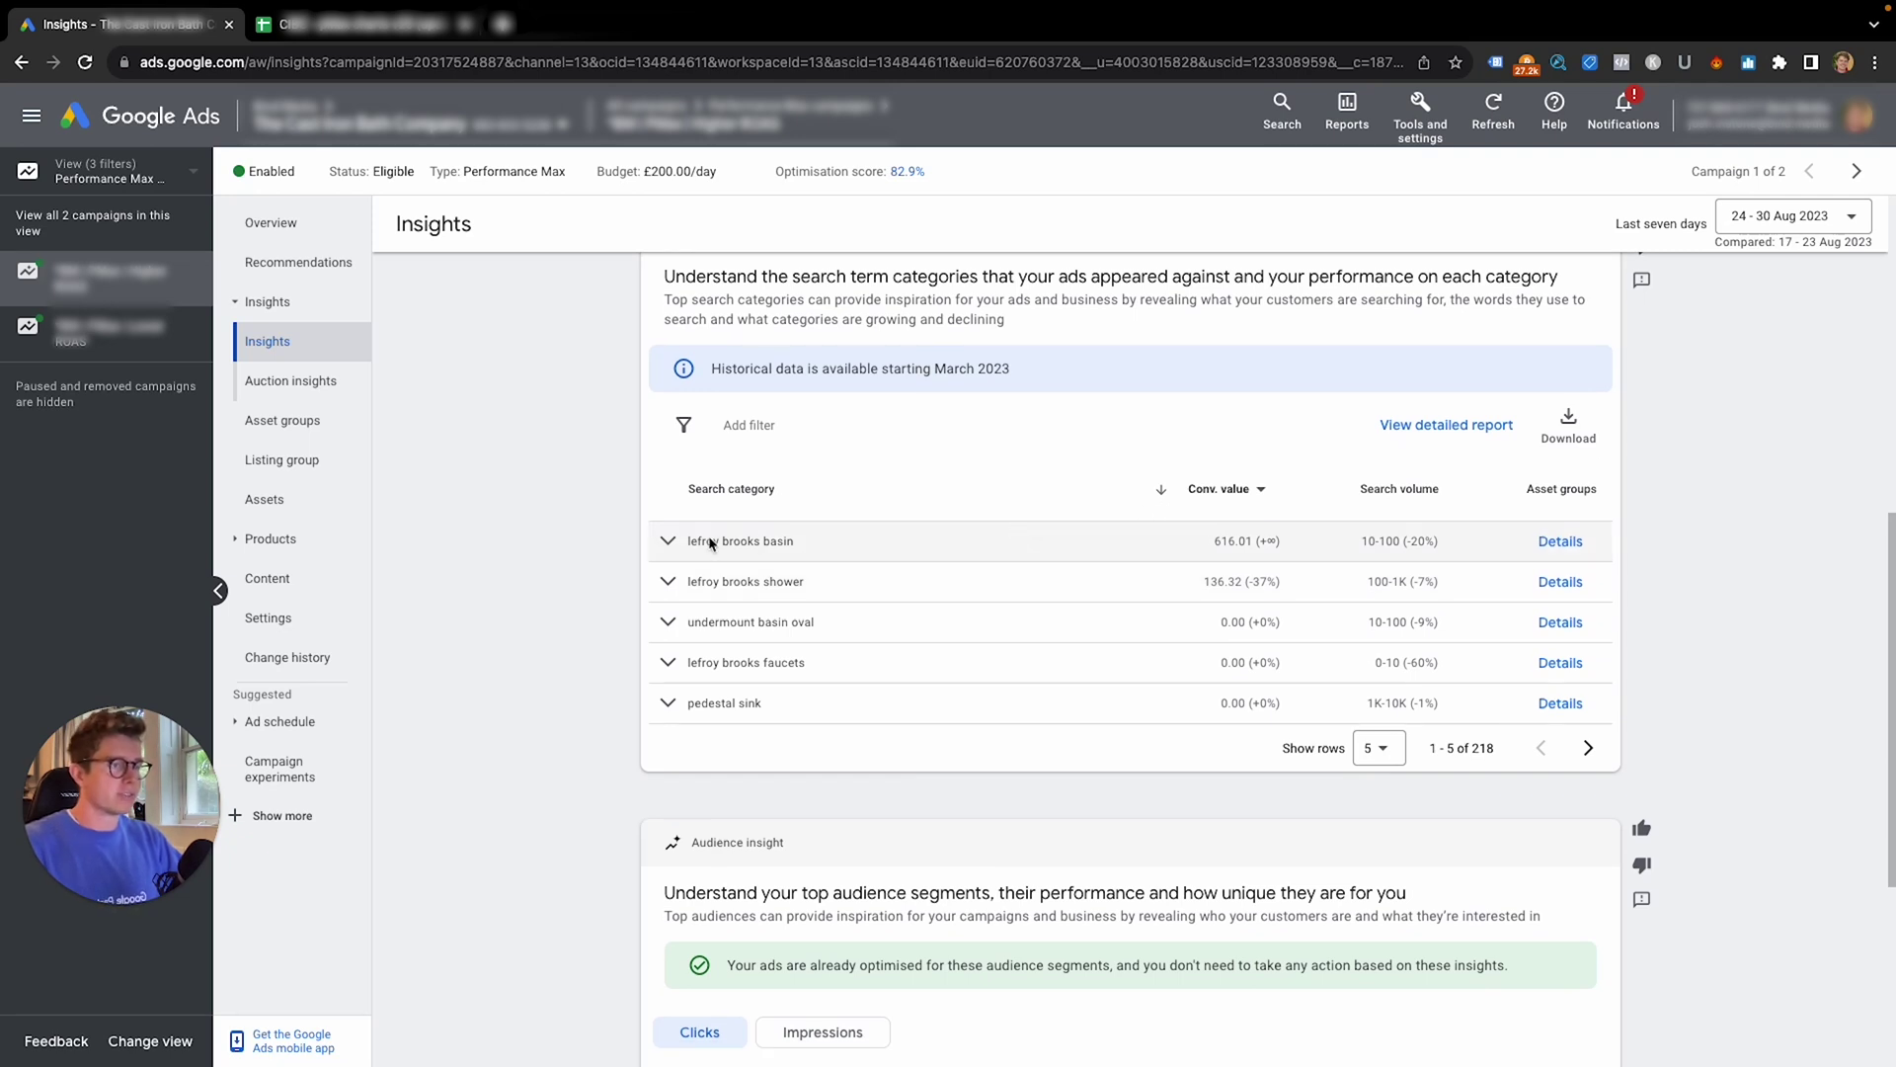
{"action": "scroll", "coordinate": [667, 550], "scroll_direction": "down", "scroll_amount": 1}
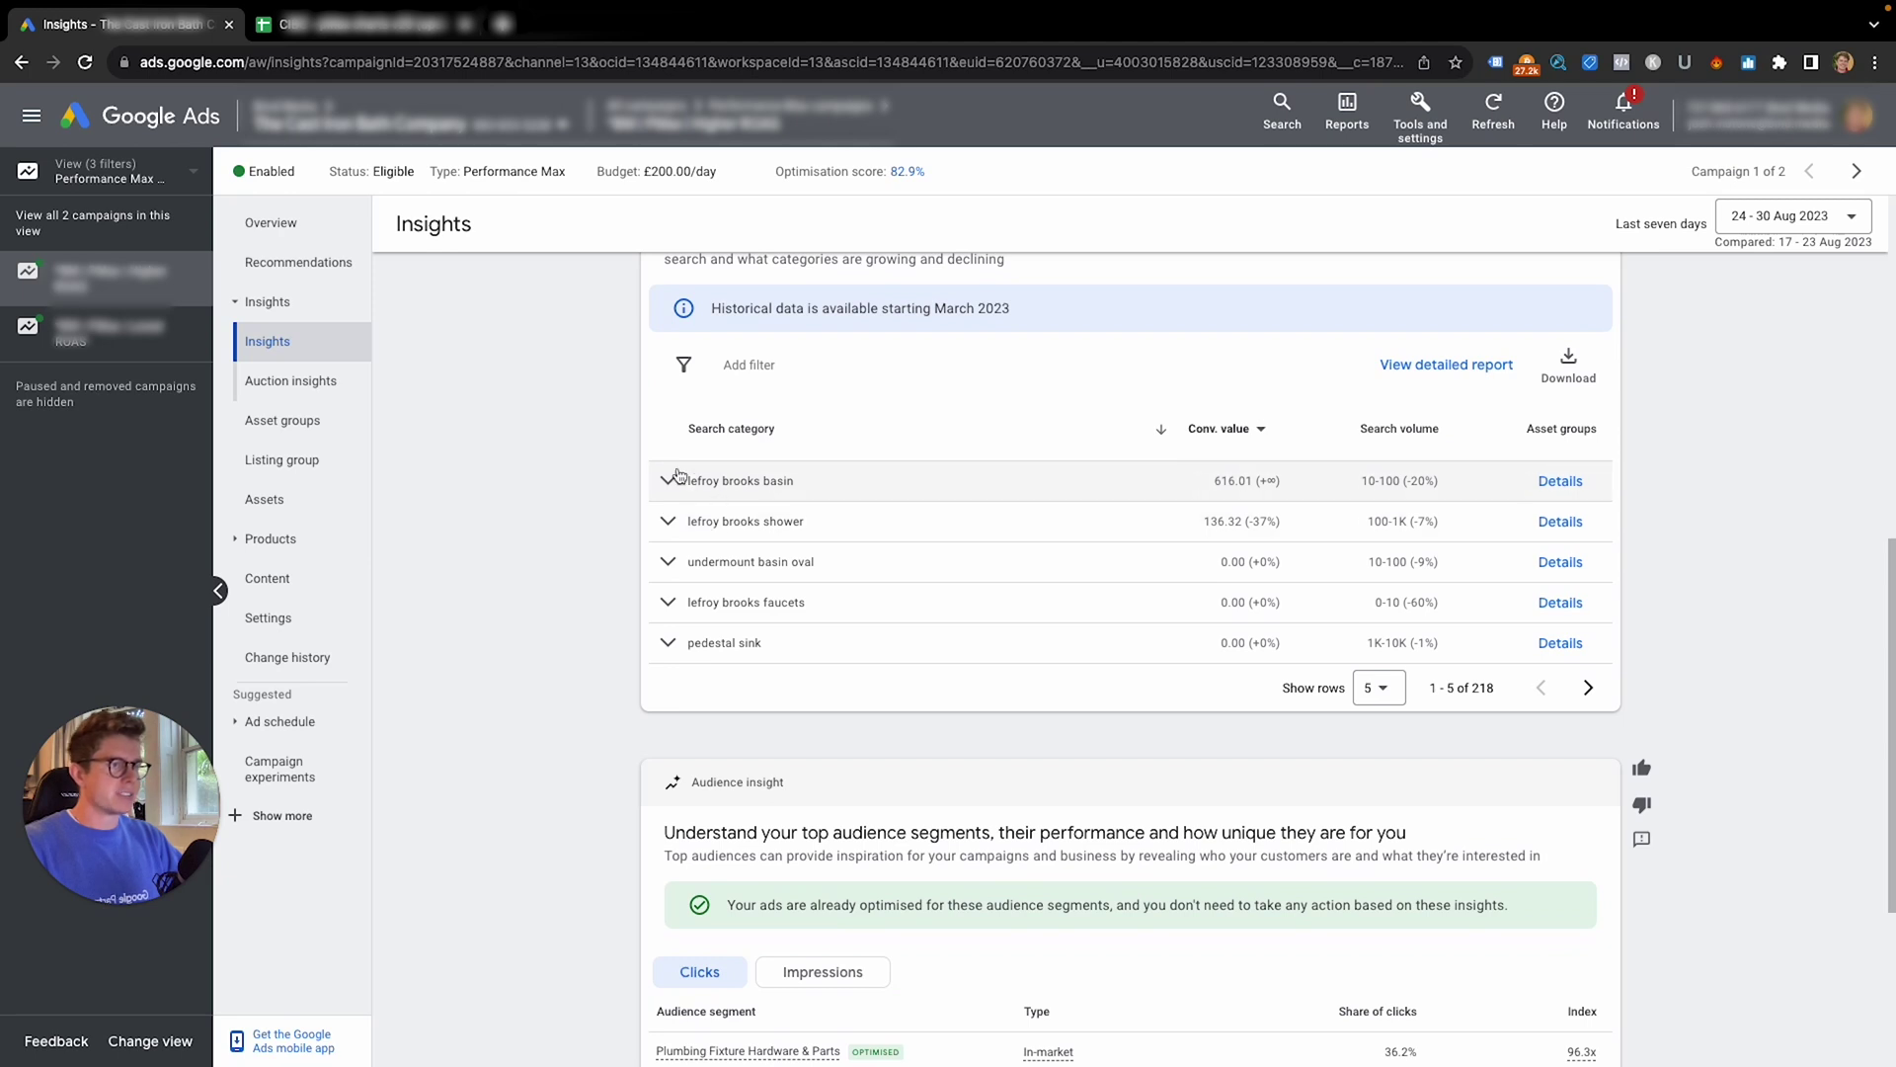
{"action": "left_click", "coordinate": [666, 484]}
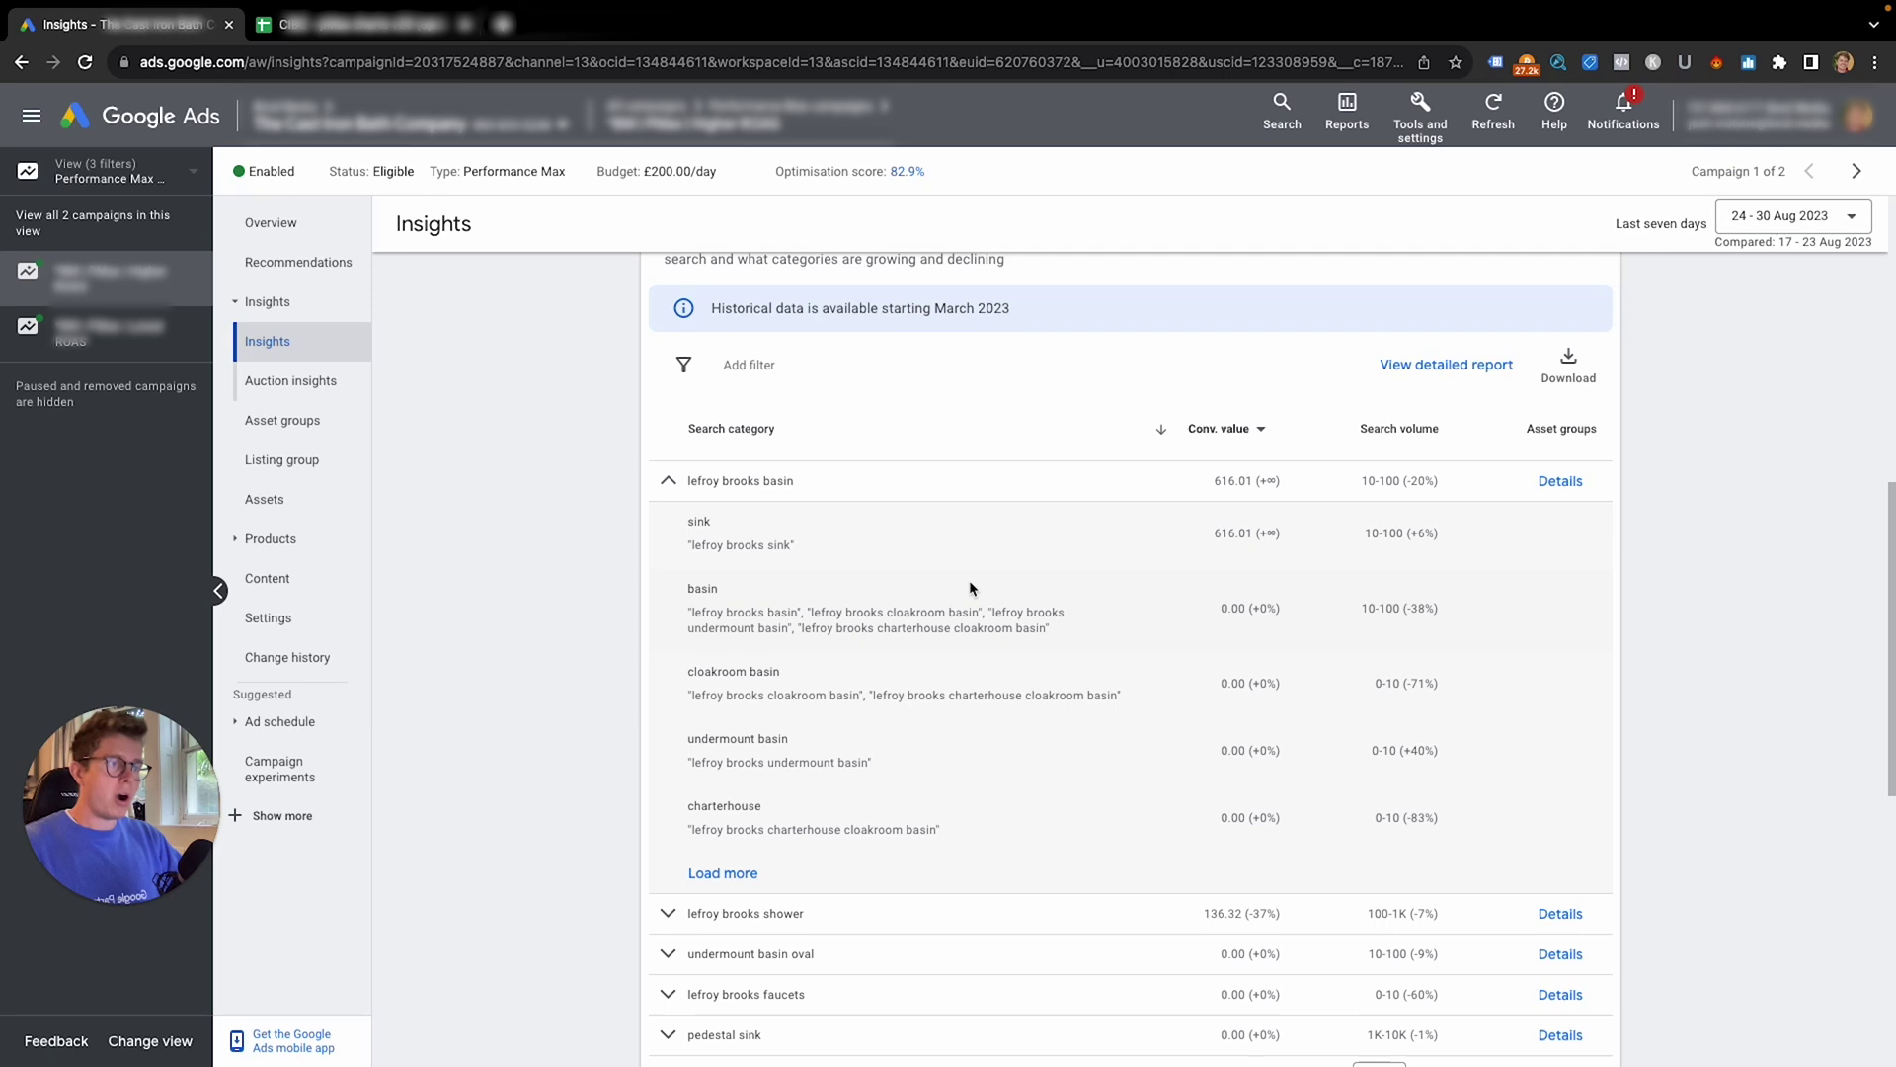
{"action": "left_click_drag", "start_coordinate": [1066, 633], "coordinate": [696, 624]}
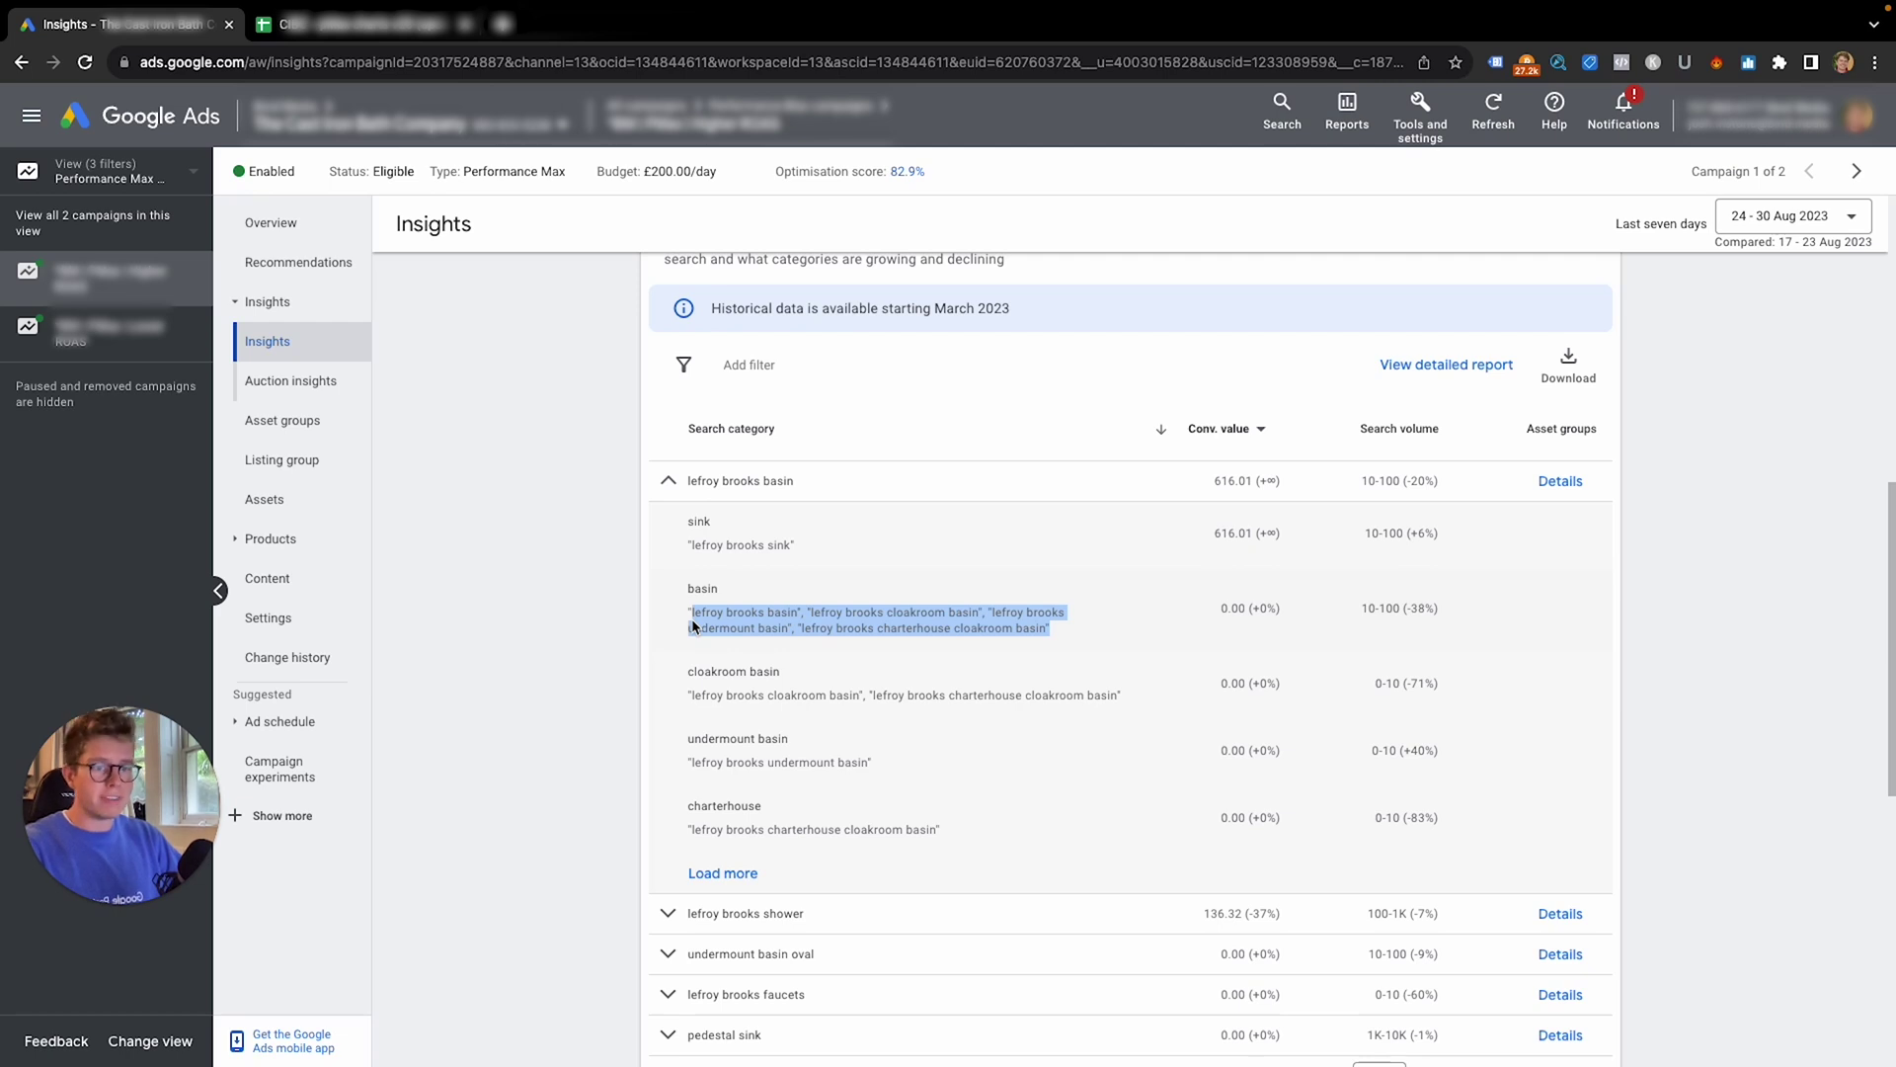
{"action": "left_click", "coordinate": [668, 481]}
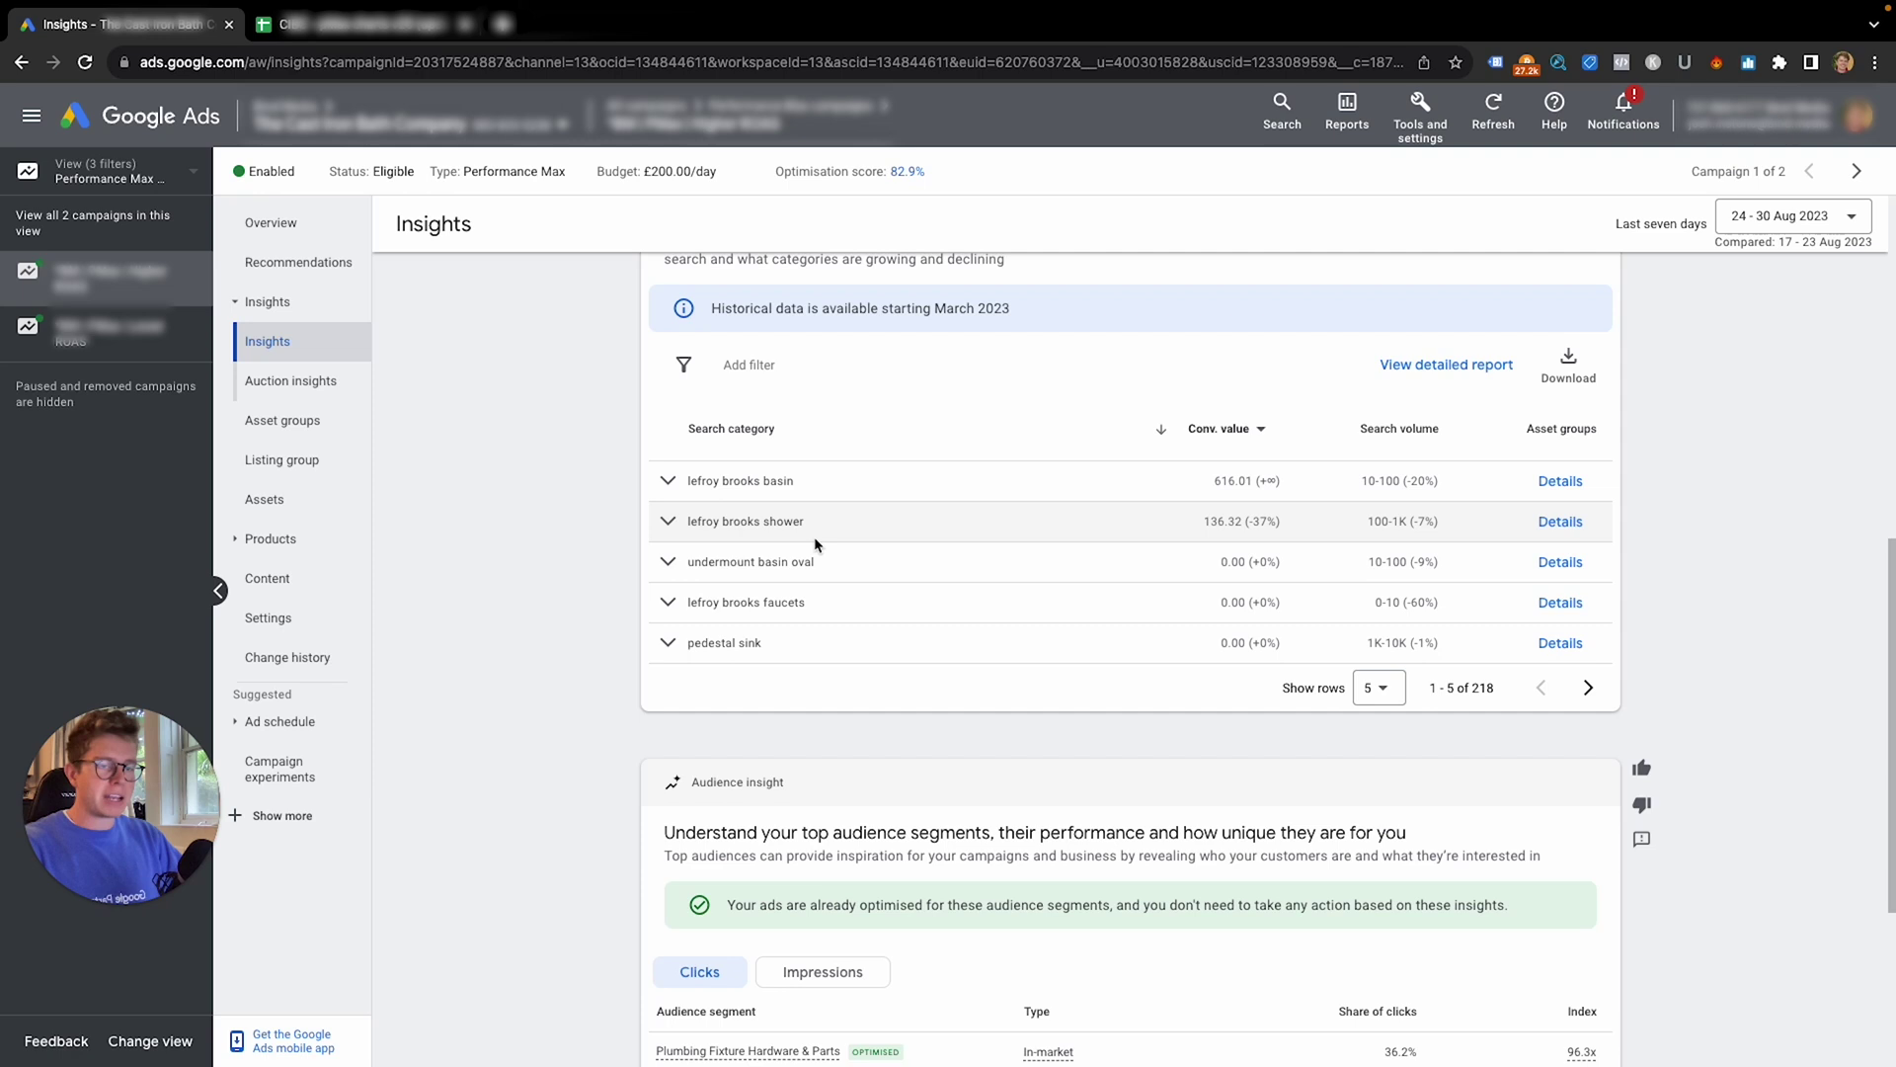
{"action": "scroll", "coordinate": [816, 543], "scroll_direction": "down", "scroll_amount": 4}
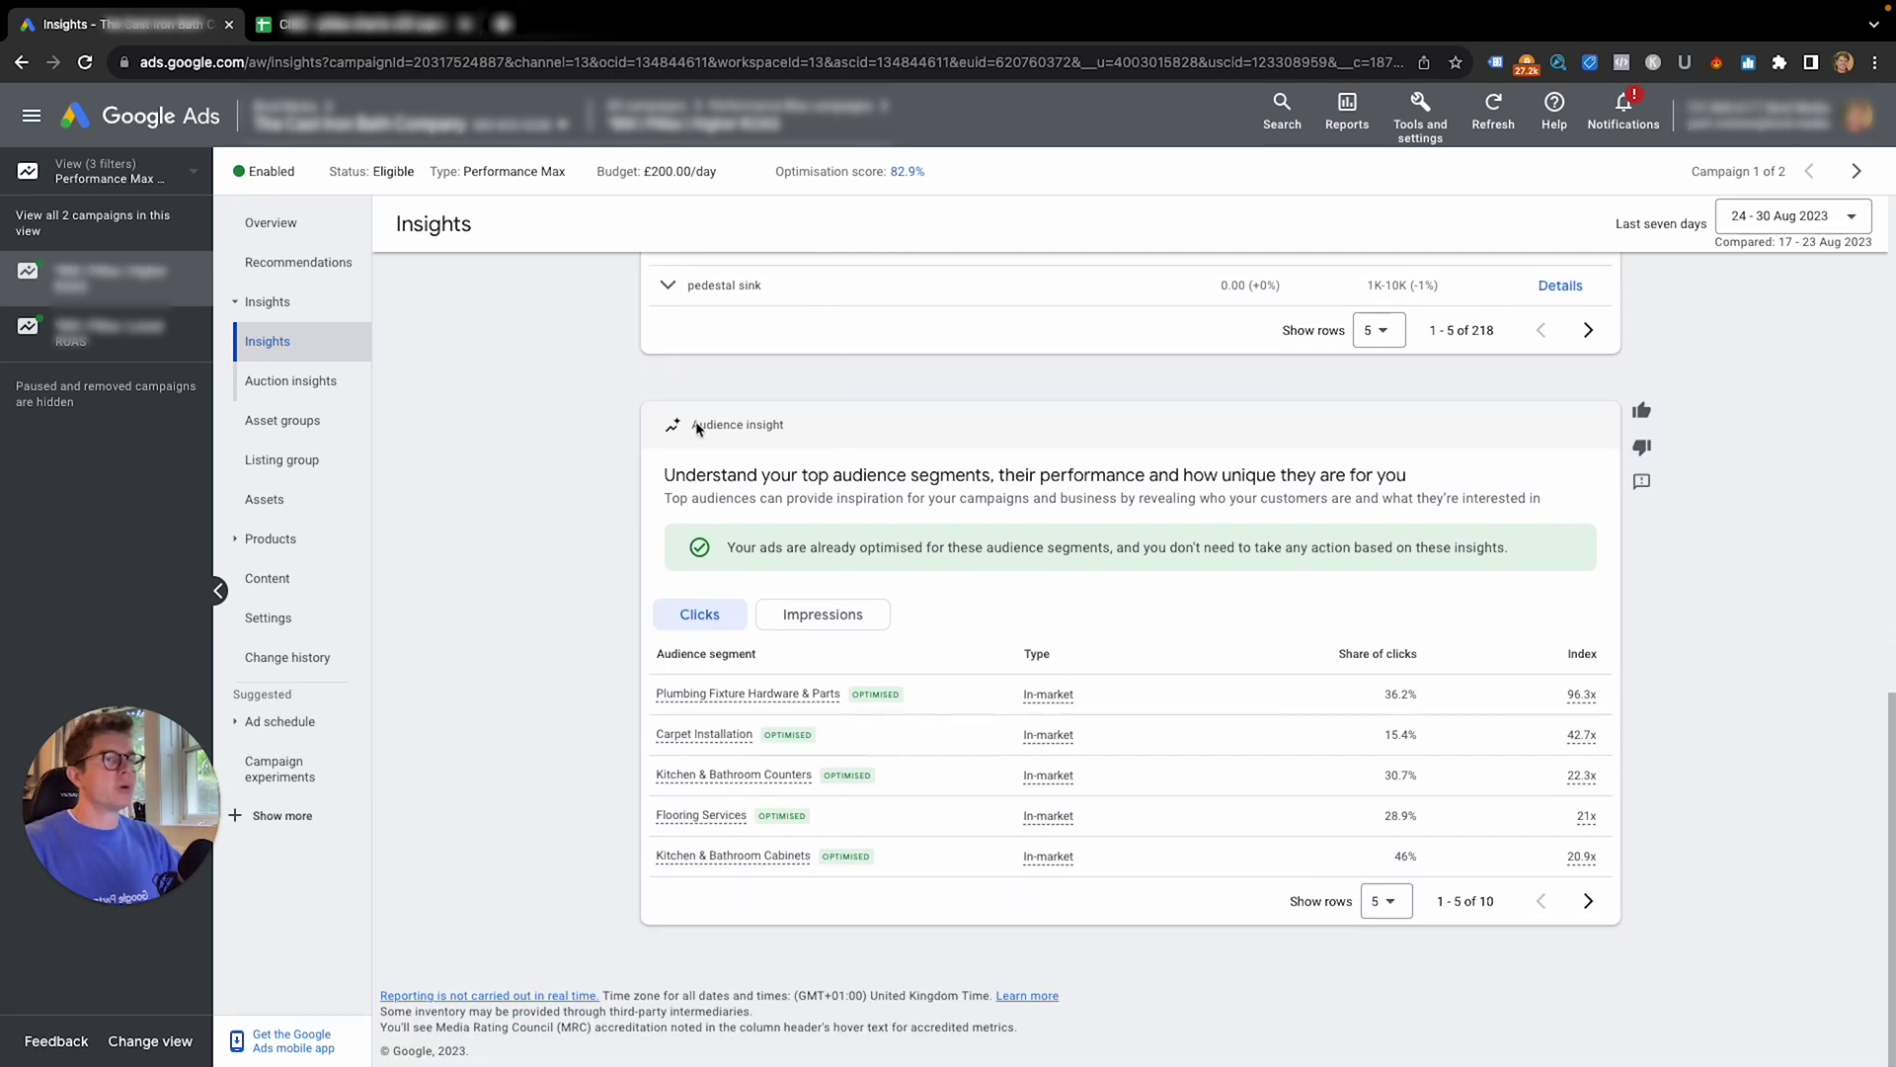
Set the Audience insight segments table to show 10 rows.
{"action": "left_click_drag", "start_coordinate": [697, 427], "coordinate": [782, 428]}
{"action": "left_click", "coordinate": [781, 427]}
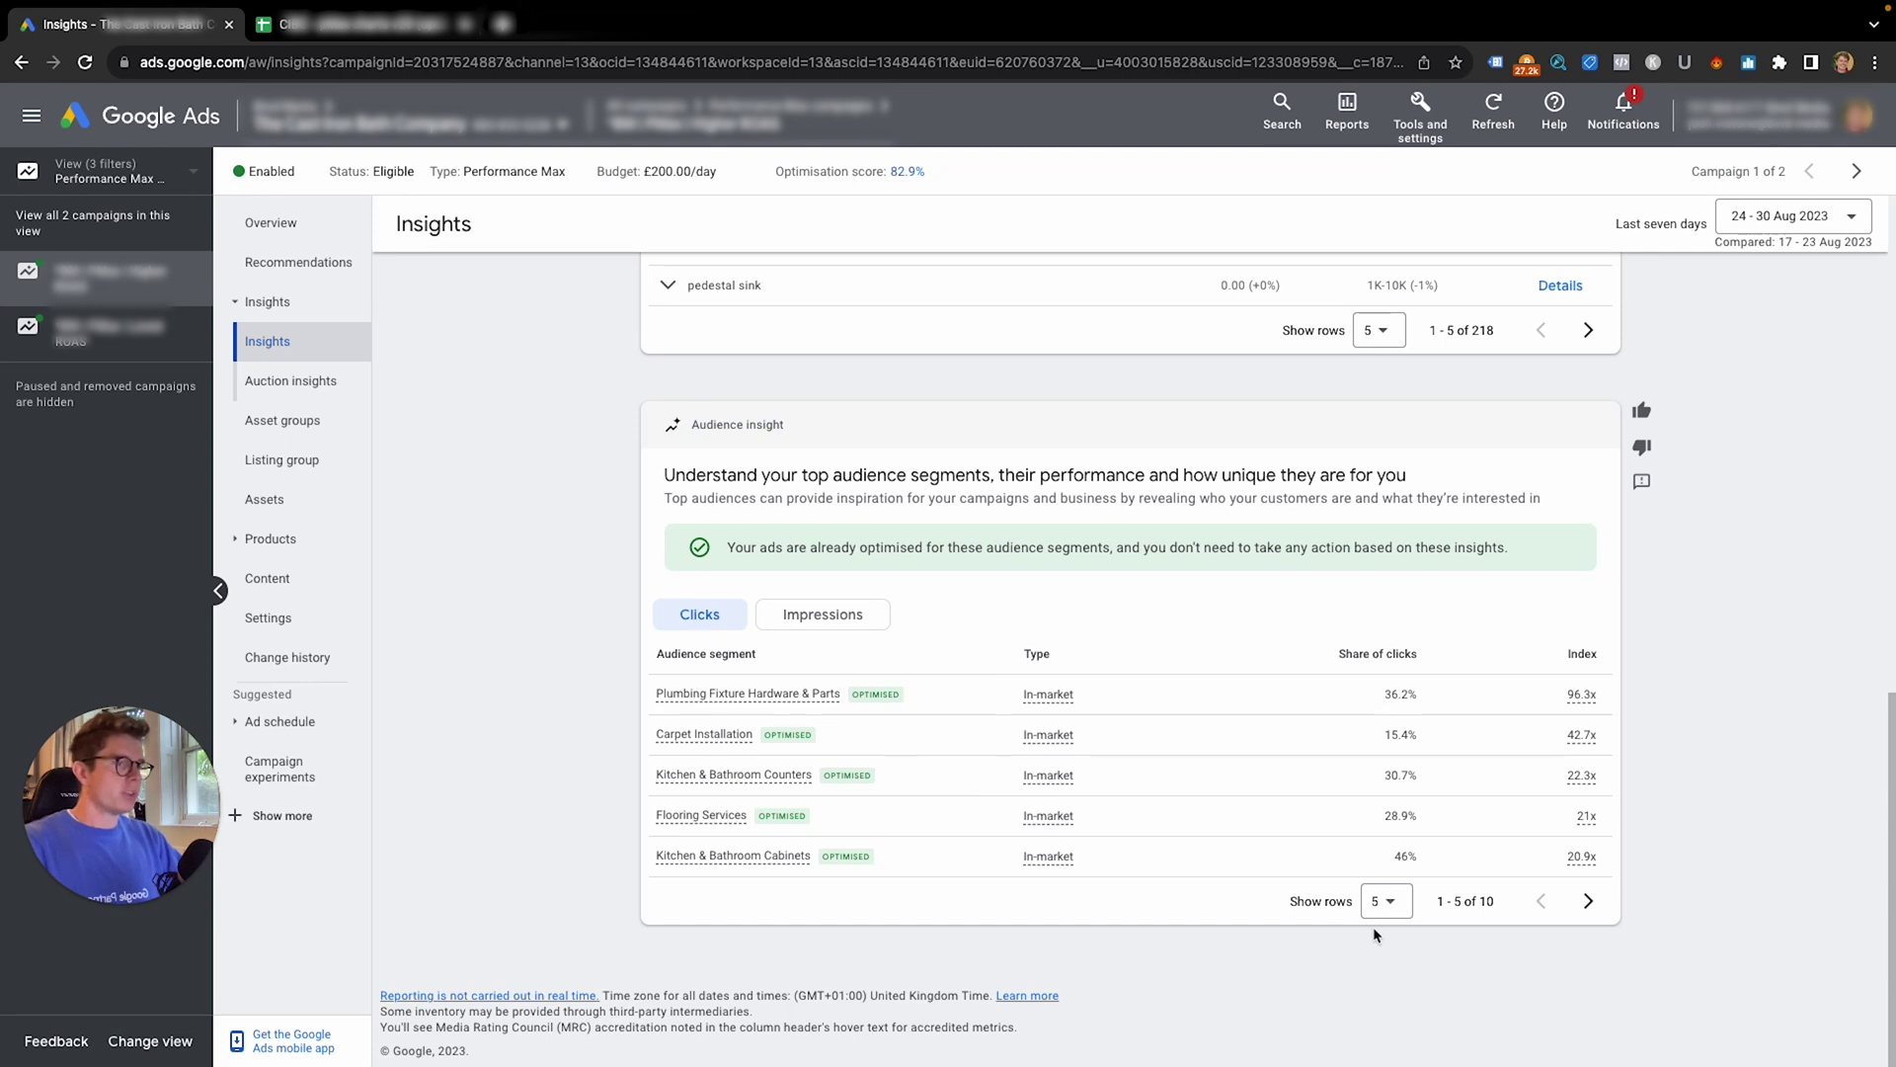
{"action": "left_click", "coordinate": [1386, 900]}
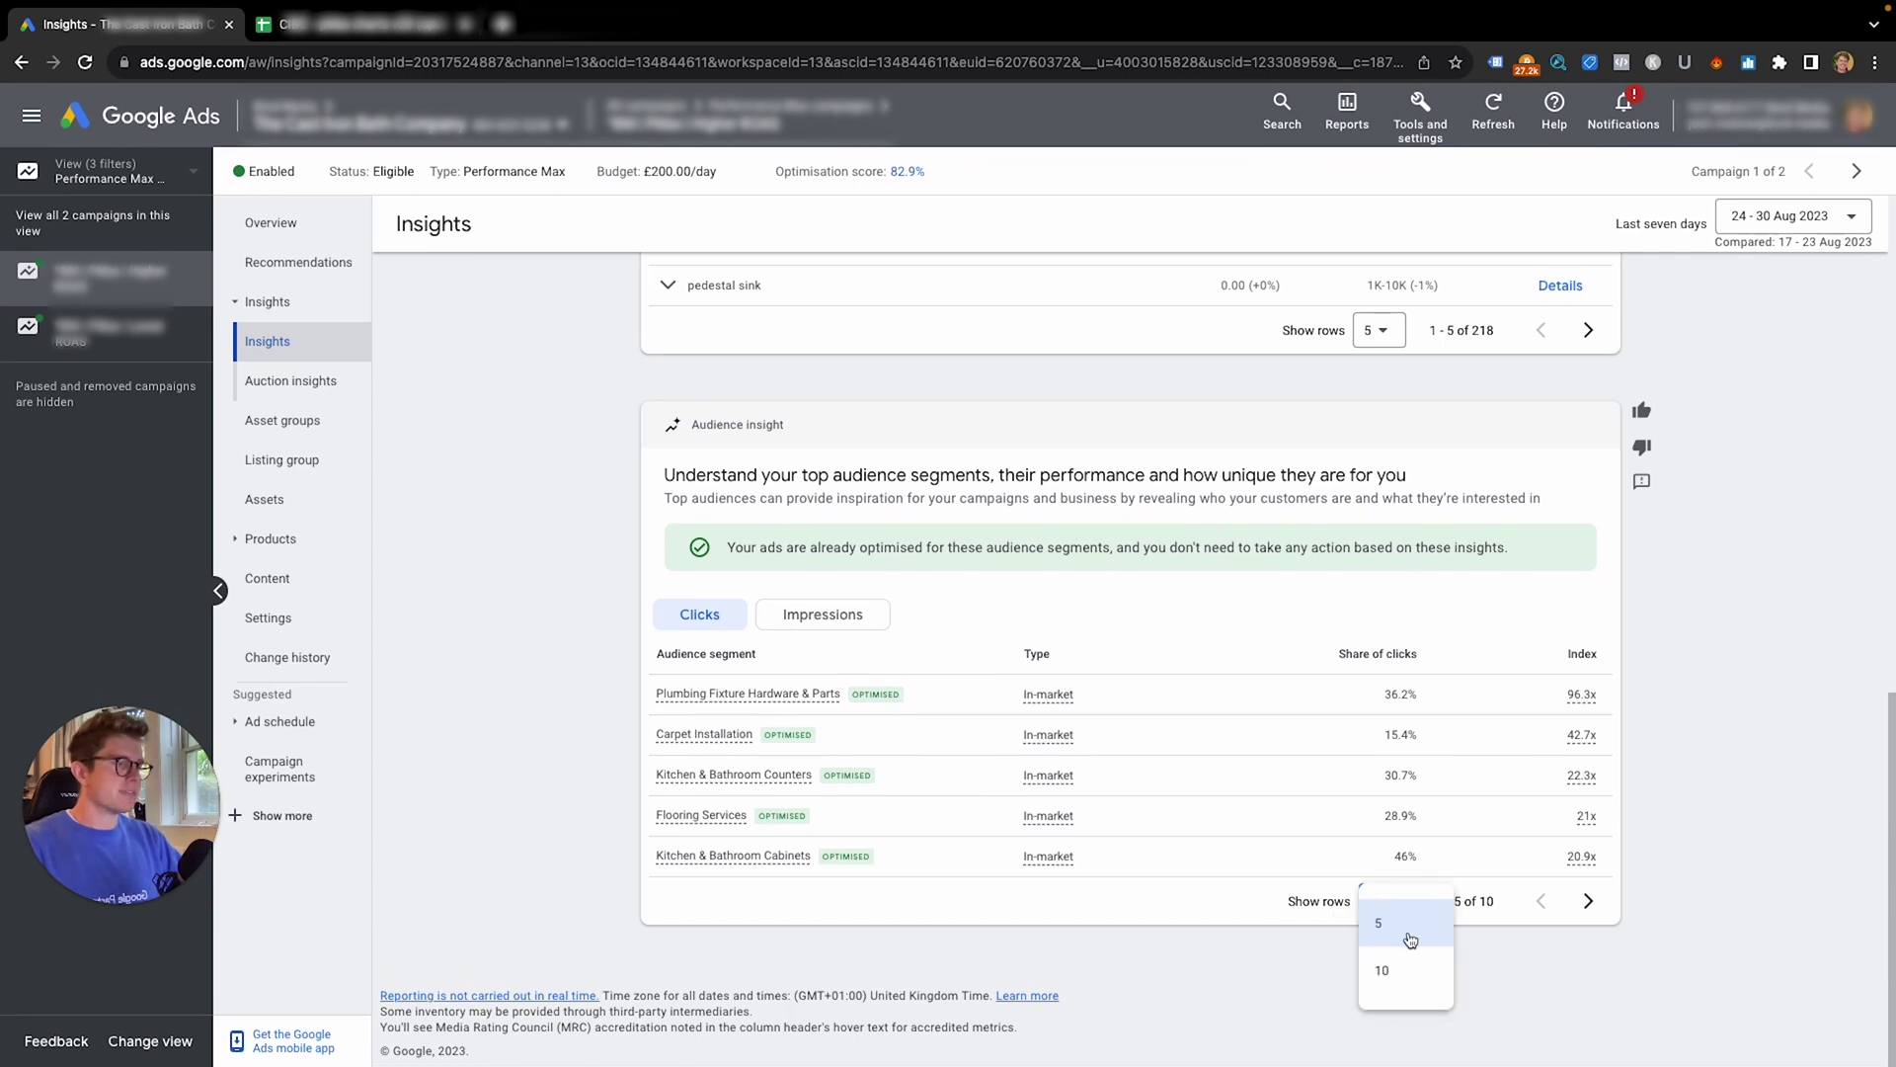
{"action": "left_click", "coordinate": [1402, 970]}
{"action": "scroll", "coordinate": [1353, 774], "scroll_direction": "down", "scroll_amount": 2}
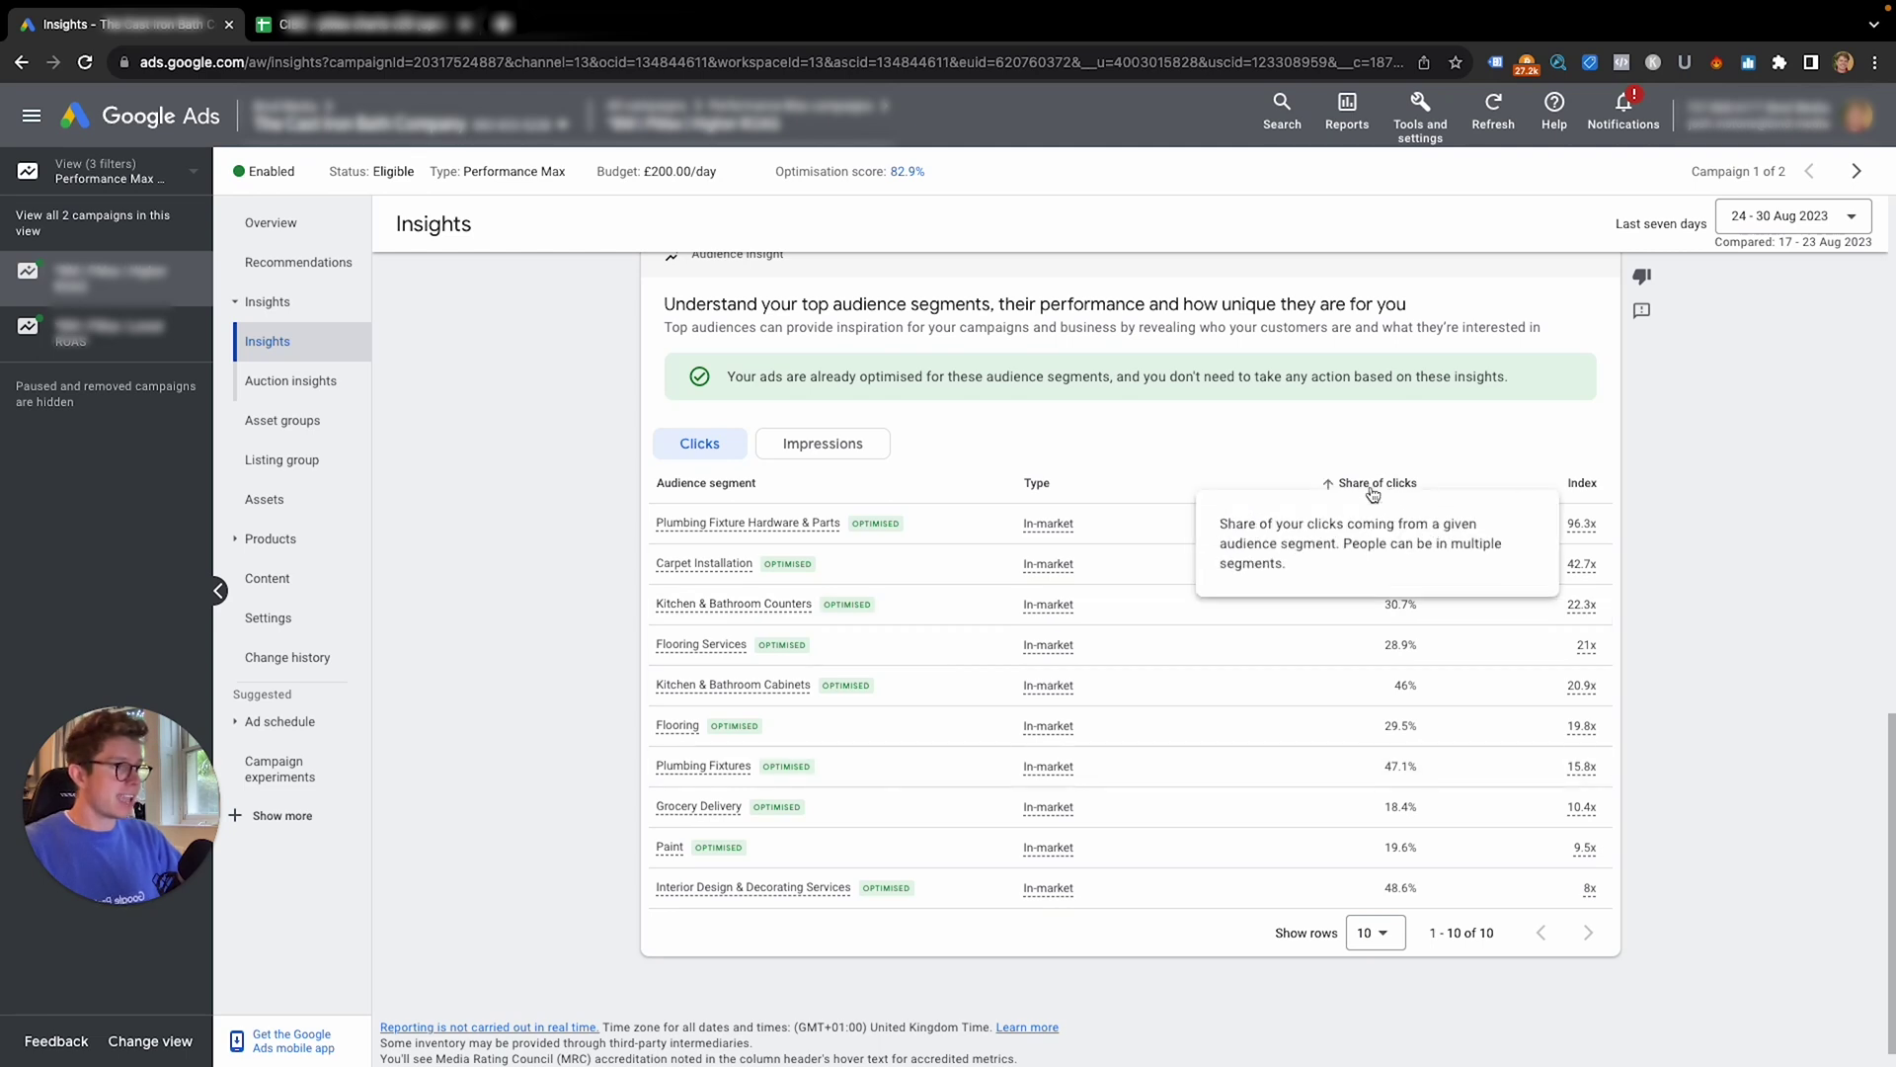
Sort audience segments by Index, highest first, led by Plumbing Fixture Hardware & Parts at 96.3x.
{"action": "left_click", "coordinate": [1373, 486]}
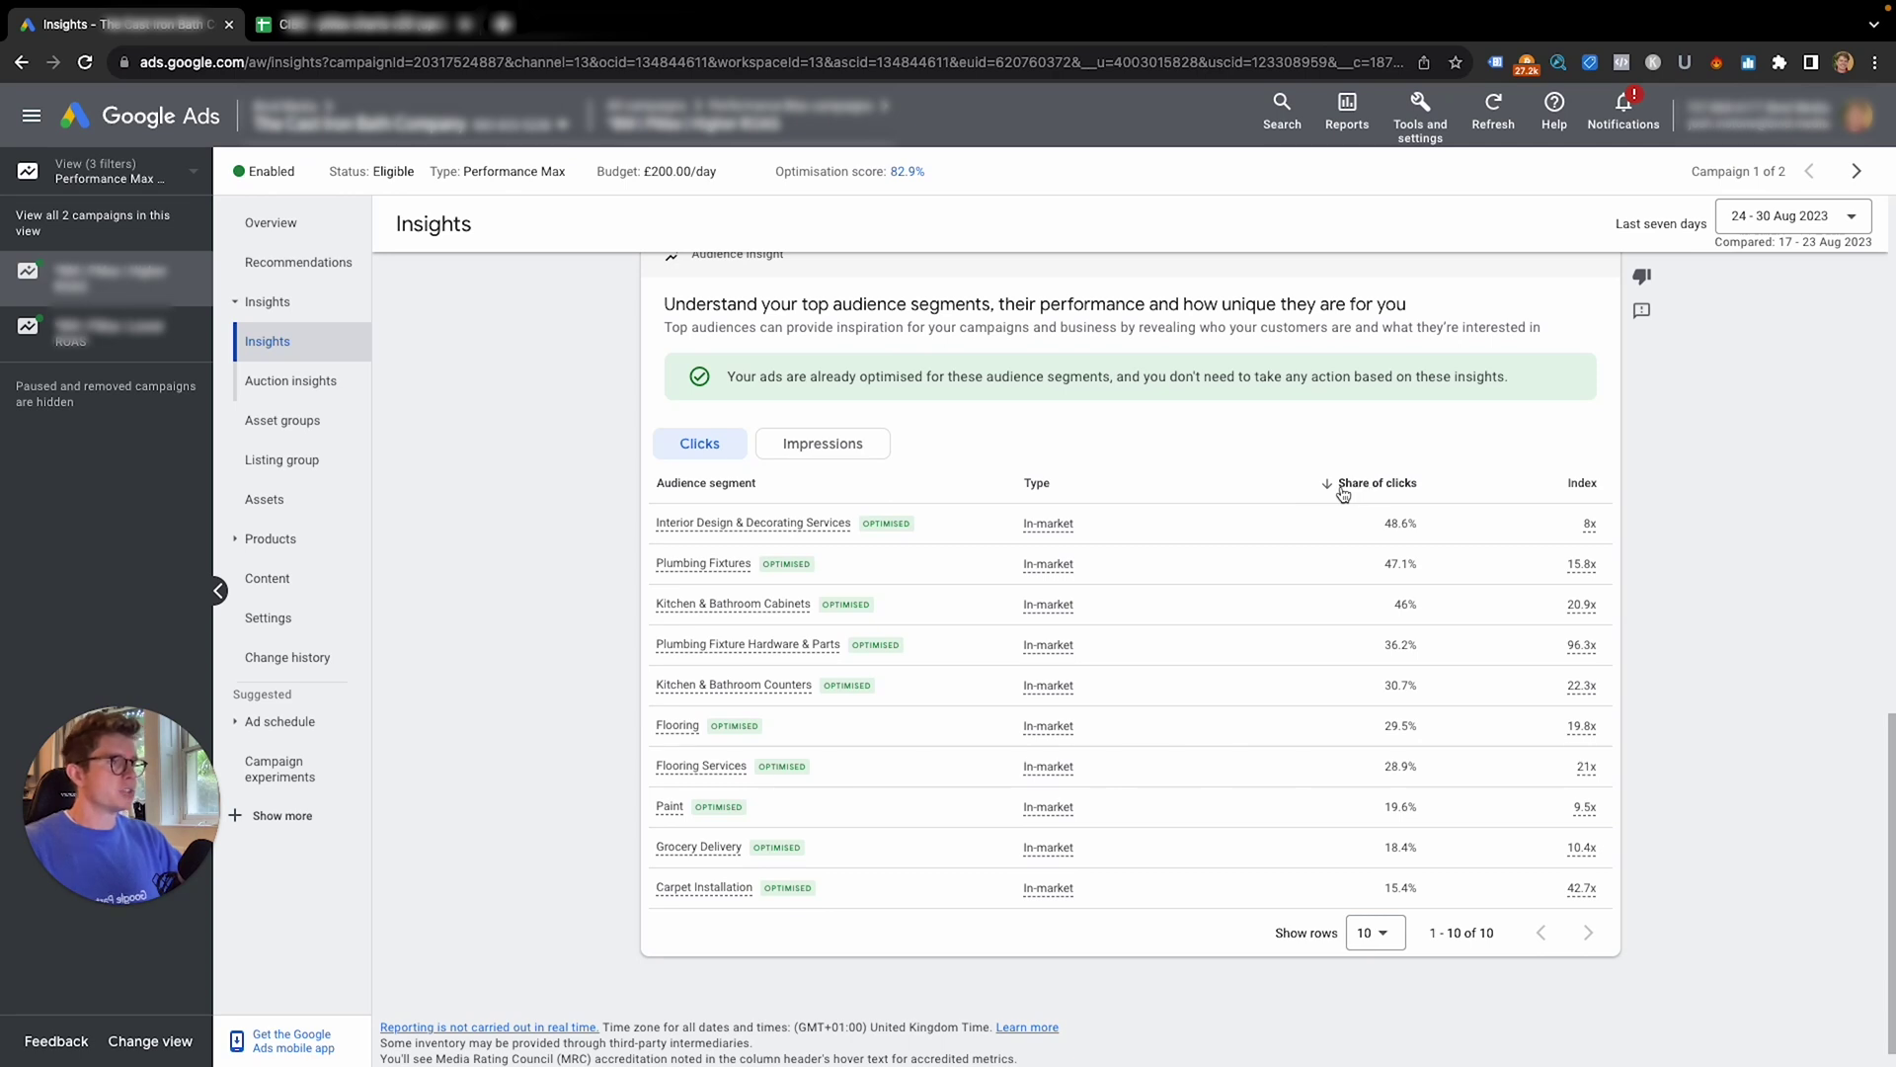
{"action": "left_click", "coordinate": [1583, 486]}
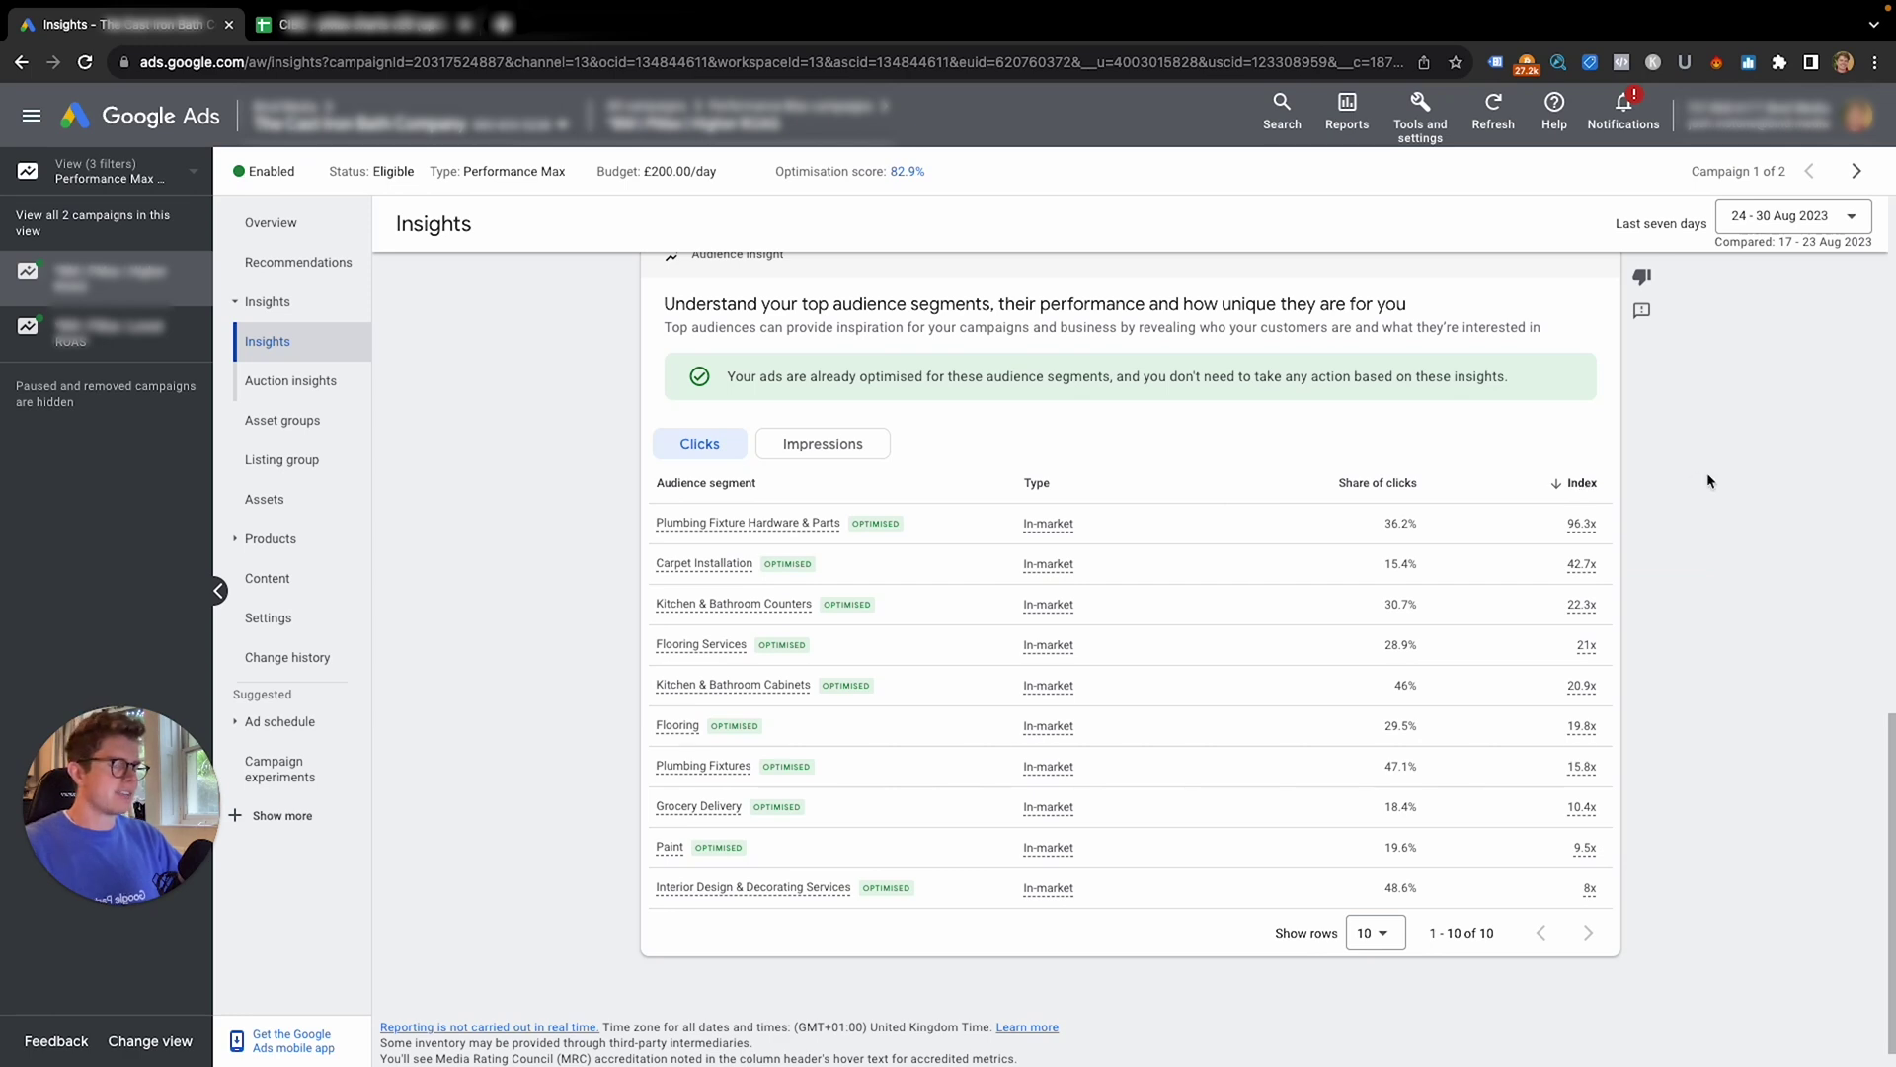
{"action": "mouse_move", "coordinate": [1587, 490]}
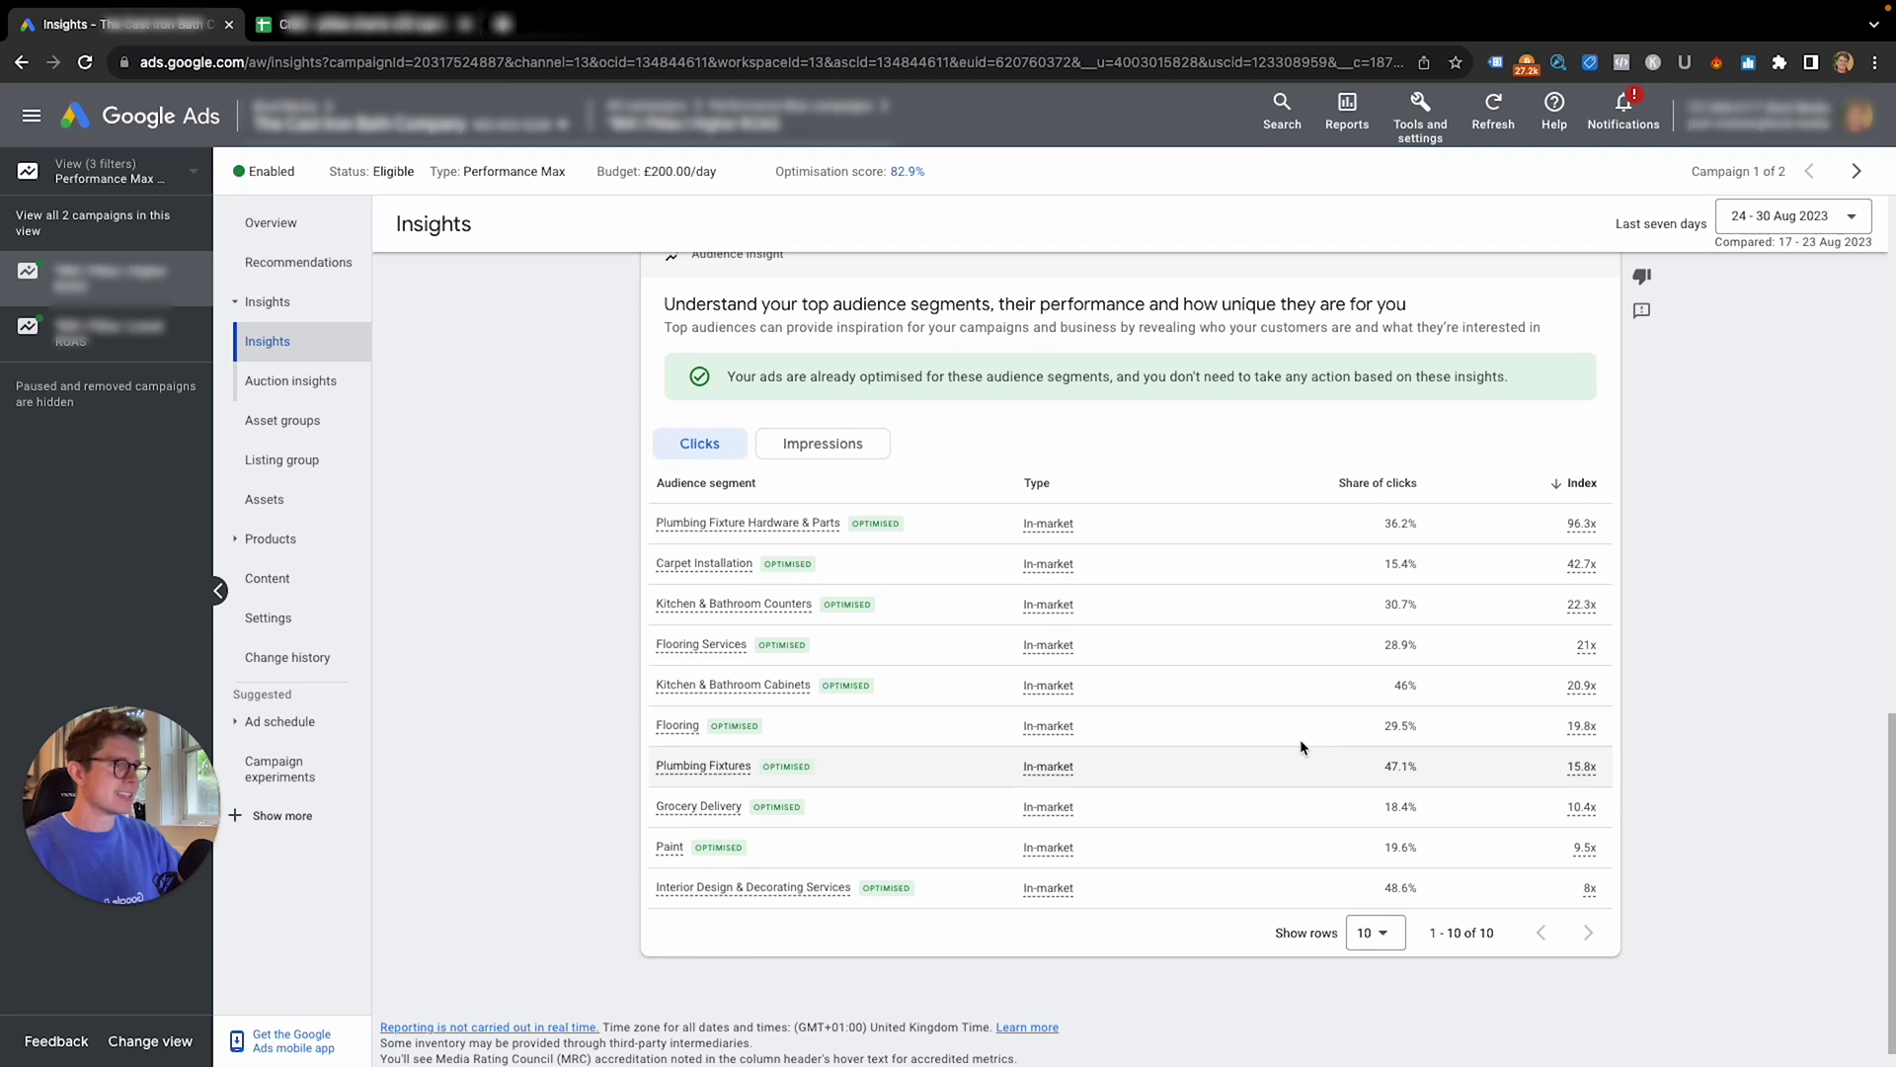
{"action": "scroll", "coordinate": [1309, 731], "scroll_direction": "down", "scroll_amount": 1}
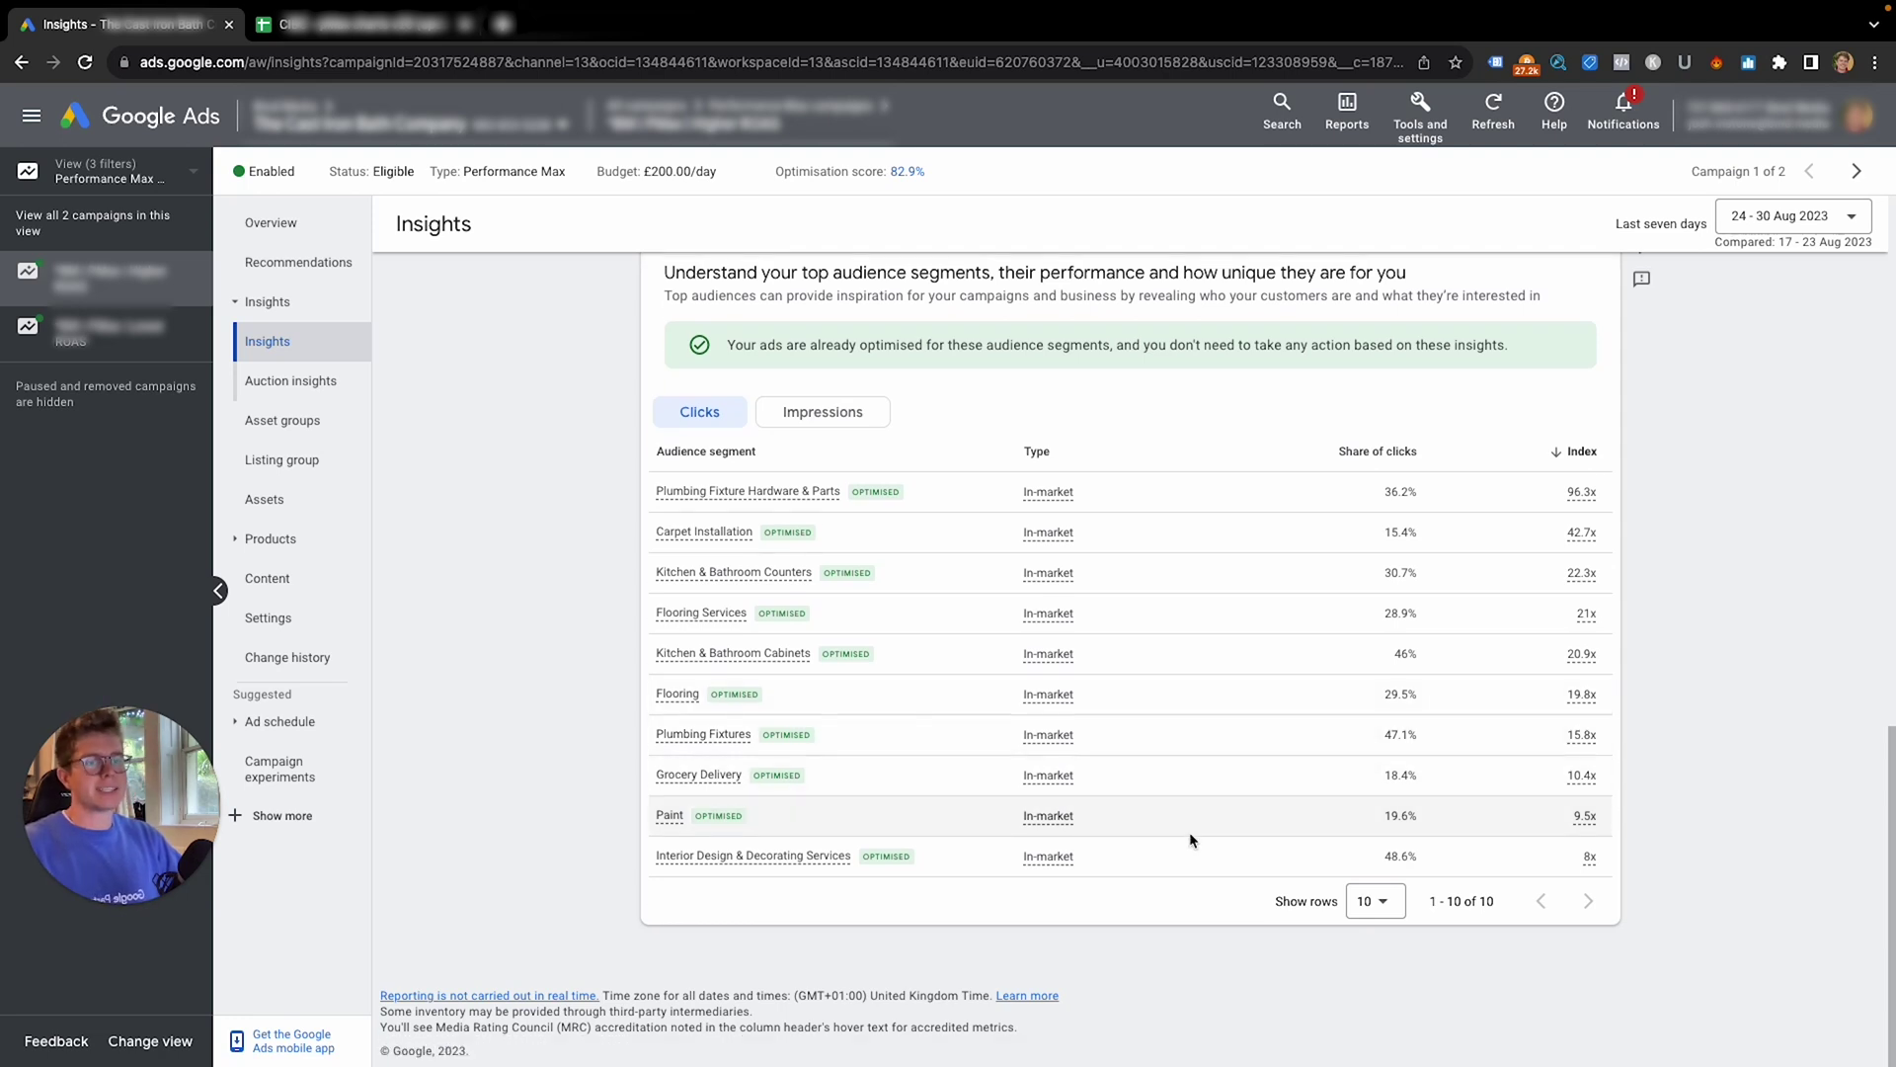
{"action": "scroll", "coordinate": [1190, 832], "scroll_direction": "up", "scroll_amount": 1}
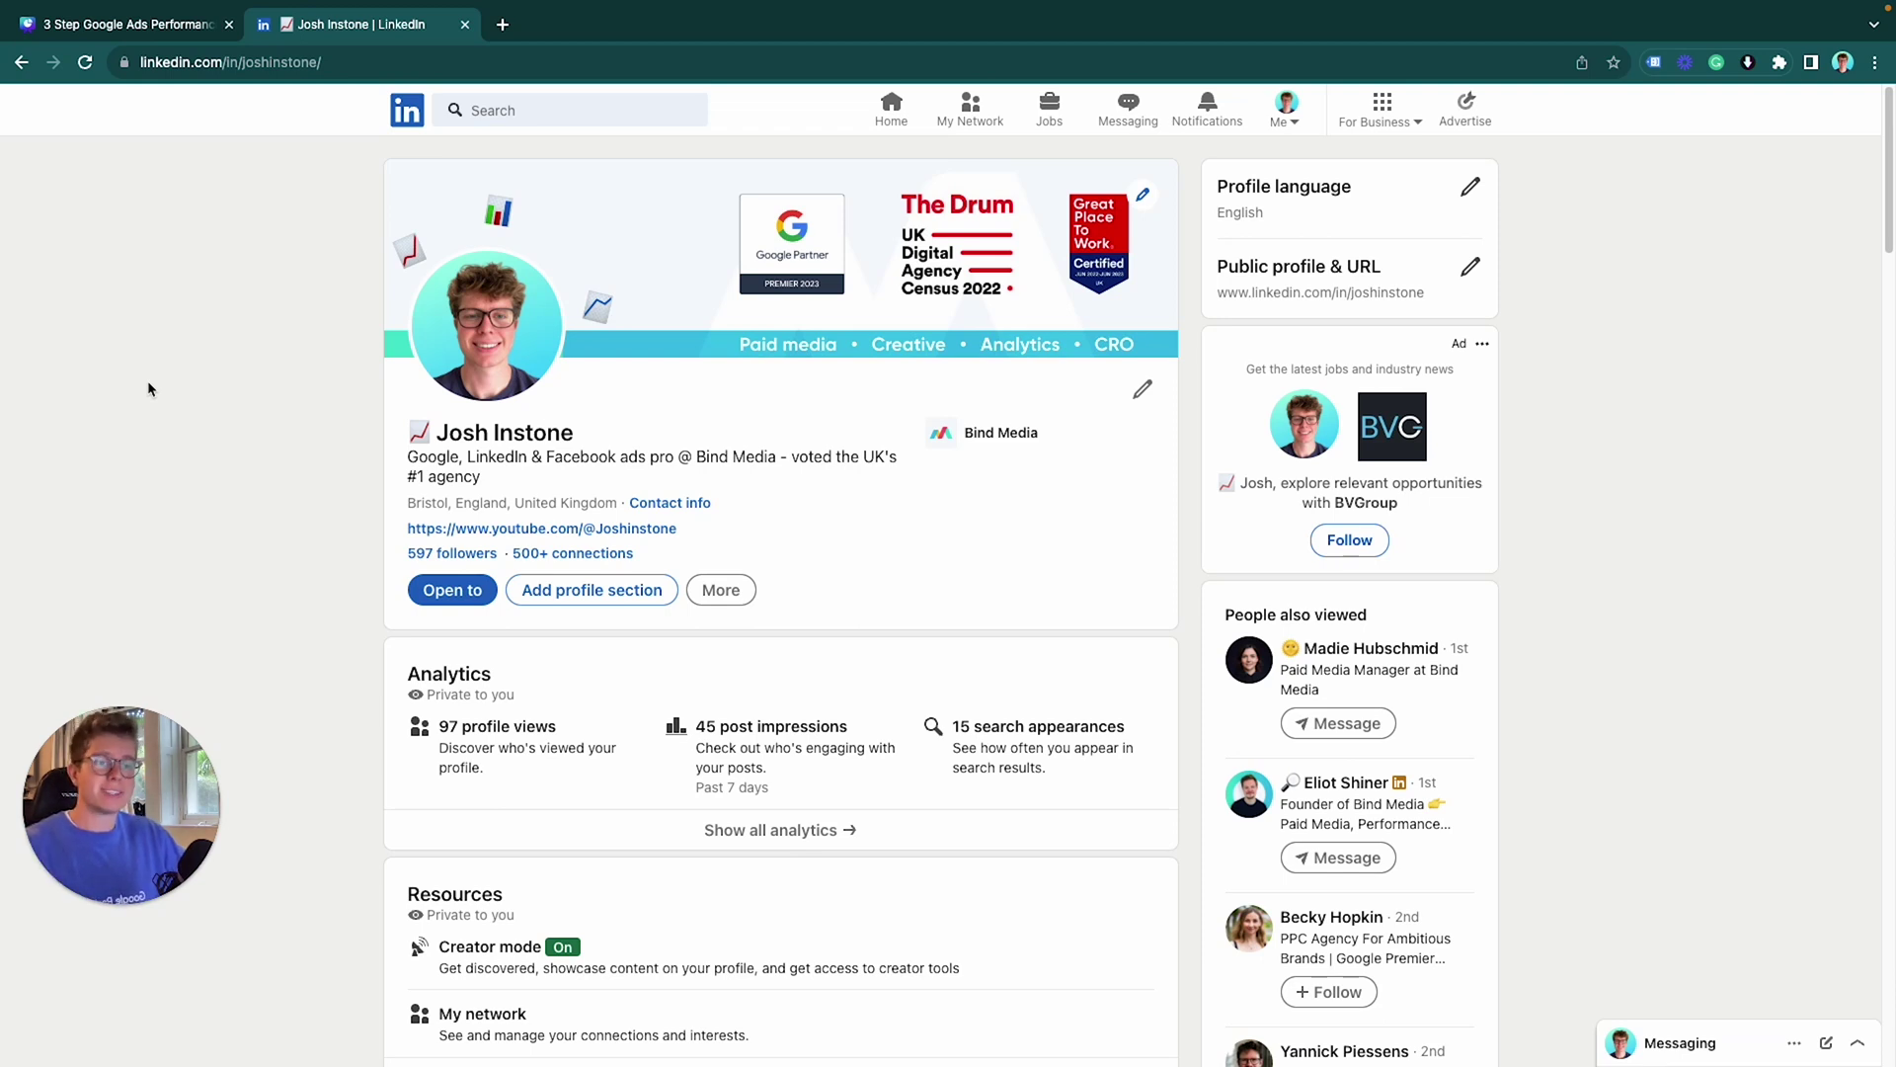
{"action": "scroll", "coordinate": [308, 395], "scroll_direction": "down", "scroll_amount": 1}
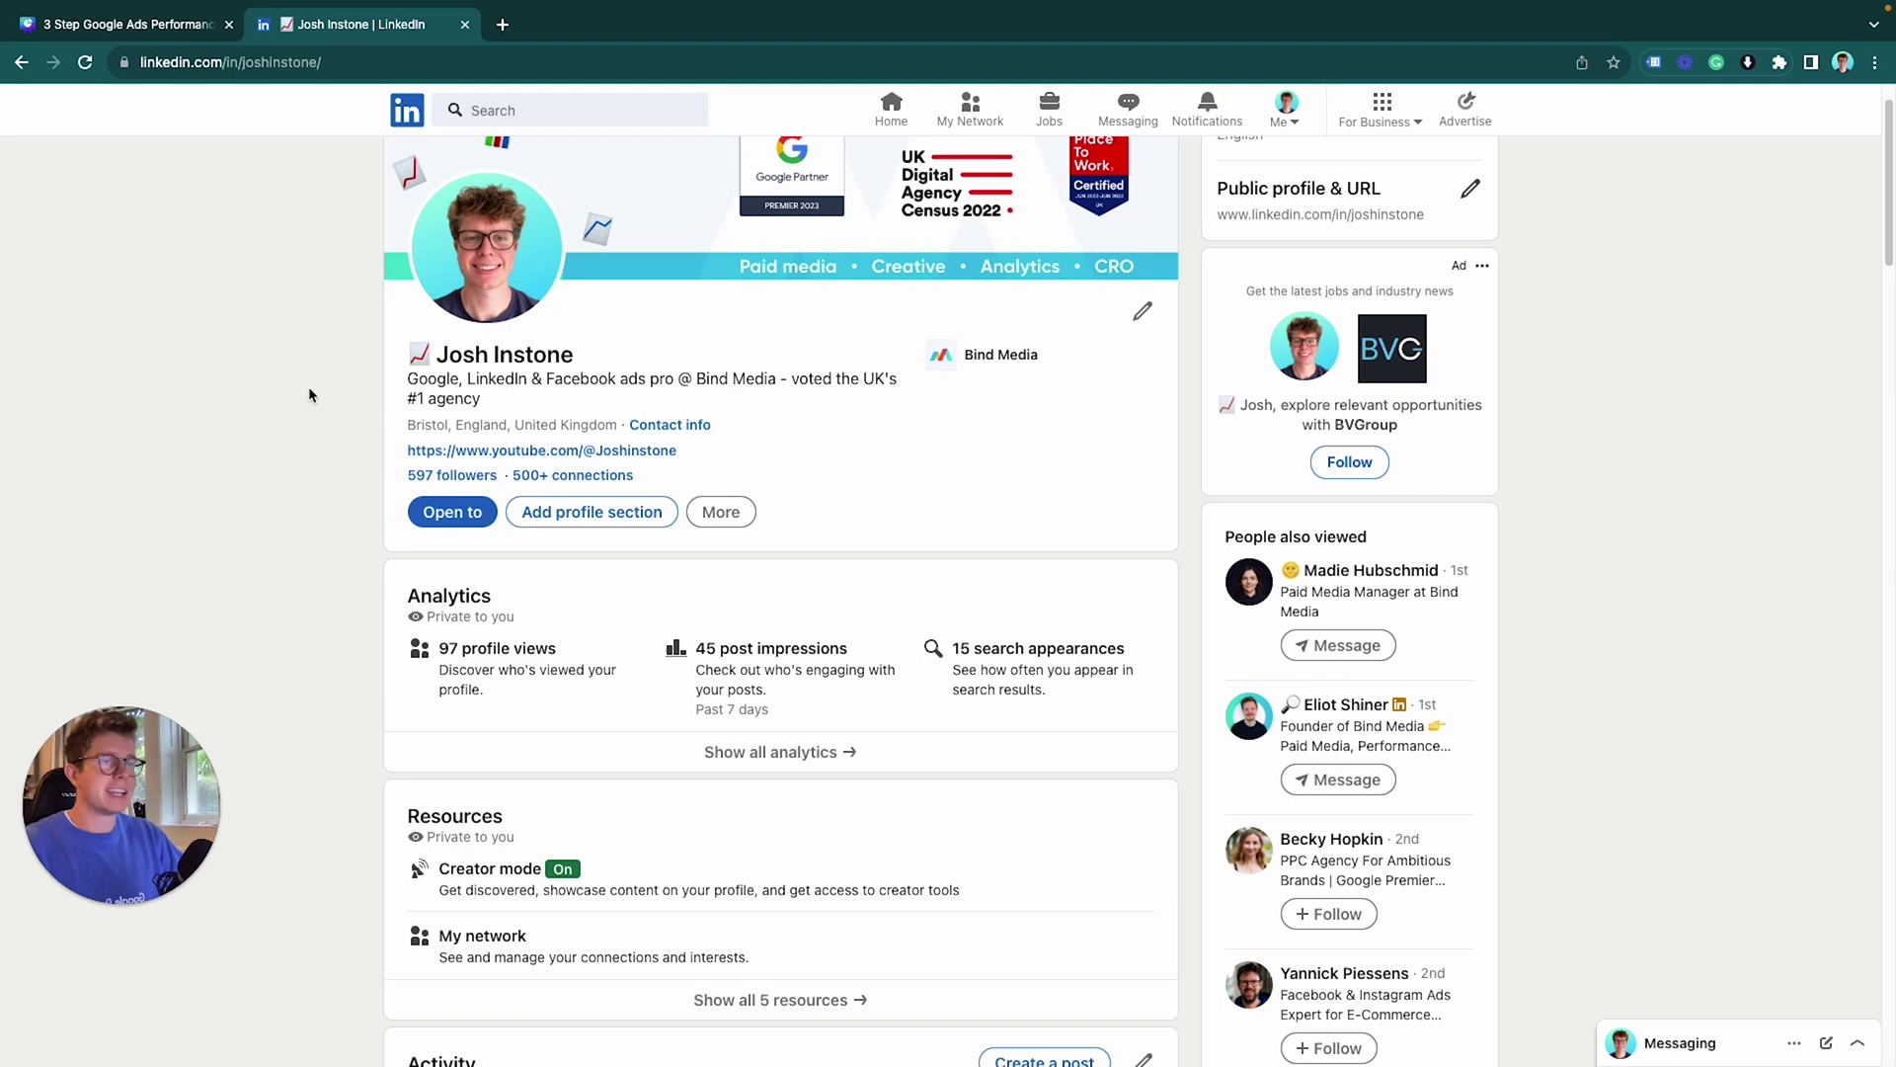
{"action": "scroll", "coordinate": [307, 395], "scroll_direction": "up", "scroll_amount": 1}
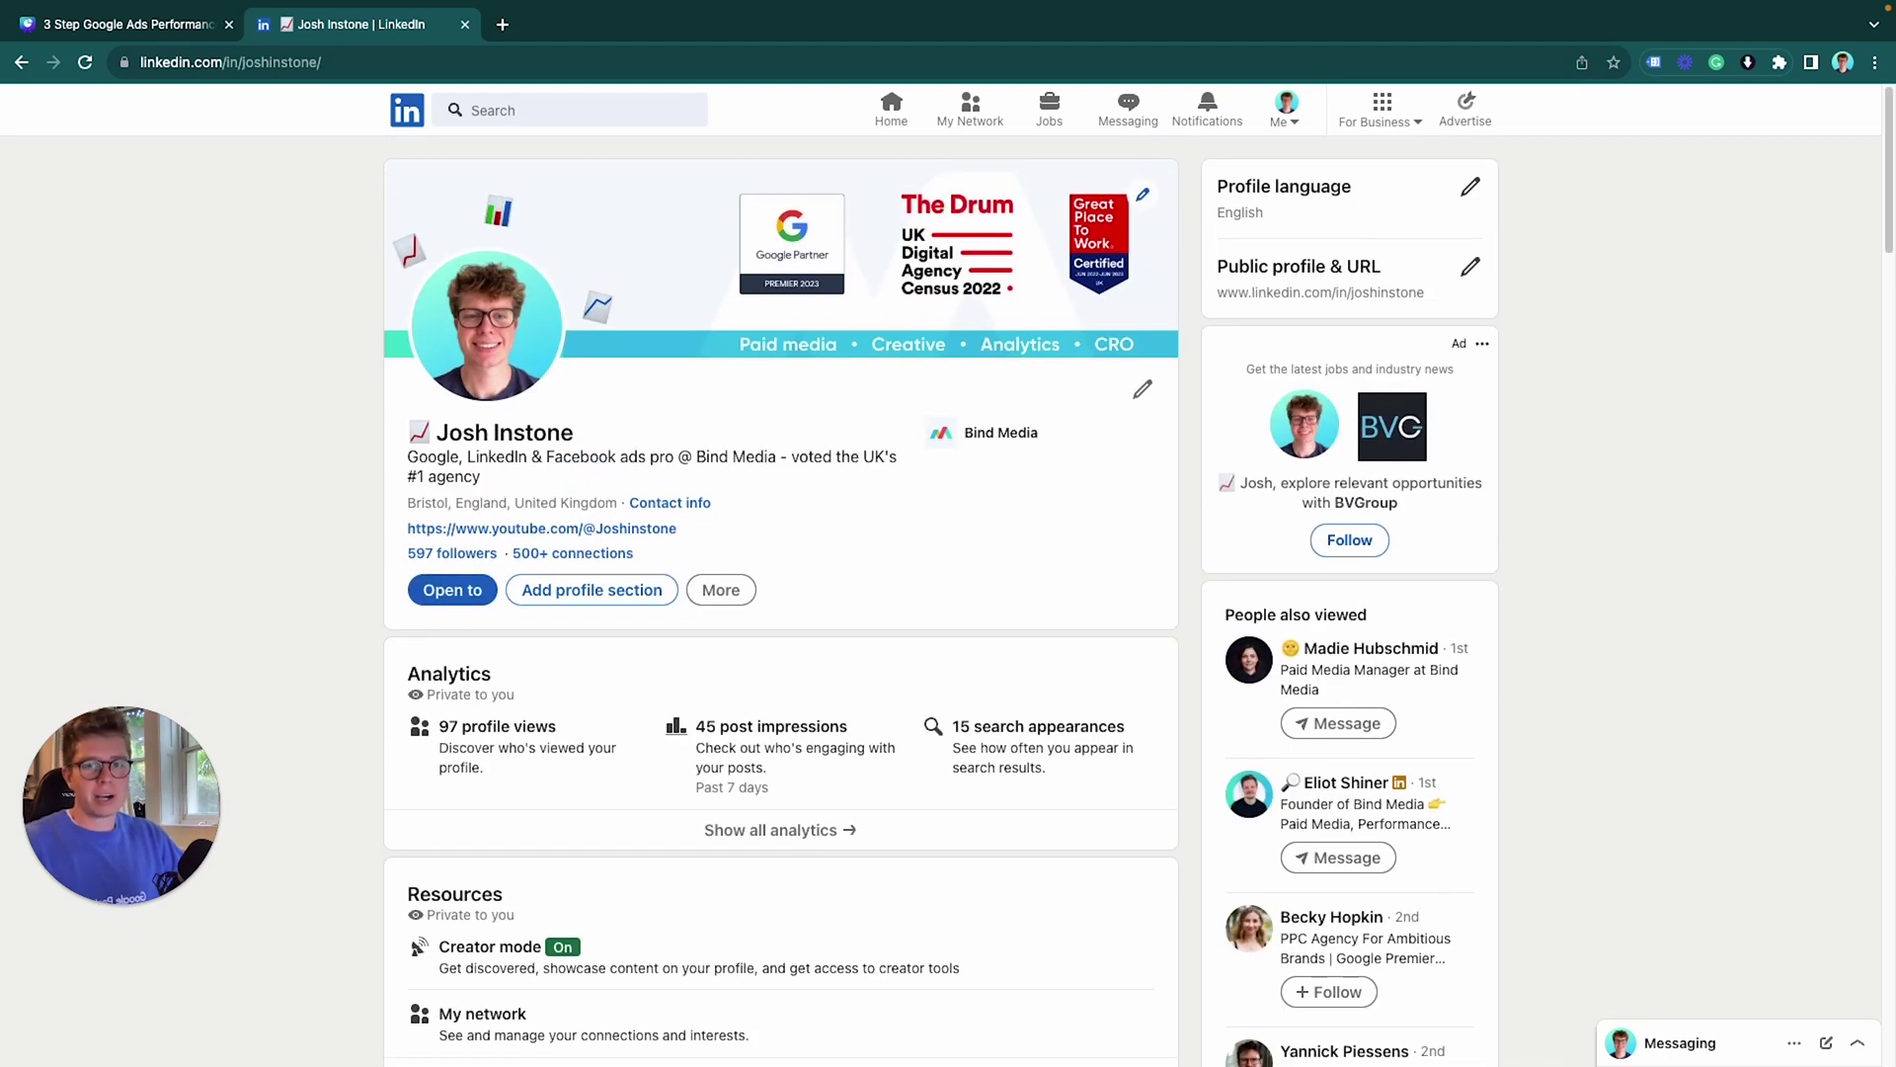